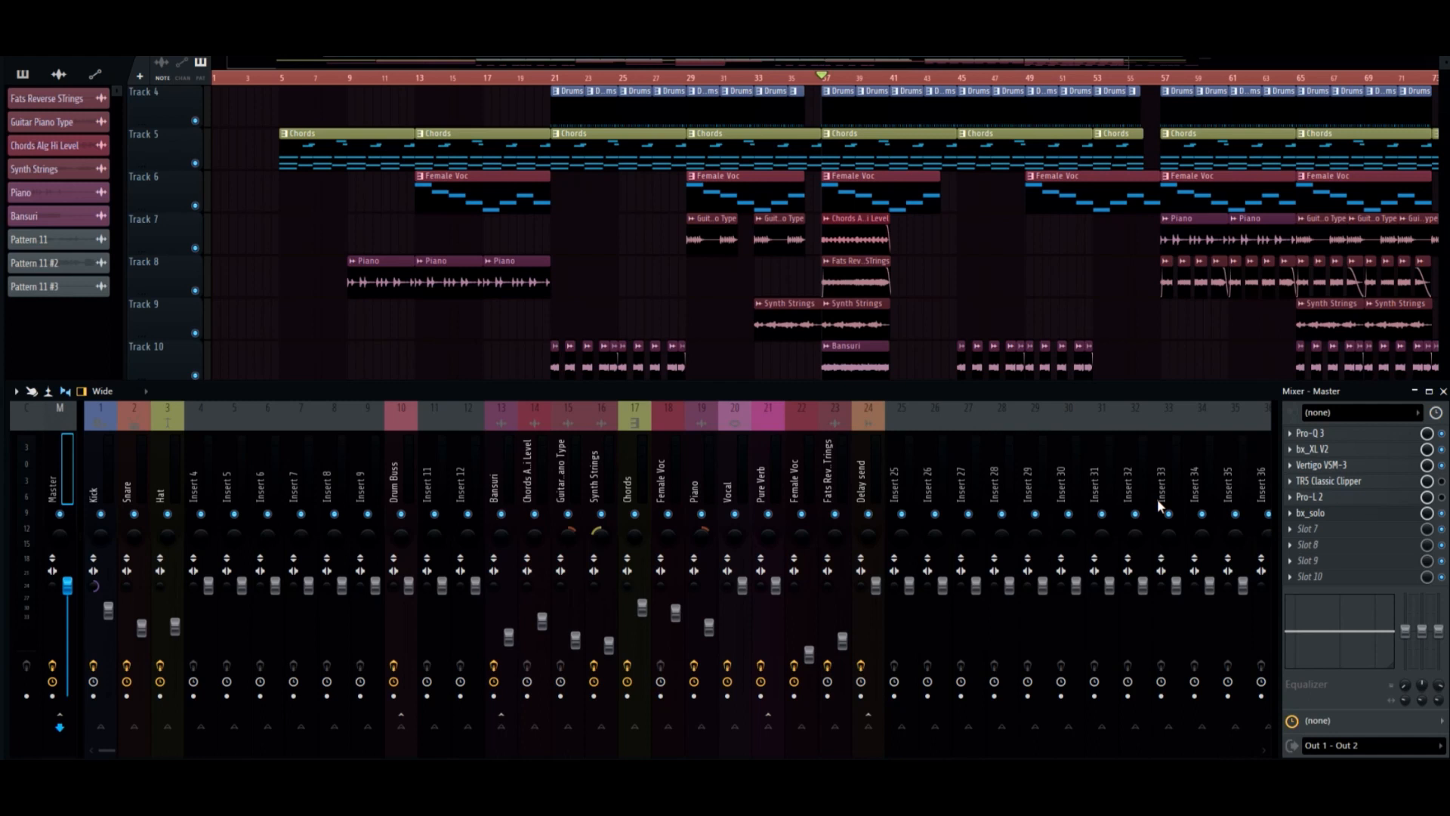
Open bx_solo on the Master track and play the mix with only the mid signal soloed.
{"action": "left_click", "coordinate": [1344, 515]}
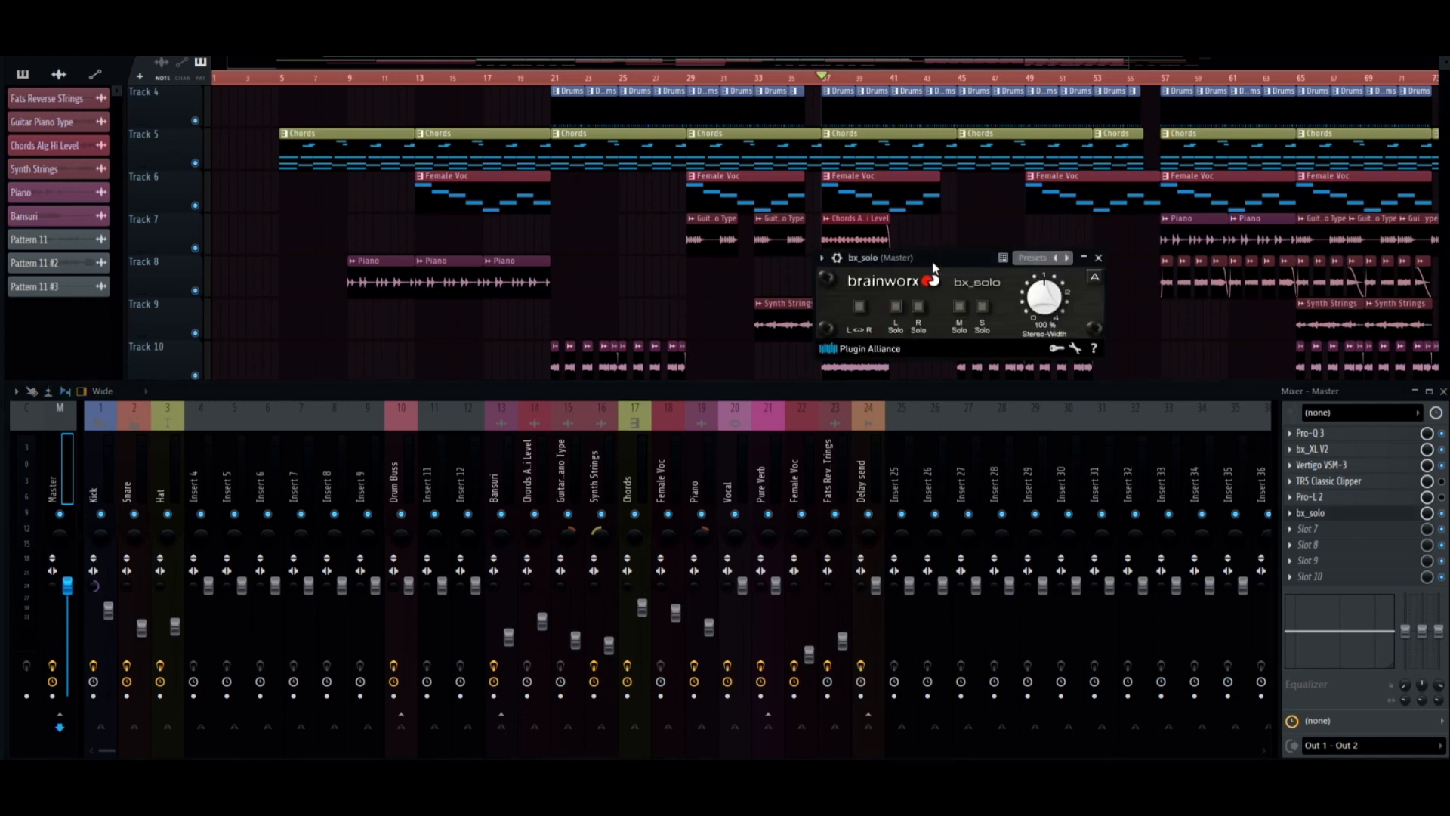
{"action": "left_click_drag", "start_coordinate": [932, 262], "coordinate": [944, 271]}
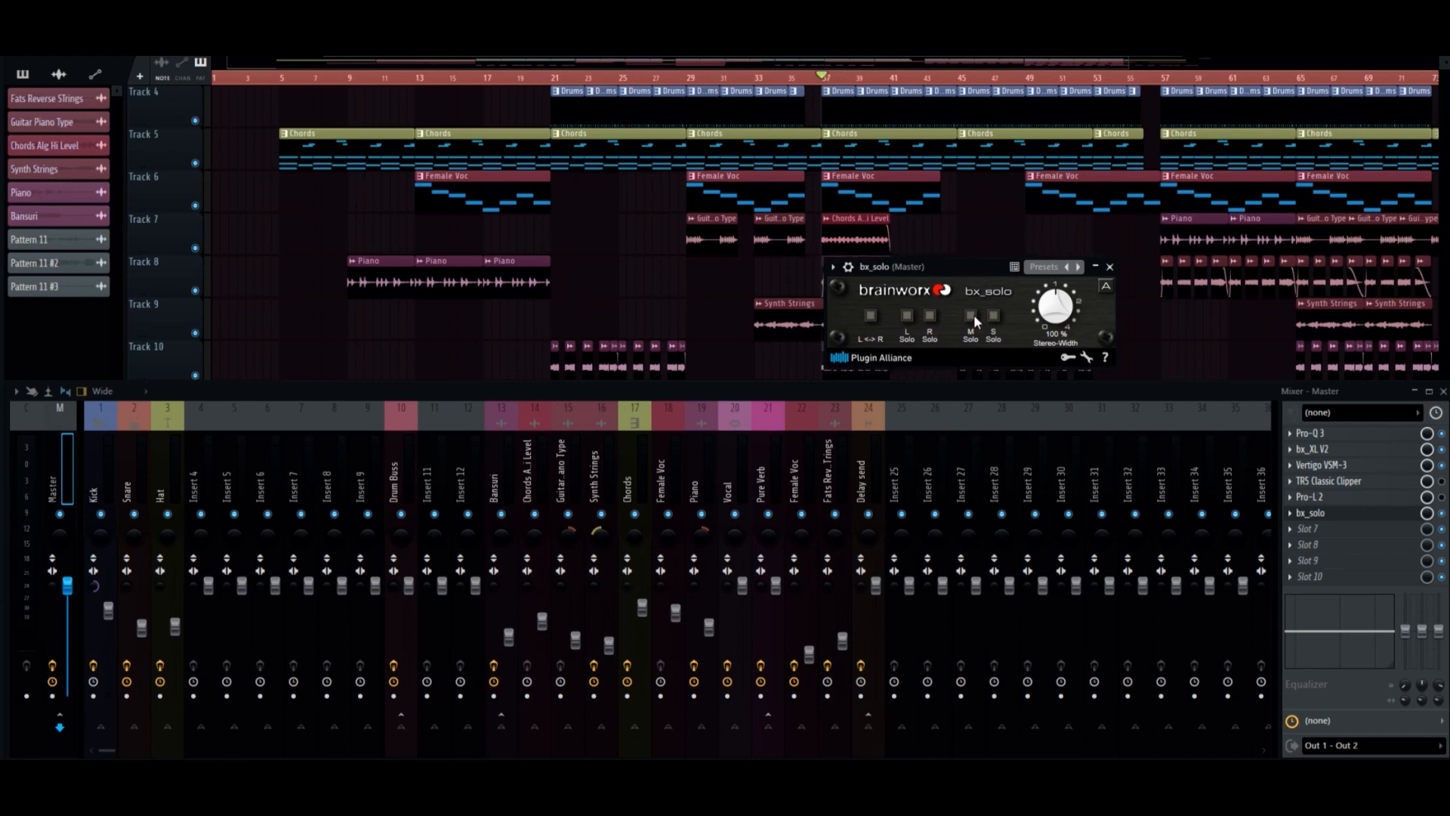
{"action": "key", "text": "space"}
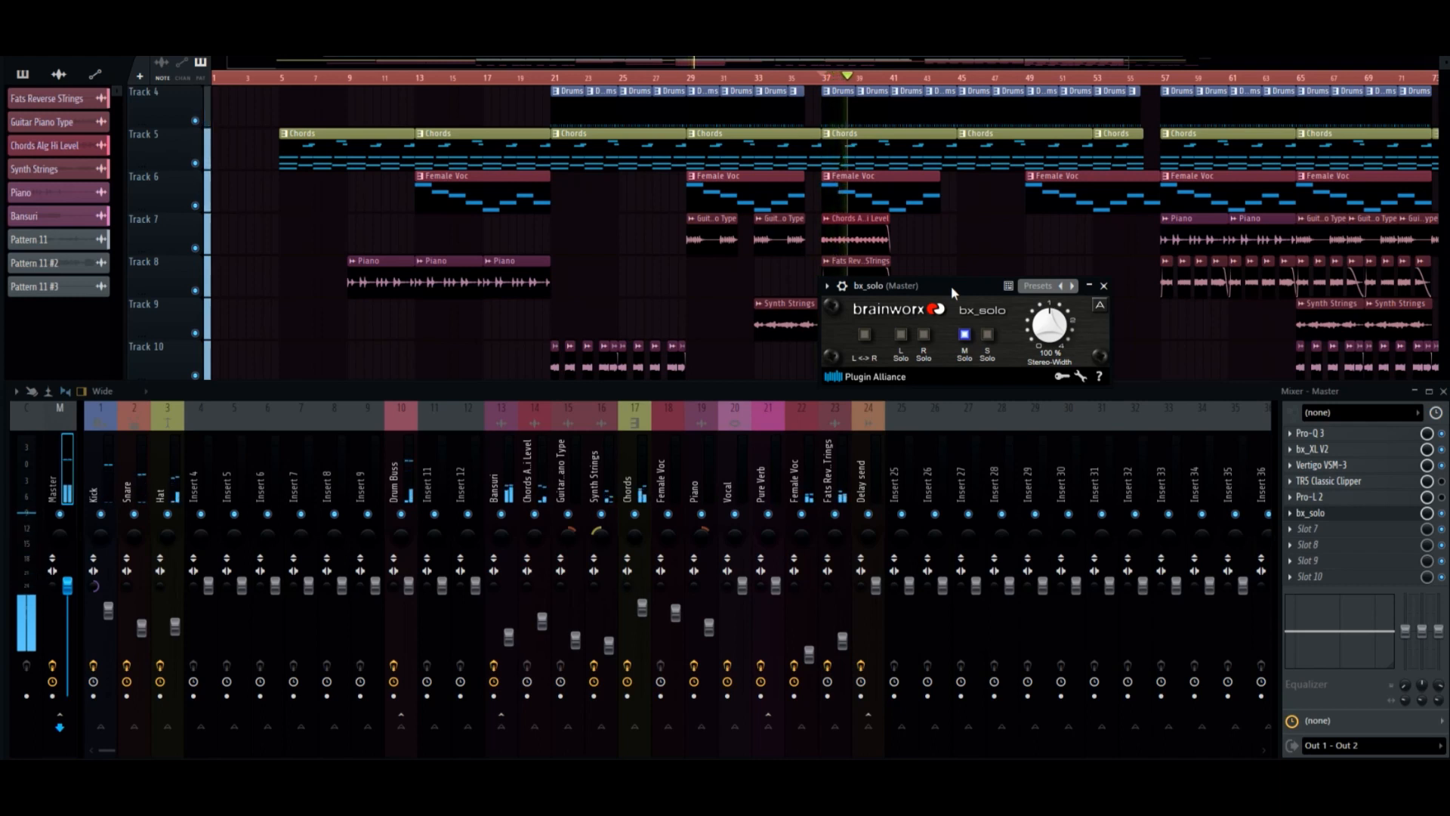
{"action": "key", "text": "space"}
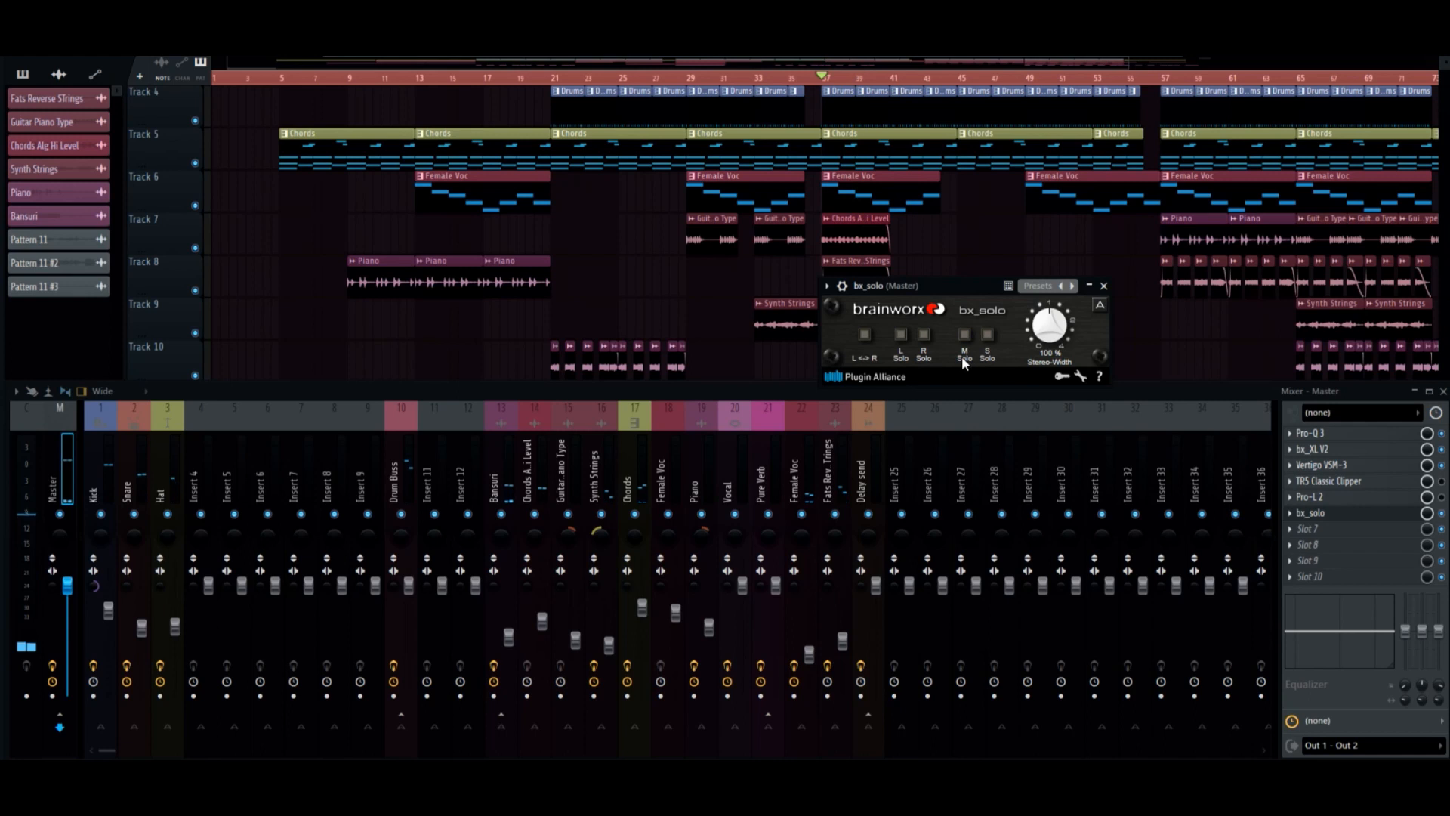
Play the mix with only the side signal soloed in bx_solo, turn the side solo off and close the plugin.
{"action": "left_click", "coordinate": [987, 334]}
{"action": "left_click_drag", "start_coordinate": [969, 284], "coordinate": [980, 298]}
{"action": "key", "text": "space"}
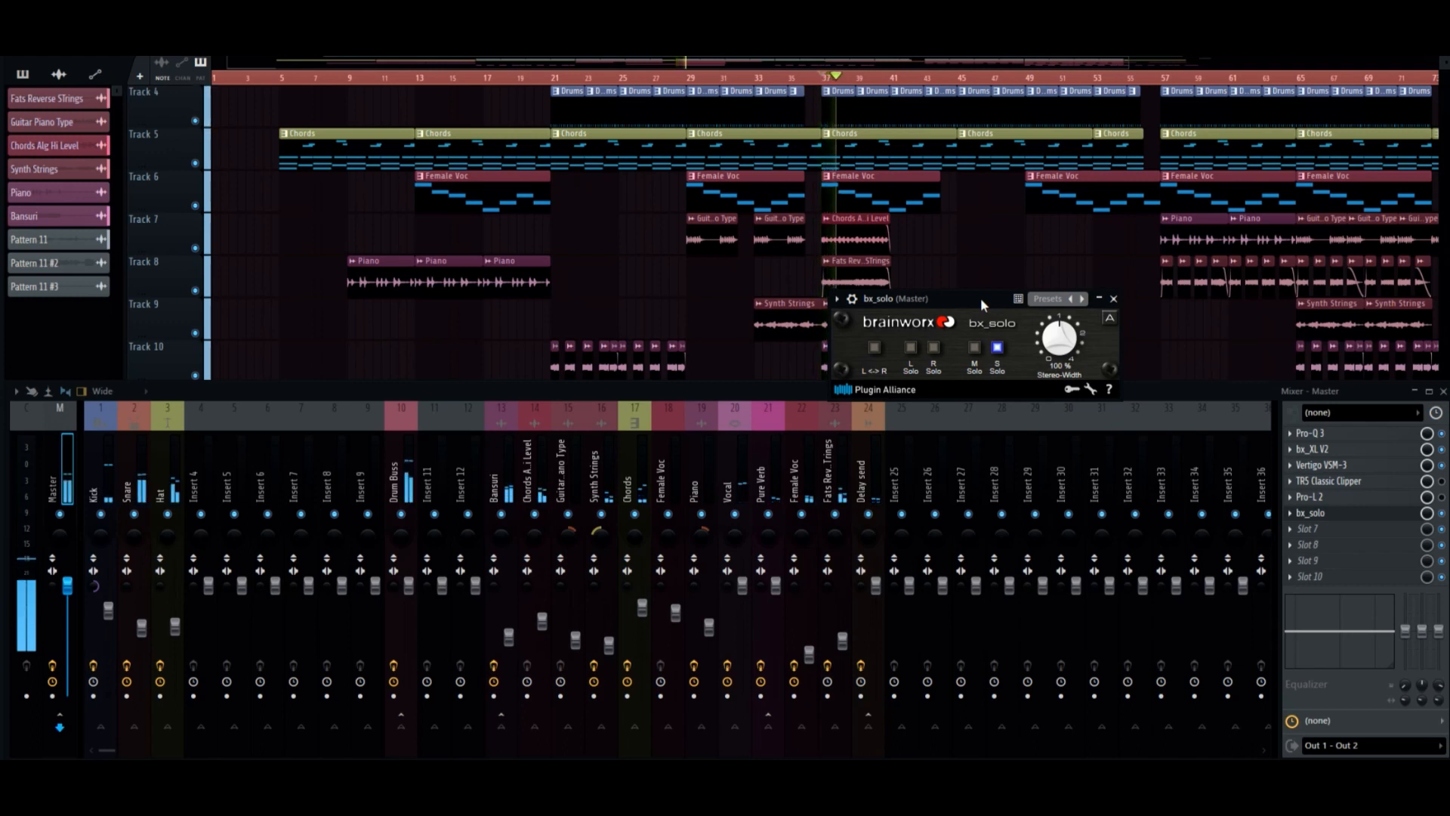
{"action": "left_click_drag", "start_coordinate": [1005, 310], "coordinate": [1010, 323]}
{"action": "left_click", "coordinate": [1003, 361]}
{"action": "key", "text": "space"}
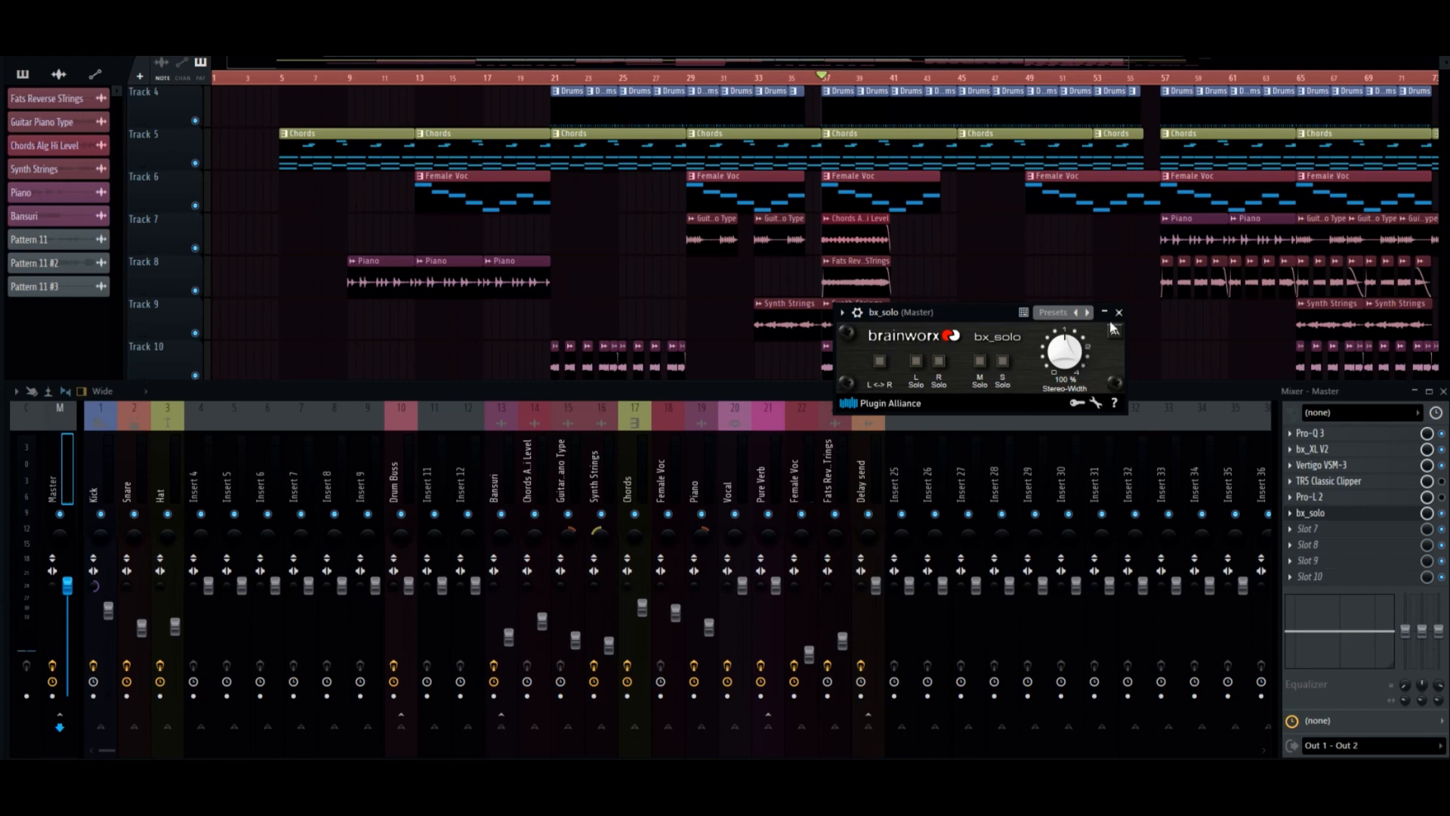
{"action": "left_click_drag", "start_coordinate": [971, 314], "coordinate": [961, 362]}
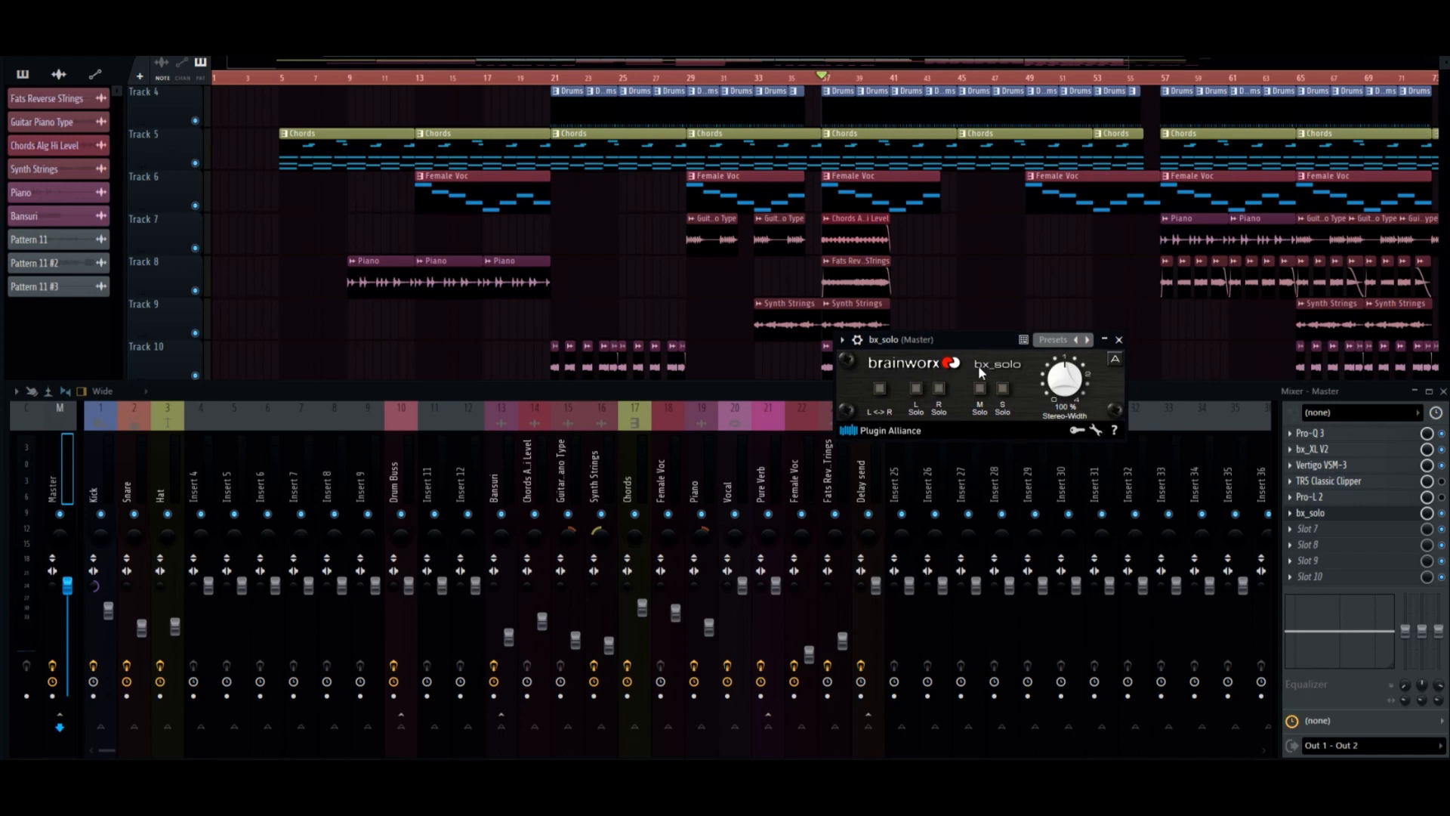
{"action": "left_click_drag", "start_coordinate": [977, 365], "coordinate": [982, 291]}
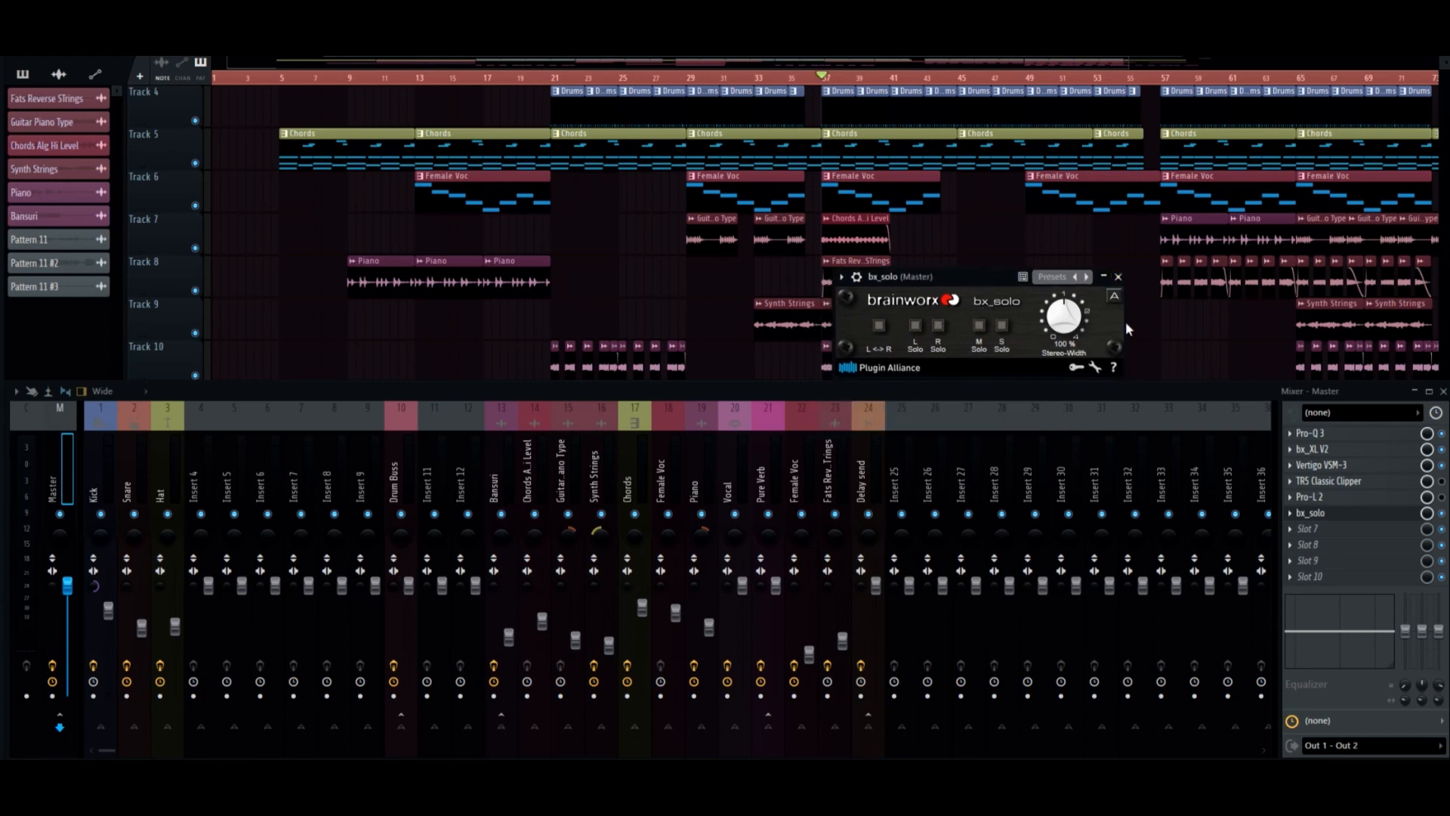
{"action": "left_click", "coordinate": [1117, 278]}
Solo the Chords mixer track and play it.
{"action": "right_click", "coordinate": [1314, 513]}
{"action": "left_click", "coordinate": [1329, 437]}
{"action": "left_click", "coordinate": [631, 487]}
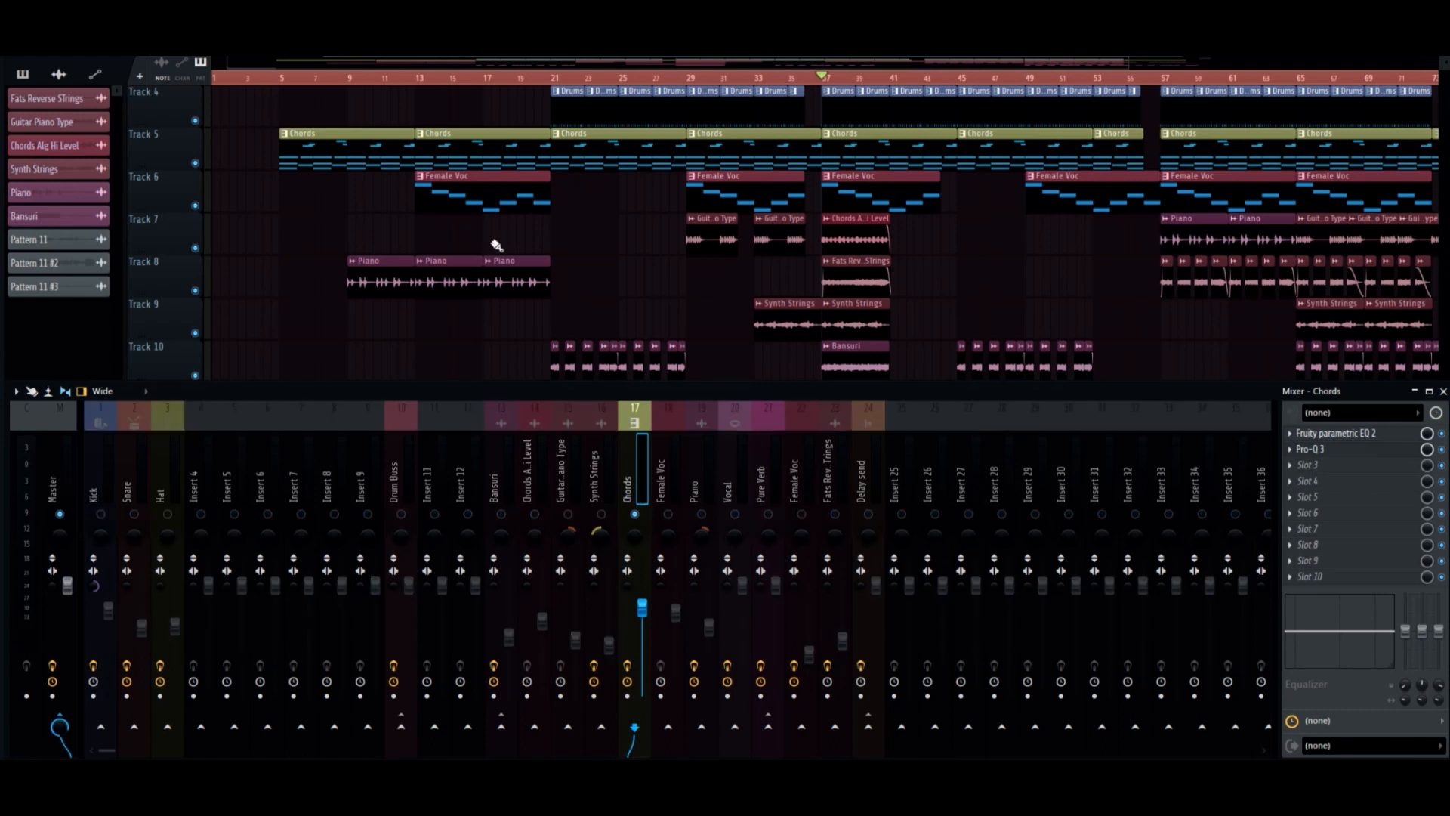
{"action": "key", "text": "space"}
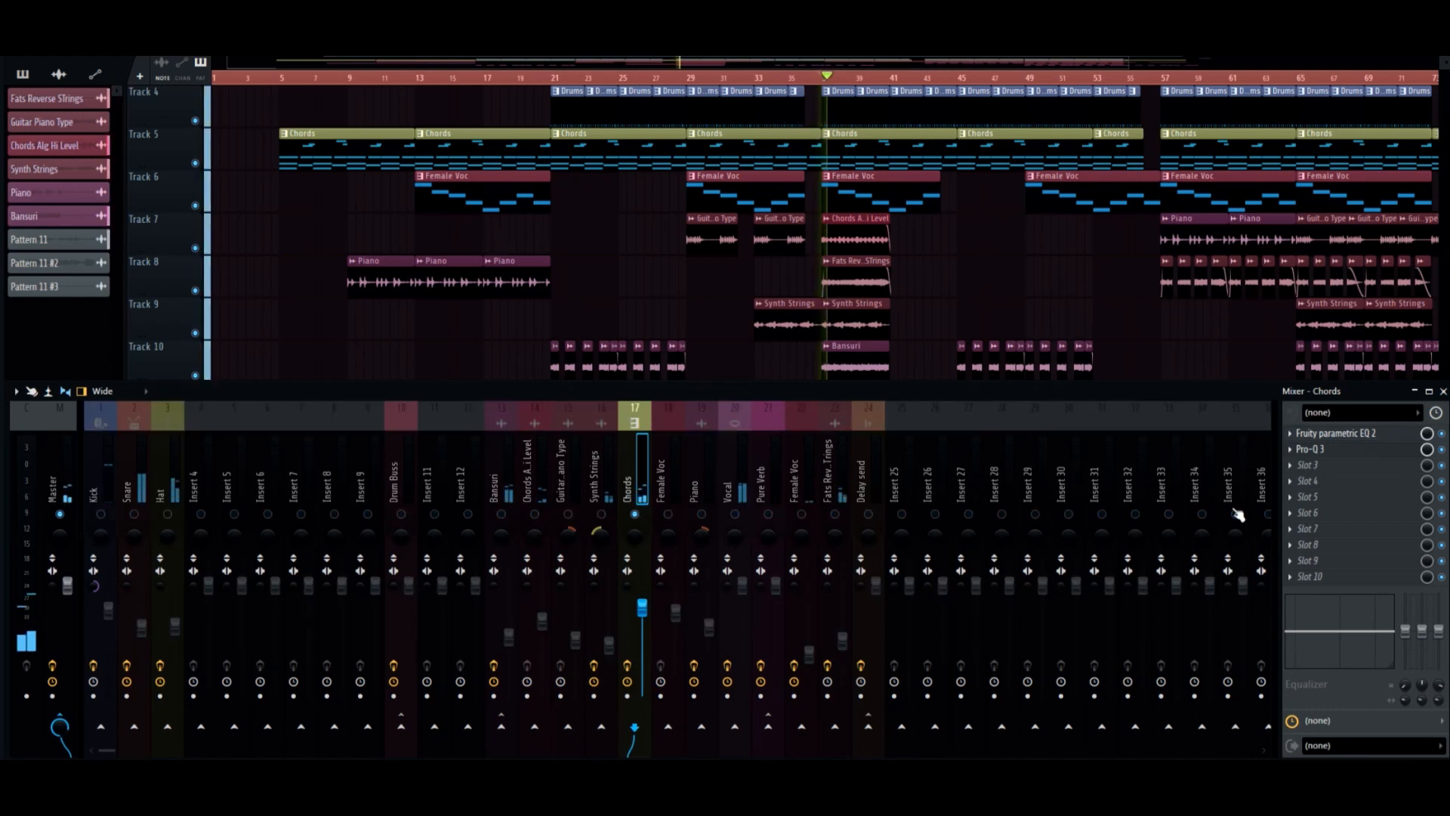
Load the SPAN analyzer into Slot 3 of the Chords track and play the chords through it.
{"action": "left_click", "coordinate": [1322, 468]}
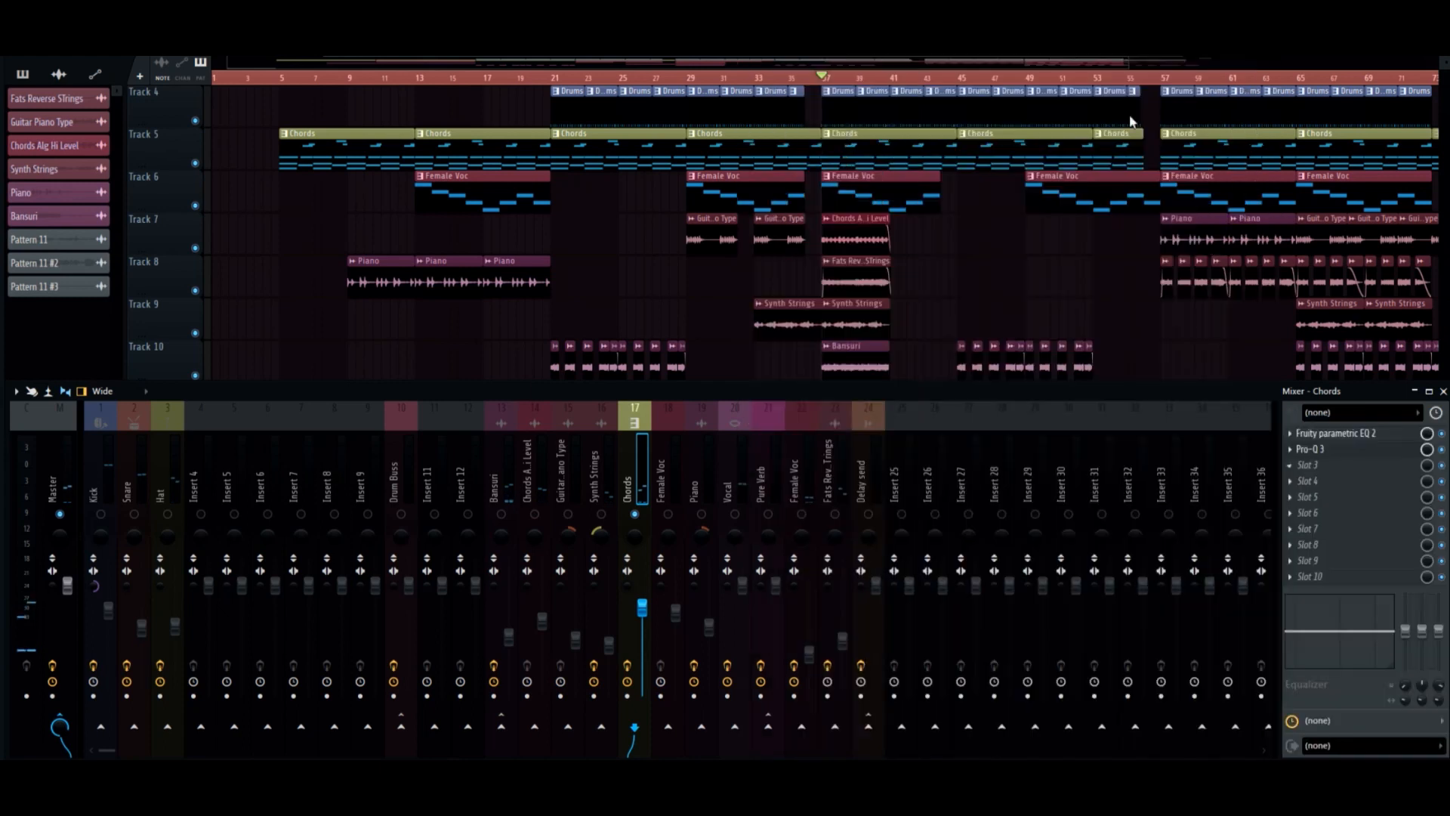
{"action": "type", "text": "span"}
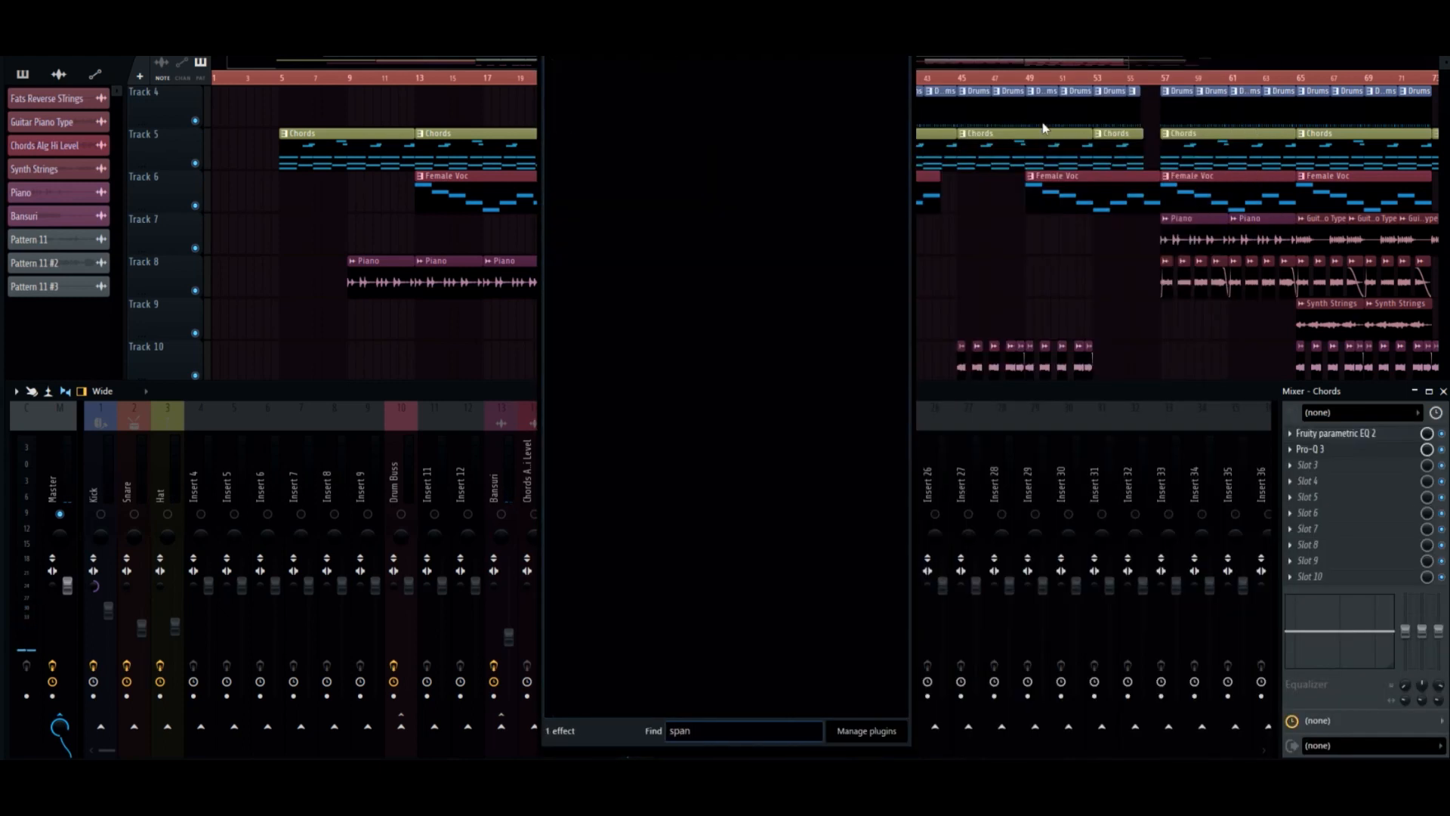
{"action": "key", "text": "Return"}
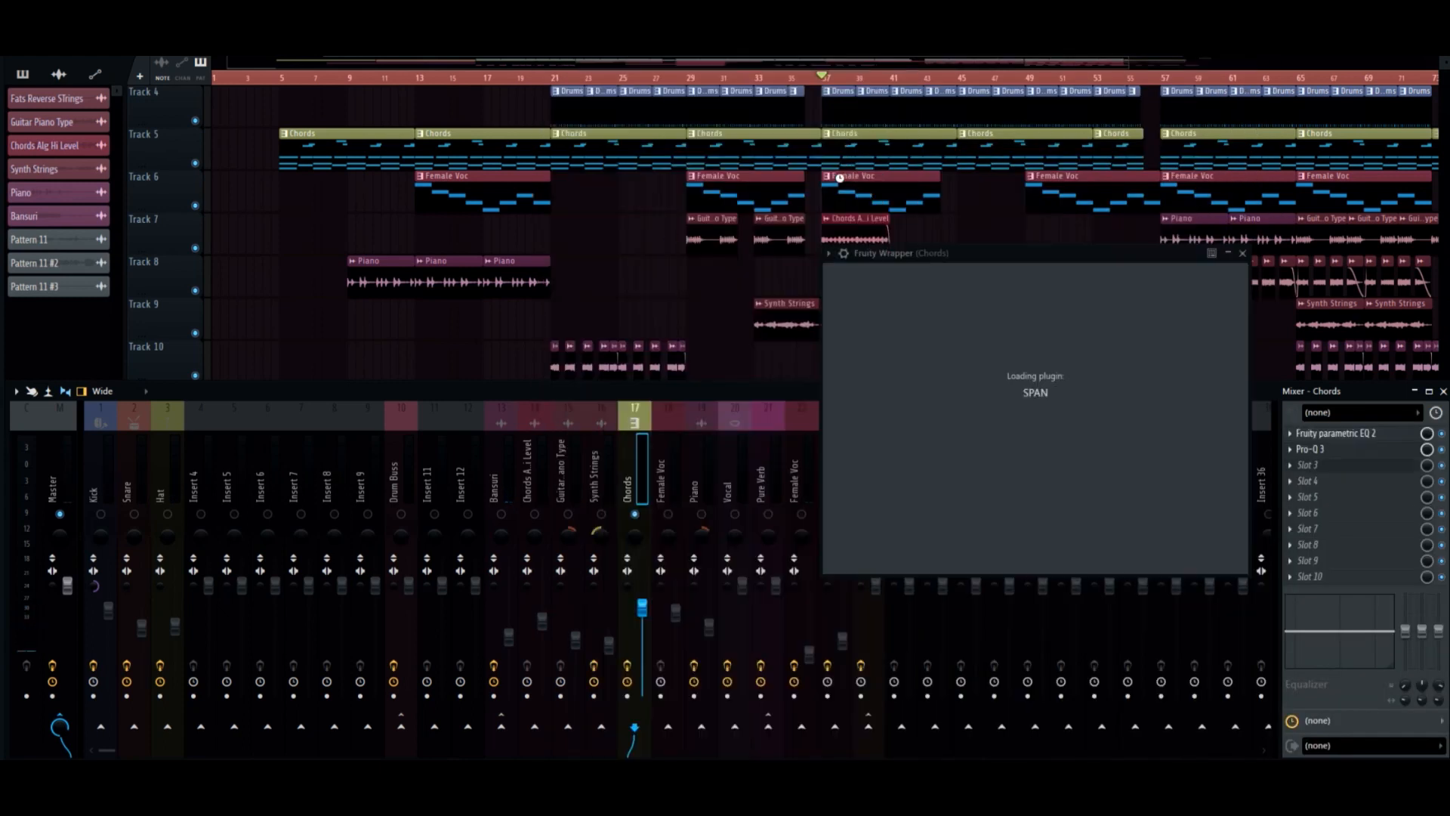
{"action": "left_click_drag", "start_coordinate": [1067, 261], "coordinate": [814, 265]}
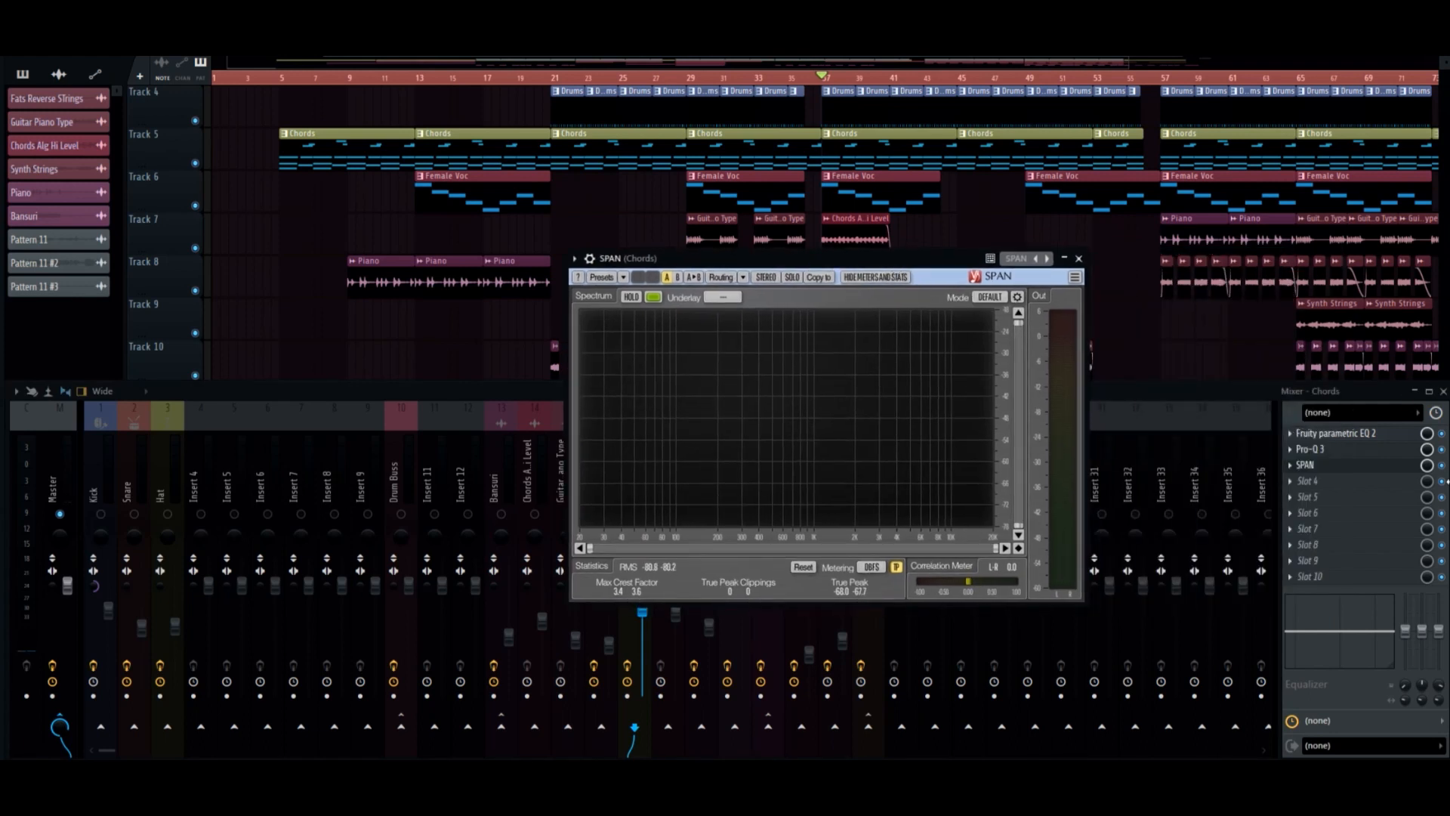
{"action": "key", "text": "space"}
Open Pro-Q 3 on the Chords track and arrange the SPAN window beside it during a short playback.
{"action": "left_click", "coordinate": [1311, 449]}
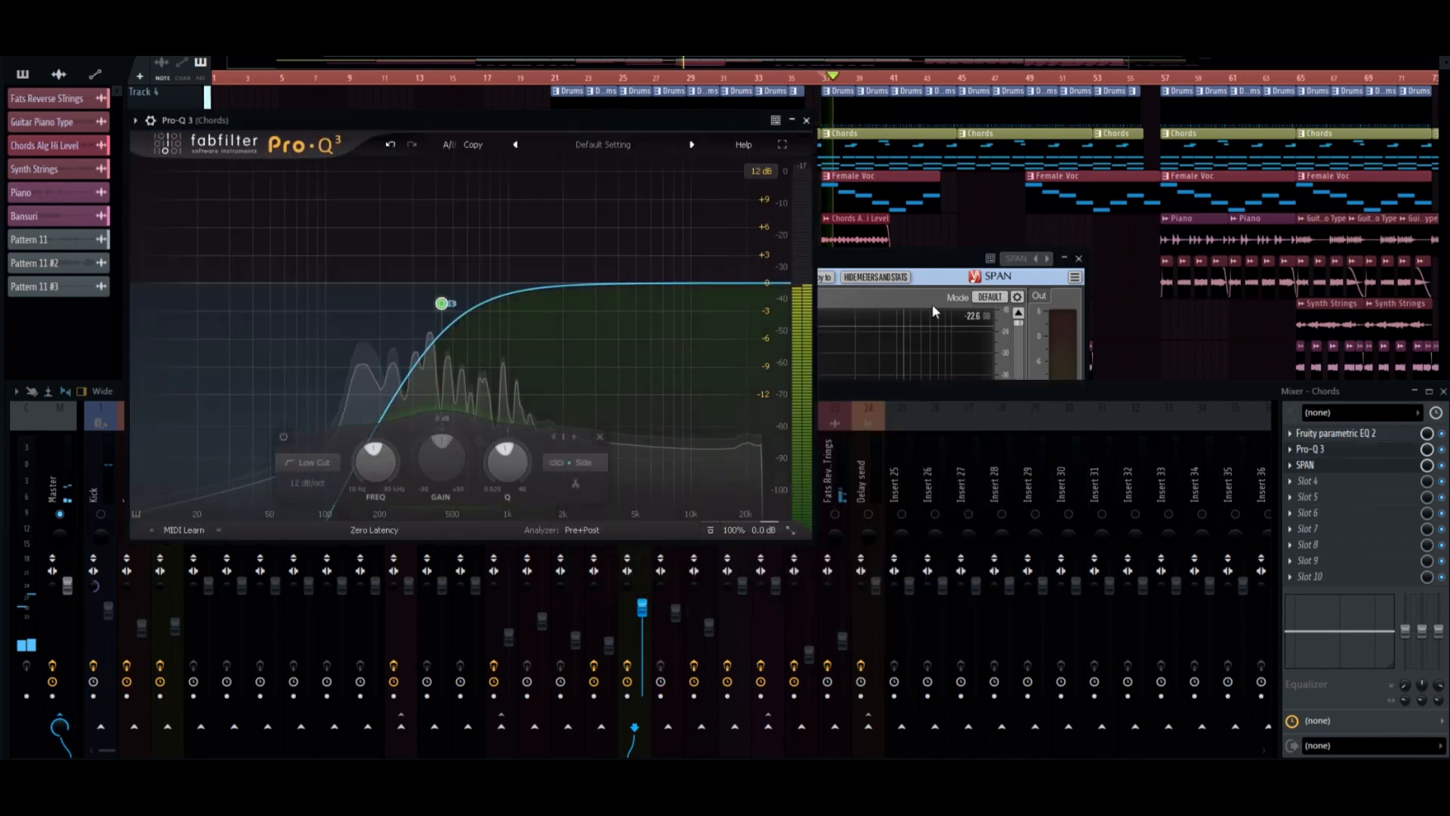
{"action": "left_click_drag", "start_coordinate": [981, 254], "coordinate": [1313, 182]}
{"action": "left_click_drag", "start_coordinate": [1149, 185], "coordinate": [1007, 212]}
{"action": "key", "text": "space"}
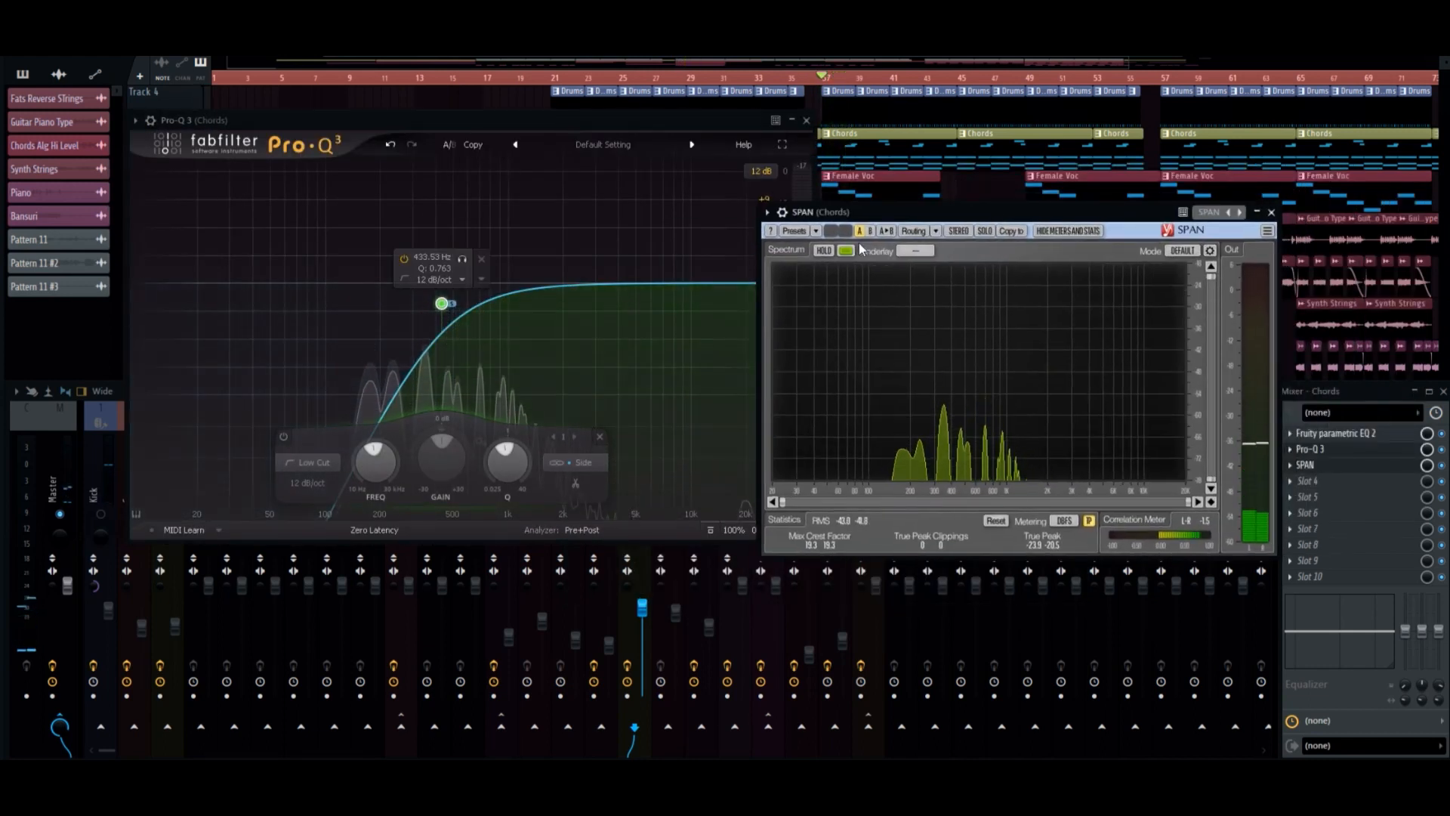
{"action": "left_click_drag", "start_coordinate": [841, 213], "coordinate": [787, 215]}
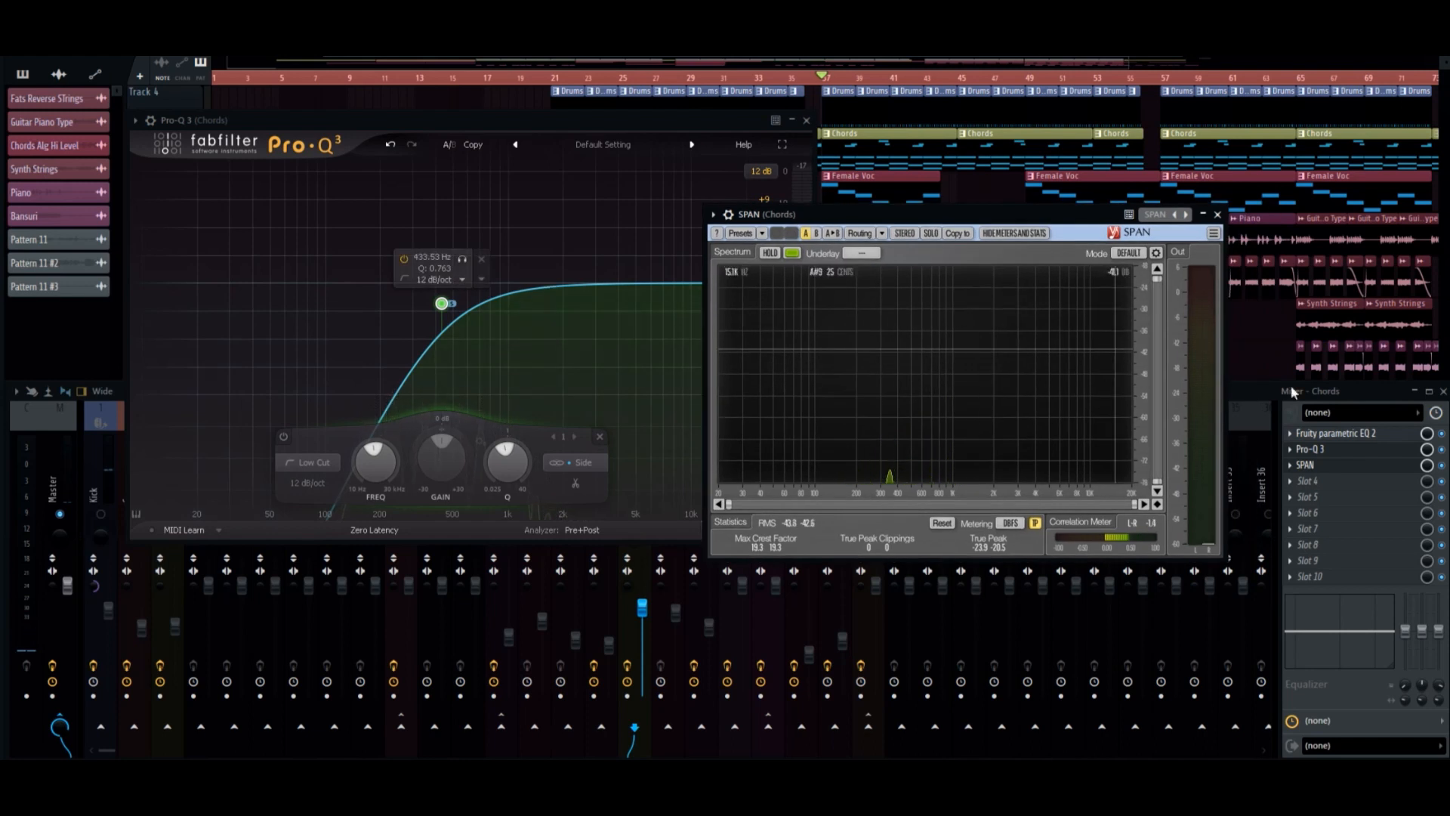
Bypass Pro-Q 3 on the Chords track and play the chords to examine SPAN's spectrum and correlation meter.
{"action": "left_click", "coordinate": [1444, 464]}
{"action": "left_click_drag", "start_coordinate": [943, 217], "coordinate": [992, 167]}
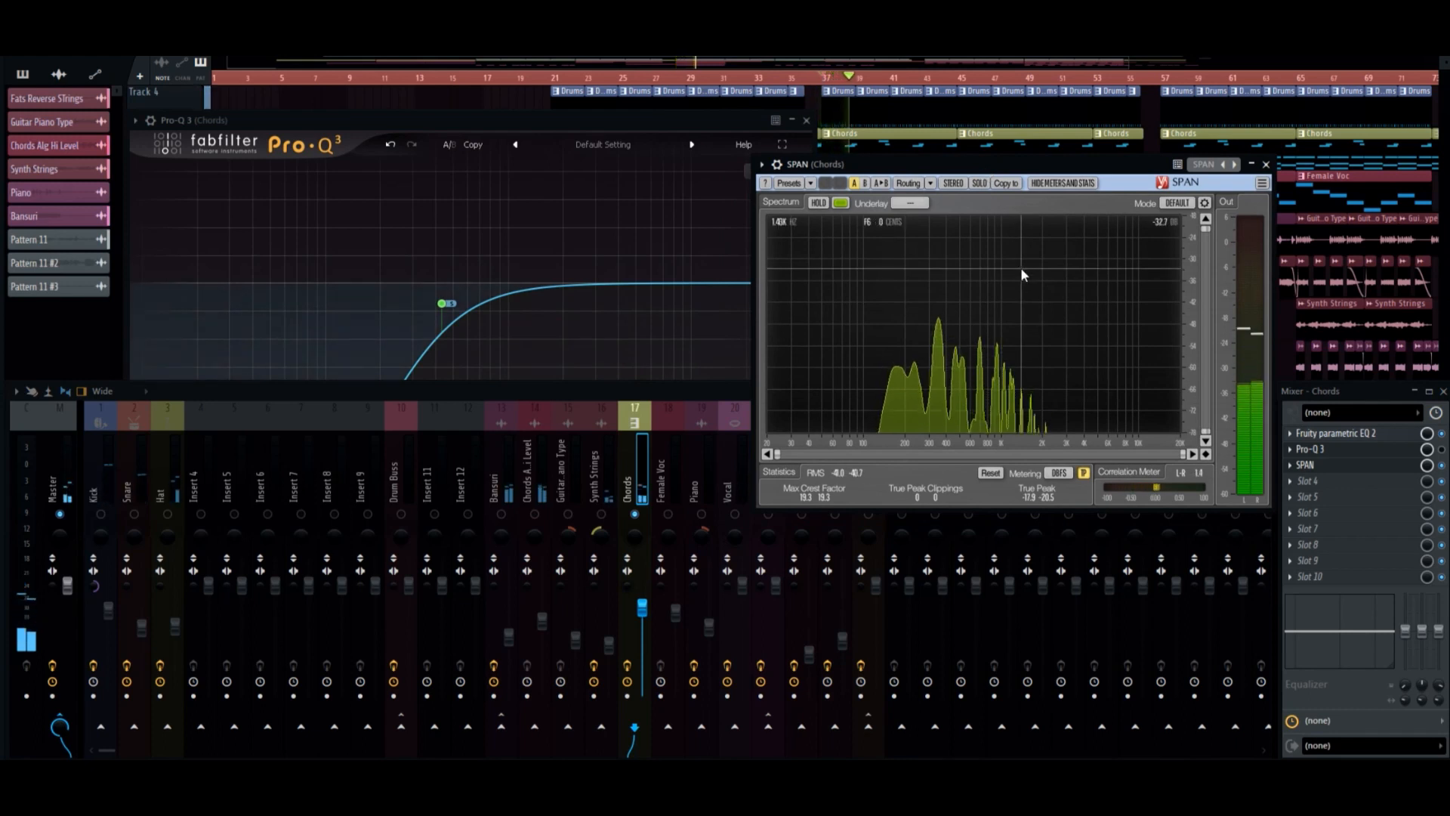
{"action": "key", "text": "space"}
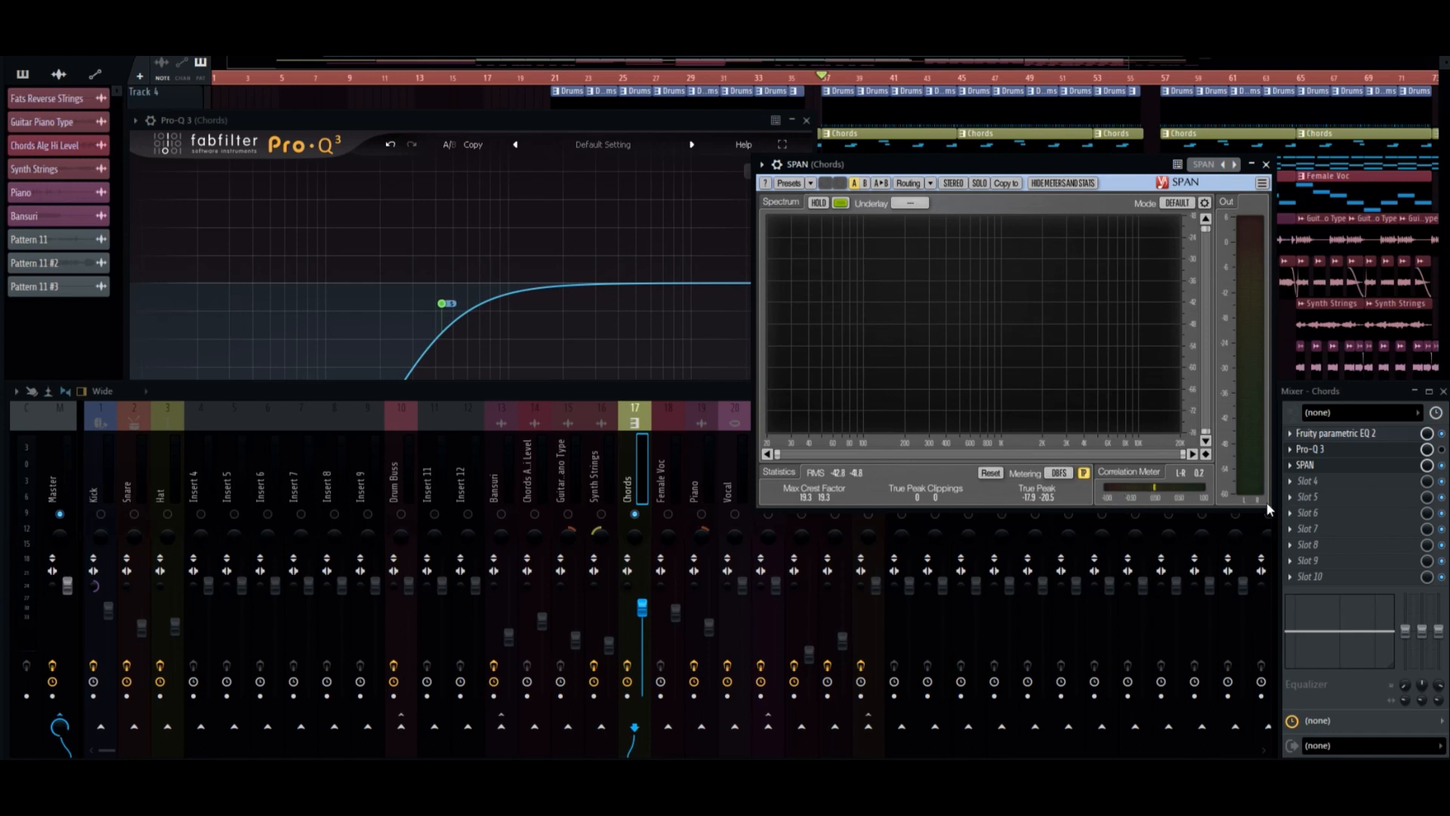
{"action": "left_click", "coordinate": [1179, 204]}
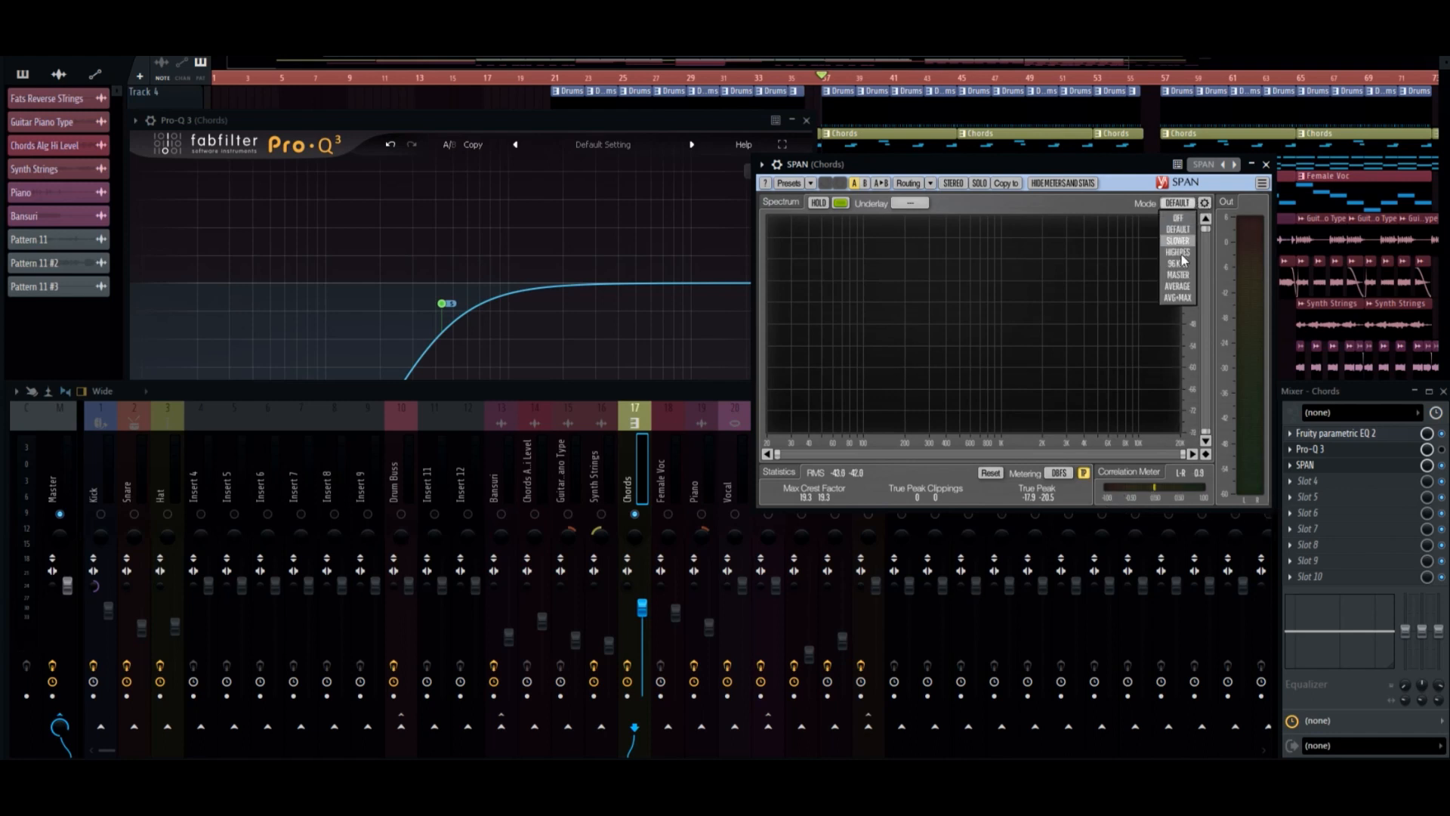
{"action": "left_click", "coordinate": [1207, 204]}
{"action": "left_click", "coordinate": [1207, 204]}
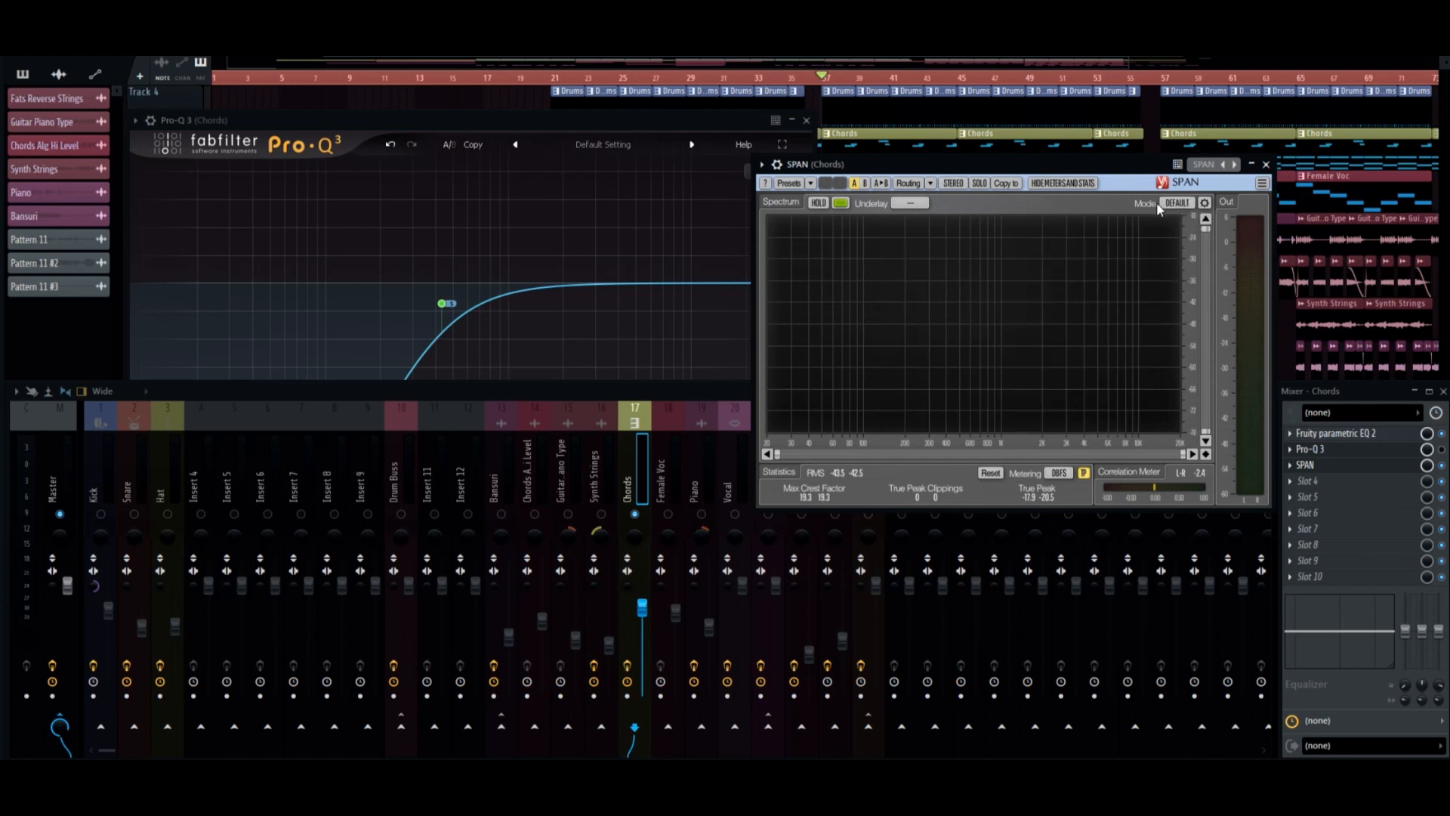
{"action": "left_click", "coordinate": [1261, 182]}
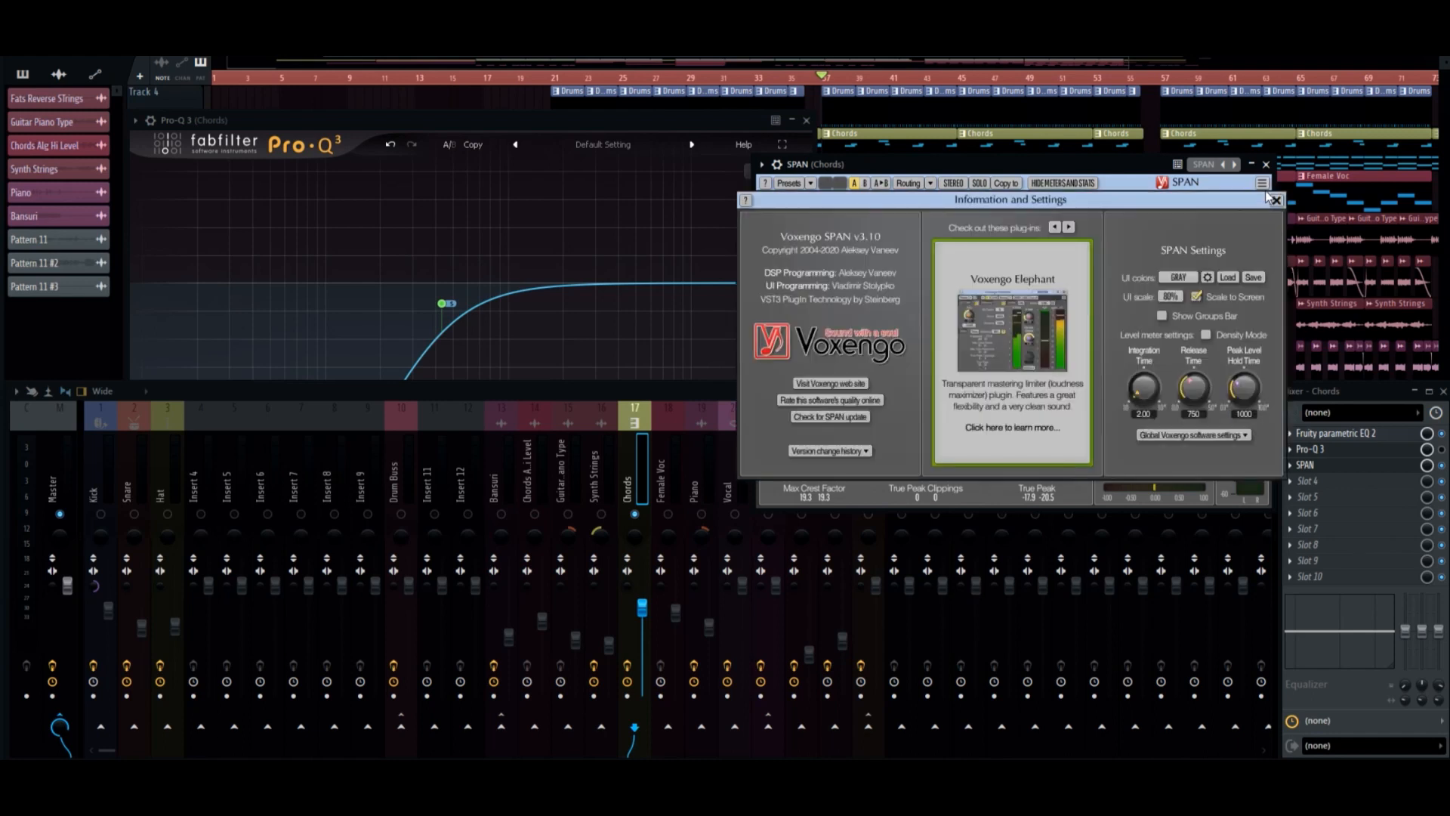
{"action": "left_click", "coordinate": [1276, 200]}
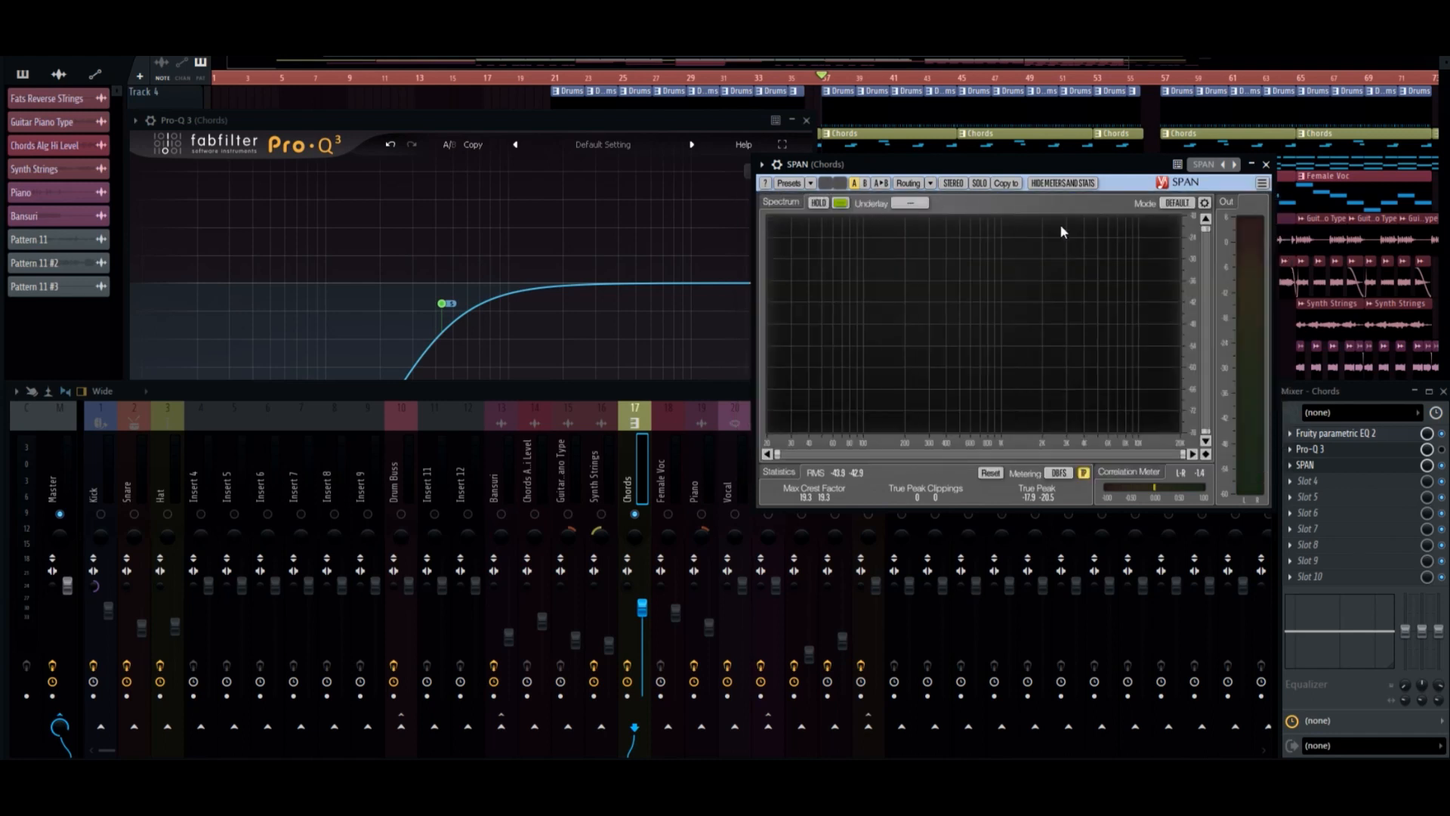
Widen the SPAN window and place it so the Pro-Q 3 window stays partly visible.
{"action": "left_click_drag", "start_coordinate": [1269, 512], "coordinate": [1446, 721]}
{"action": "left_click_drag", "start_coordinate": [1142, 166], "coordinate": [978, 132]}
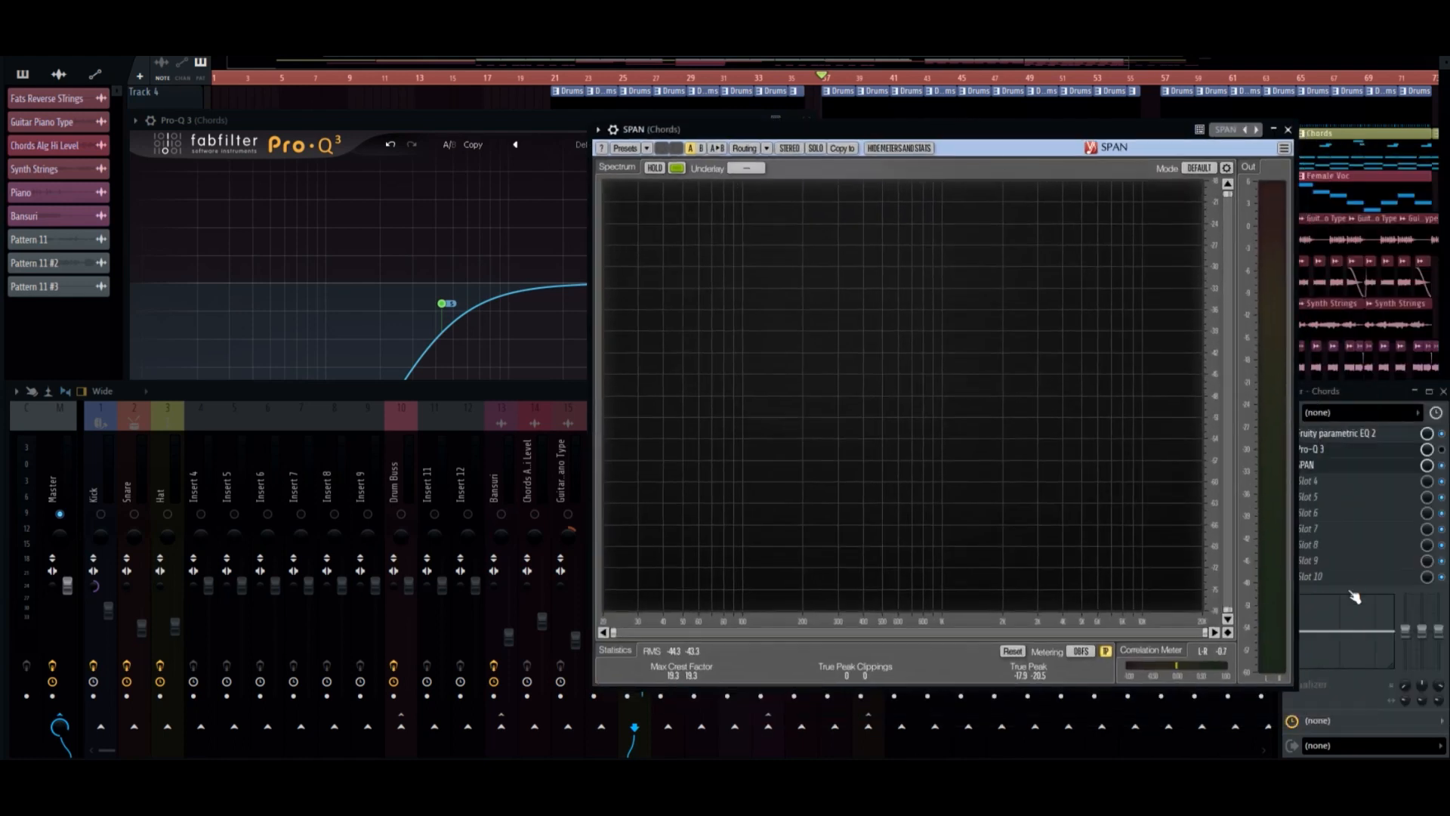
{"action": "left_click_drag", "start_coordinate": [1294, 686], "coordinate": [1445, 504]}
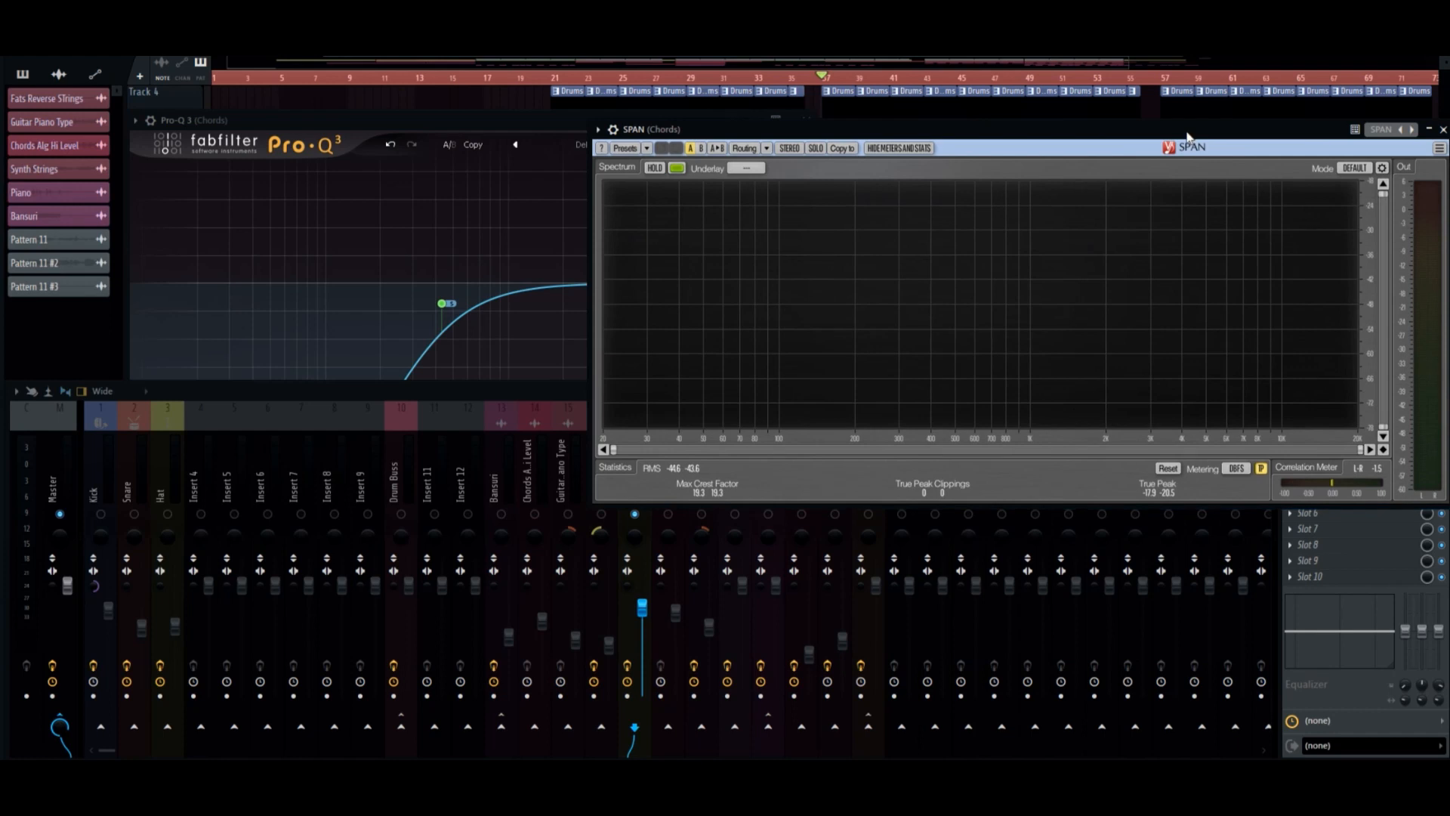
{"action": "left_click_drag", "start_coordinate": [1186, 133], "coordinate": [991, 153]}
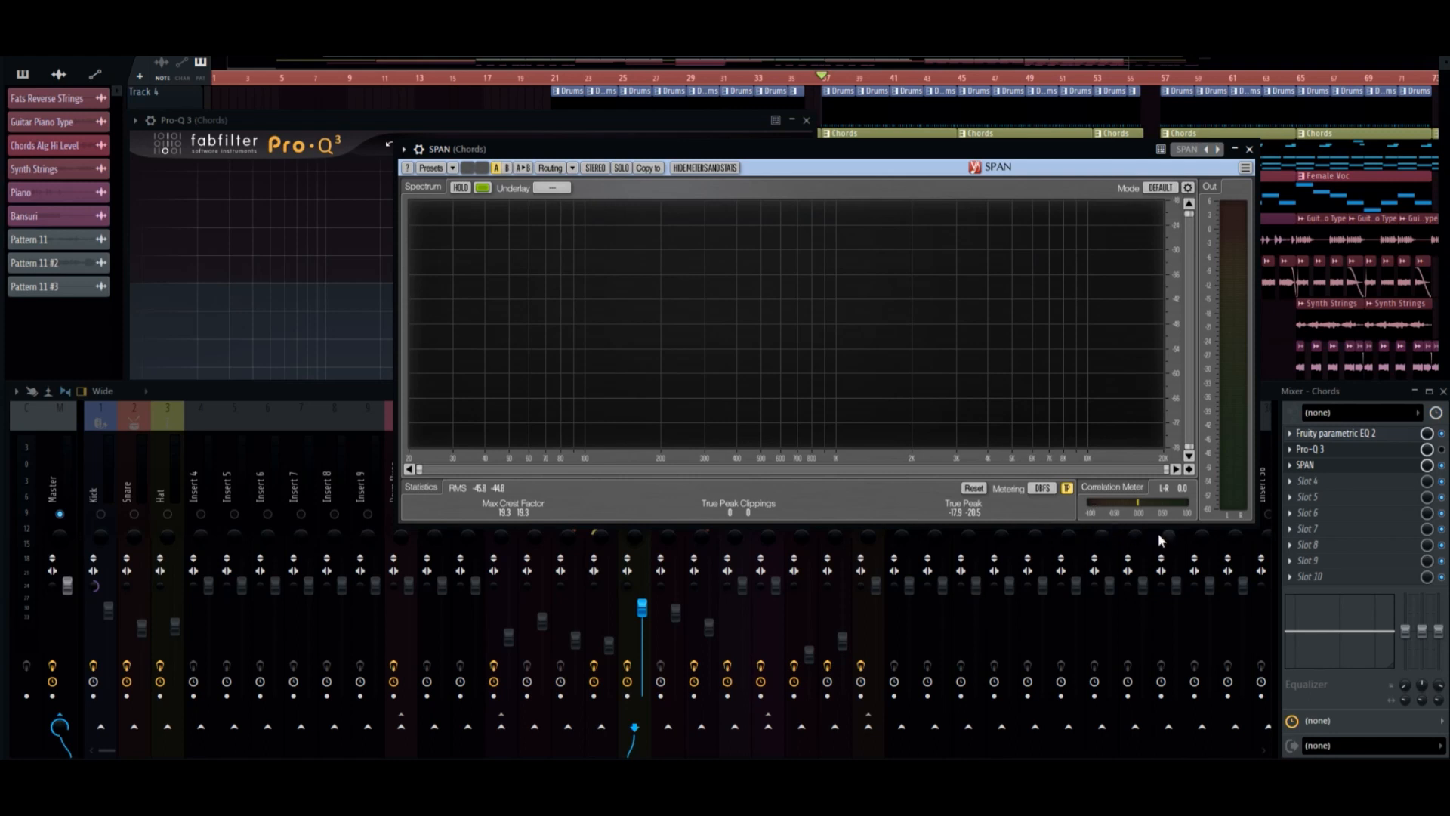
{"action": "left_click_drag", "start_coordinate": [574, 177], "coordinate": [737, 143]}
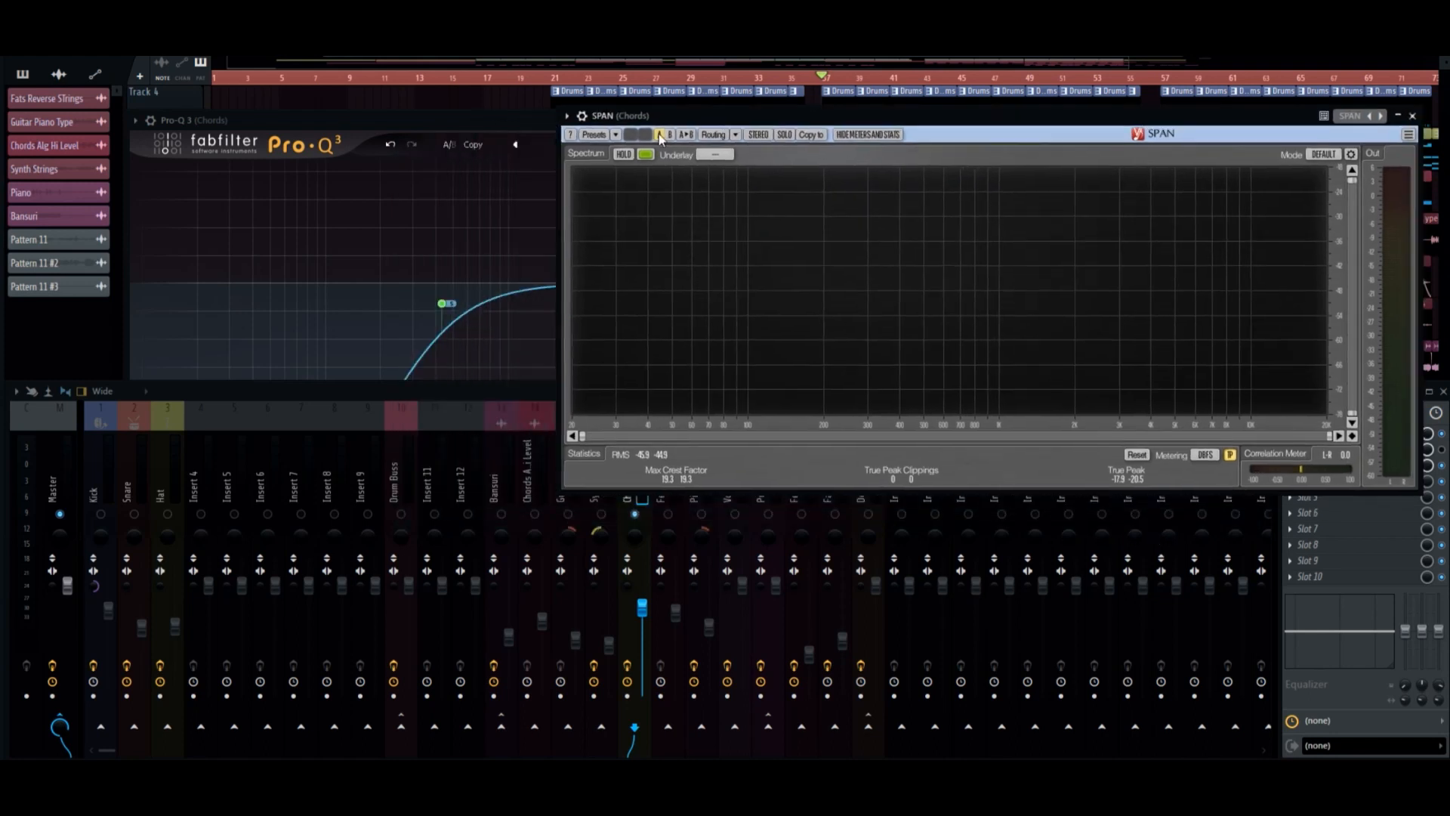
Remove the existing side low cut band from Pro-Q 3 on the Chords track.
{"action": "left_click_drag", "start_coordinate": [469, 122], "coordinate": [415, 108]}
{"action": "mouse_move", "coordinate": [379, 302]}
{"action": "left_click", "coordinate": [423, 247]}
Play the unfiltered chords and examine their stereo correlation in SPAN.
{"action": "left_click_drag", "start_coordinate": [925, 121], "coordinate": [859, 127]}
{"action": "key", "text": "space"}
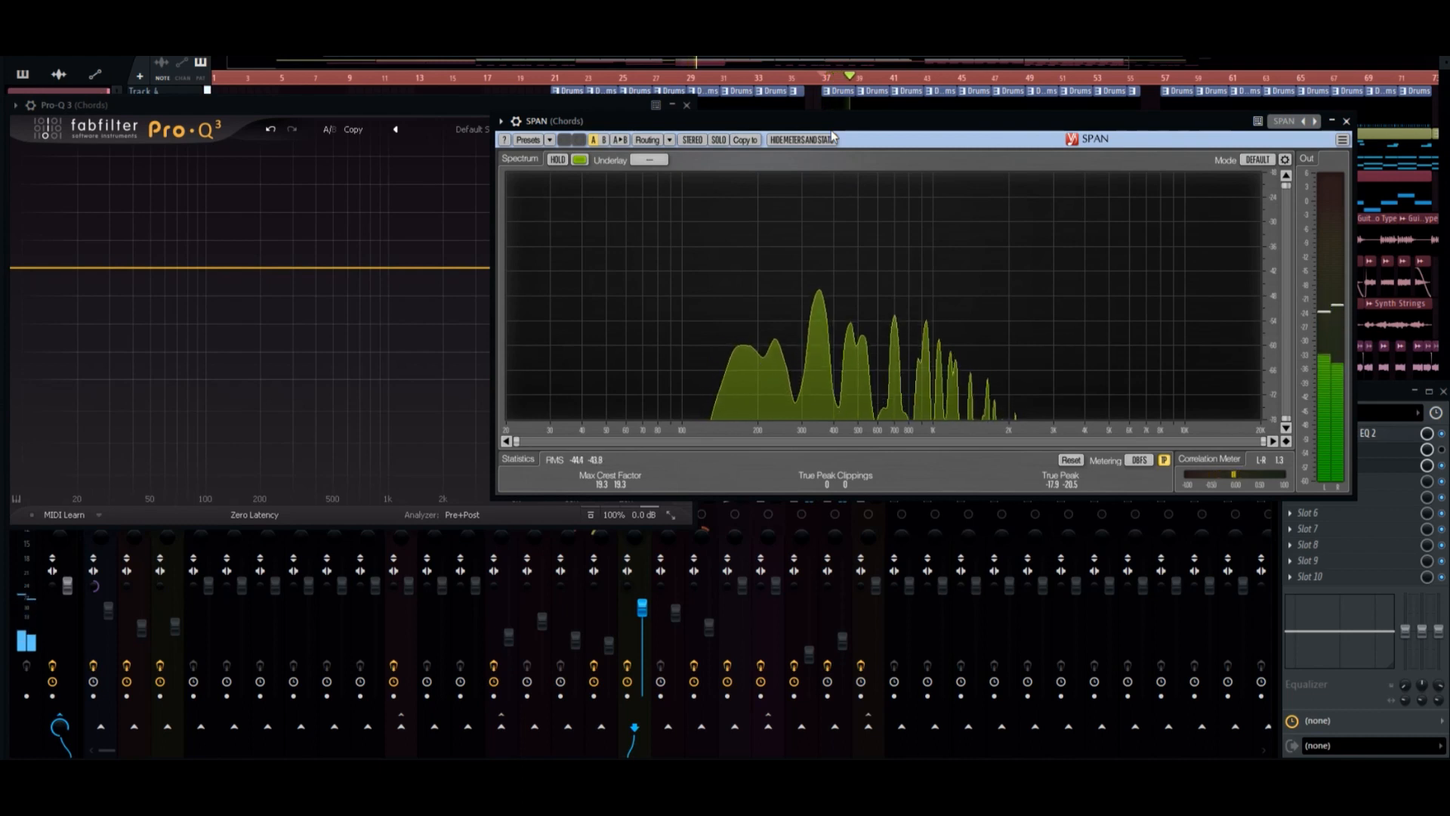
{"action": "key", "text": "space"}
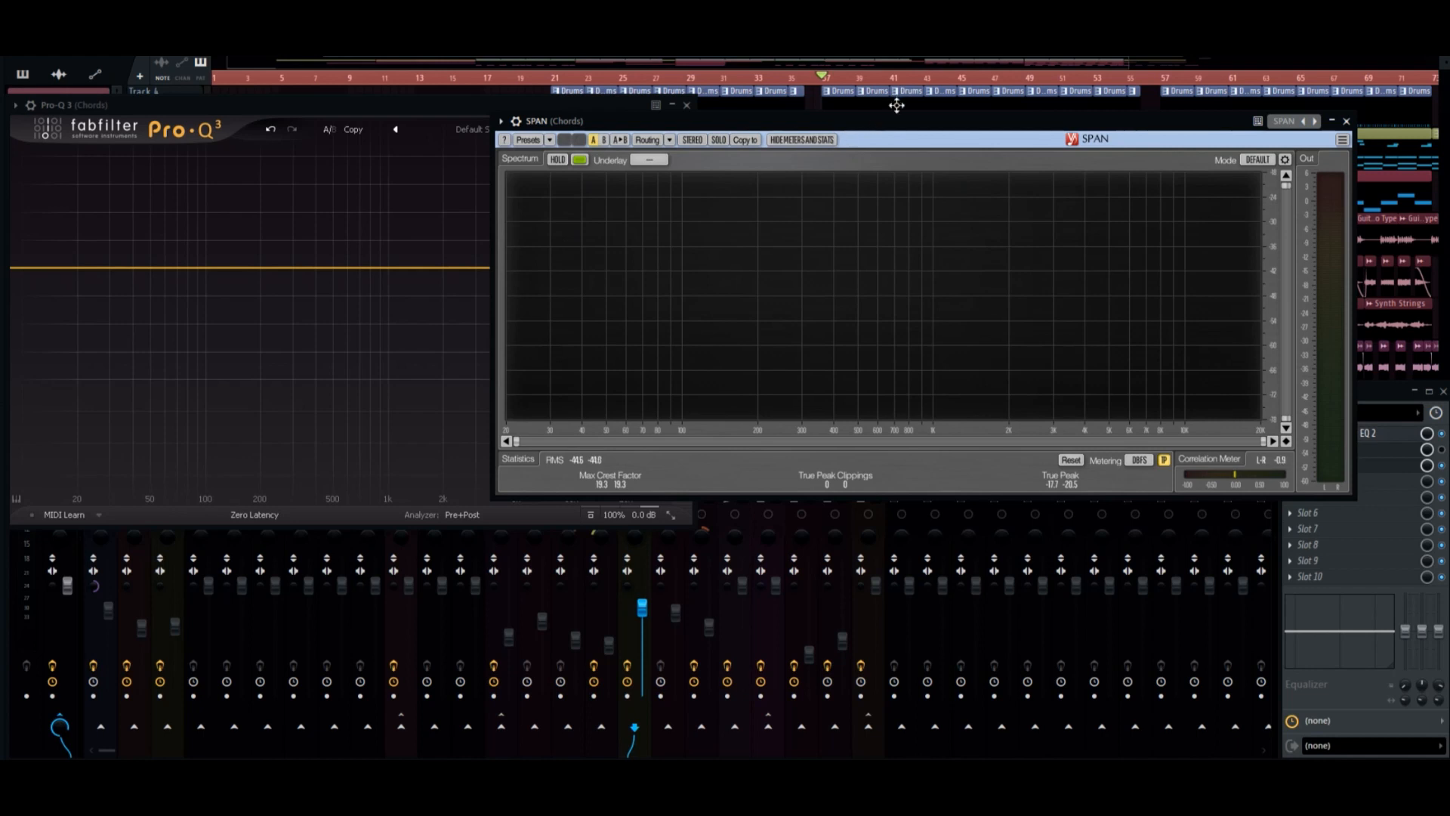
Add a 24 dB/oct low cut band at about 13 Hz in Pro-Q 3 and restrict it to the Side signal.
{"action": "left_click_drag", "start_coordinate": [896, 125], "coordinate": [944, 192]}
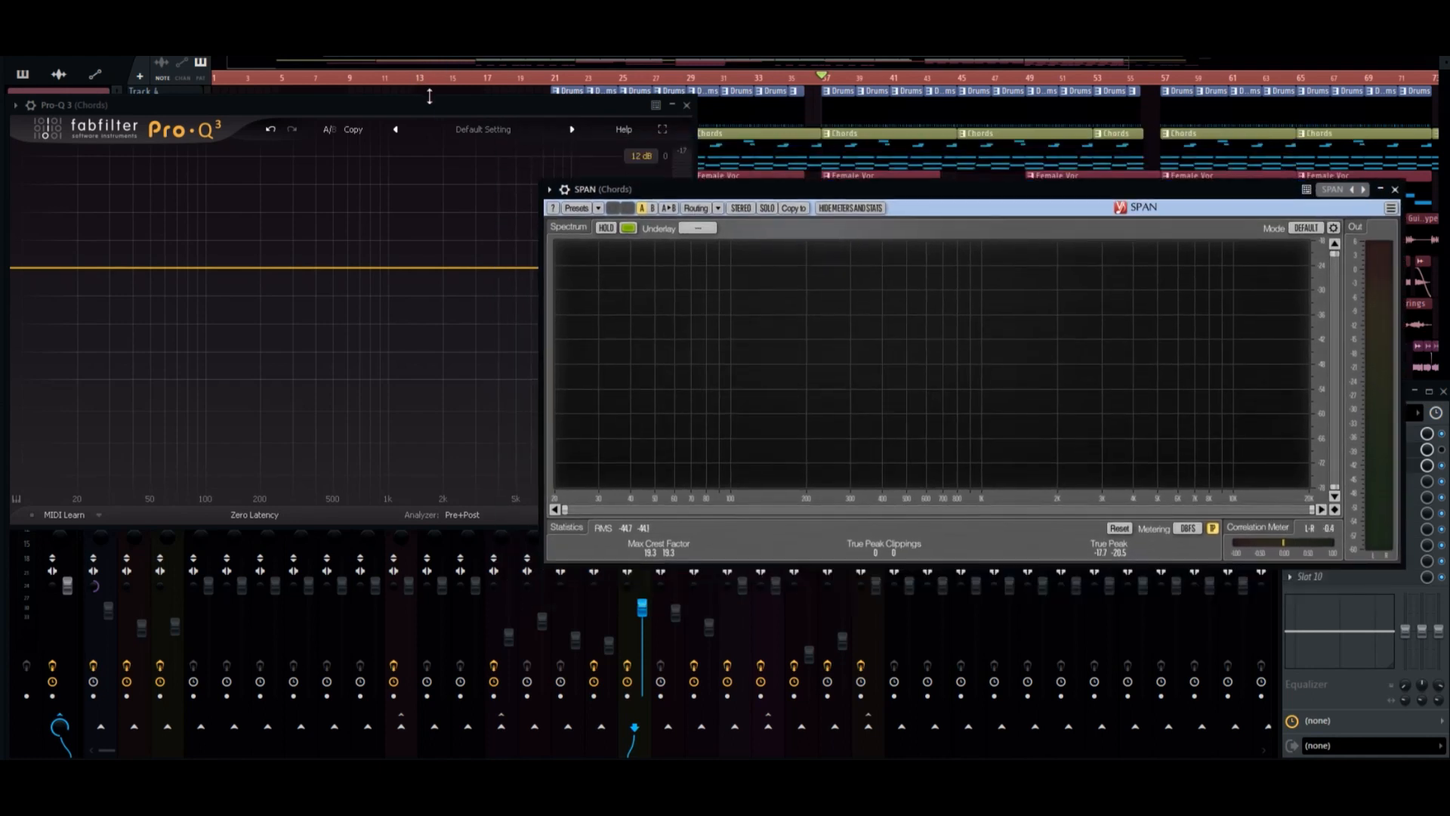
{"action": "left_click_drag", "start_coordinate": [428, 109], "coordinate": [667, 89]}
{"action": "double_click", "coordinate": [285, 249]}
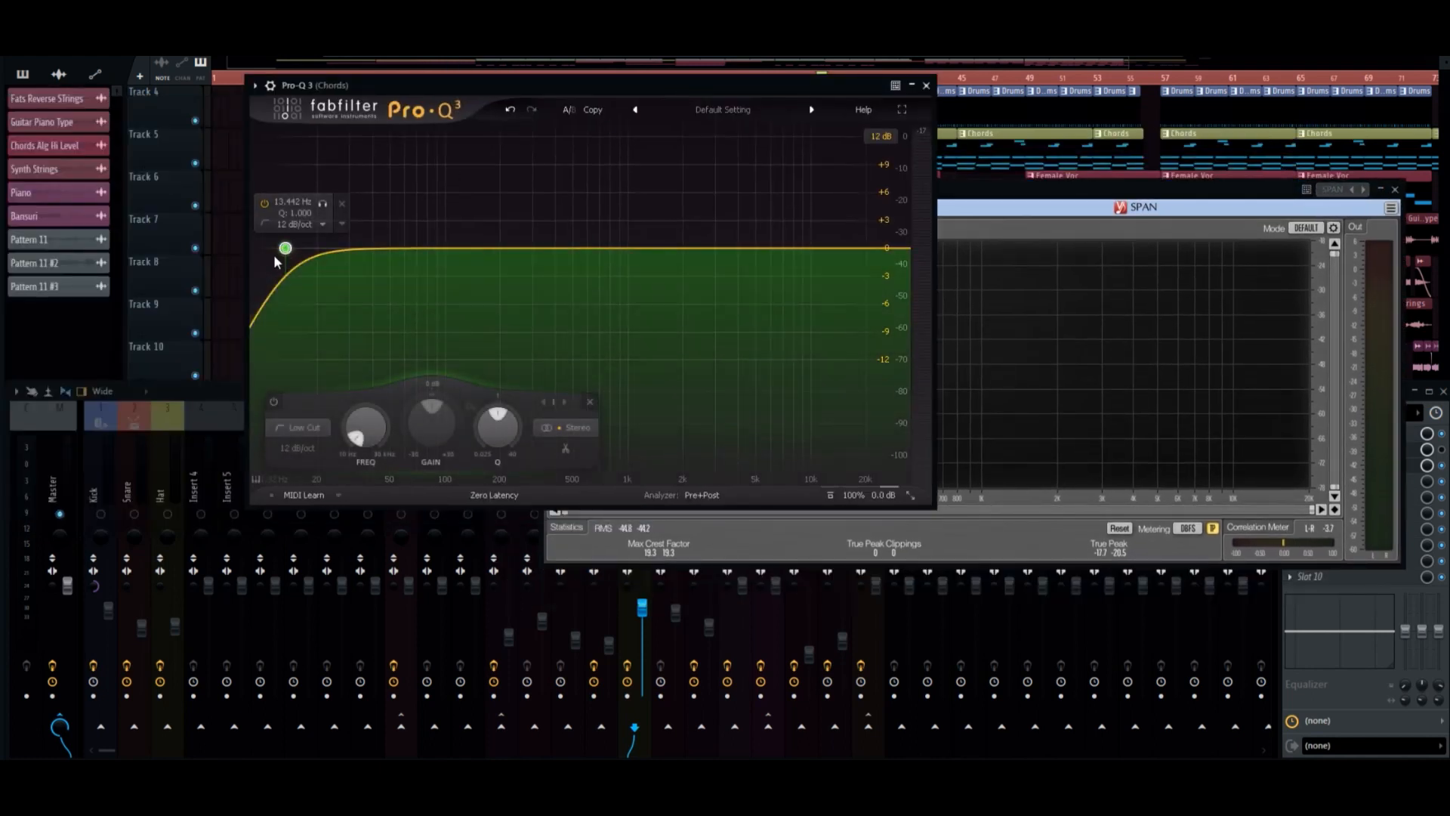
{"action": "left_click", "coordinate": [285, 252], "text": "alt+shift"}
{"action": "left_click", "coordinate": [285, 251], "text": "alt+shift"}
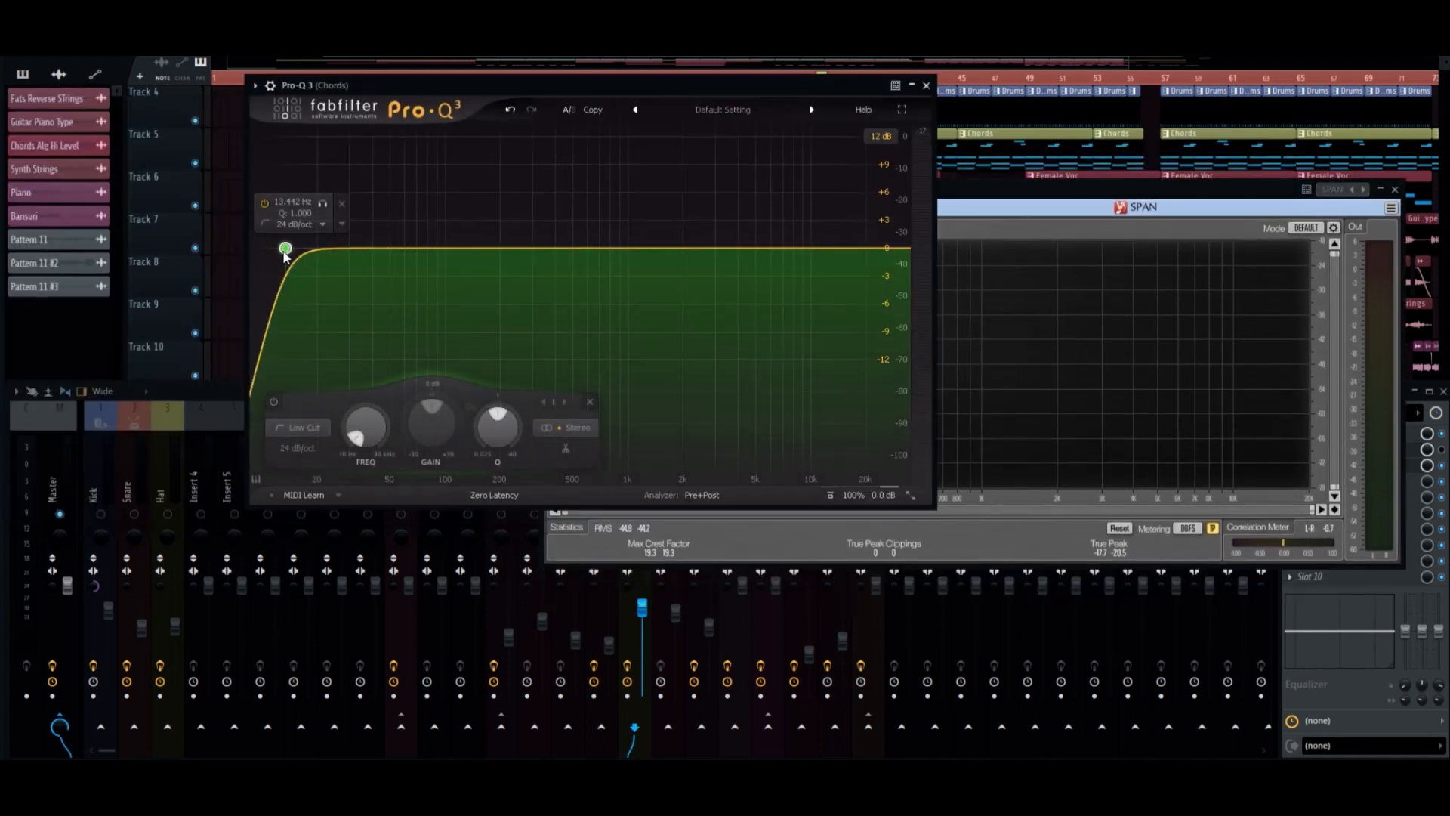
{"action": "left_click", "coordinate": [572, 428]}
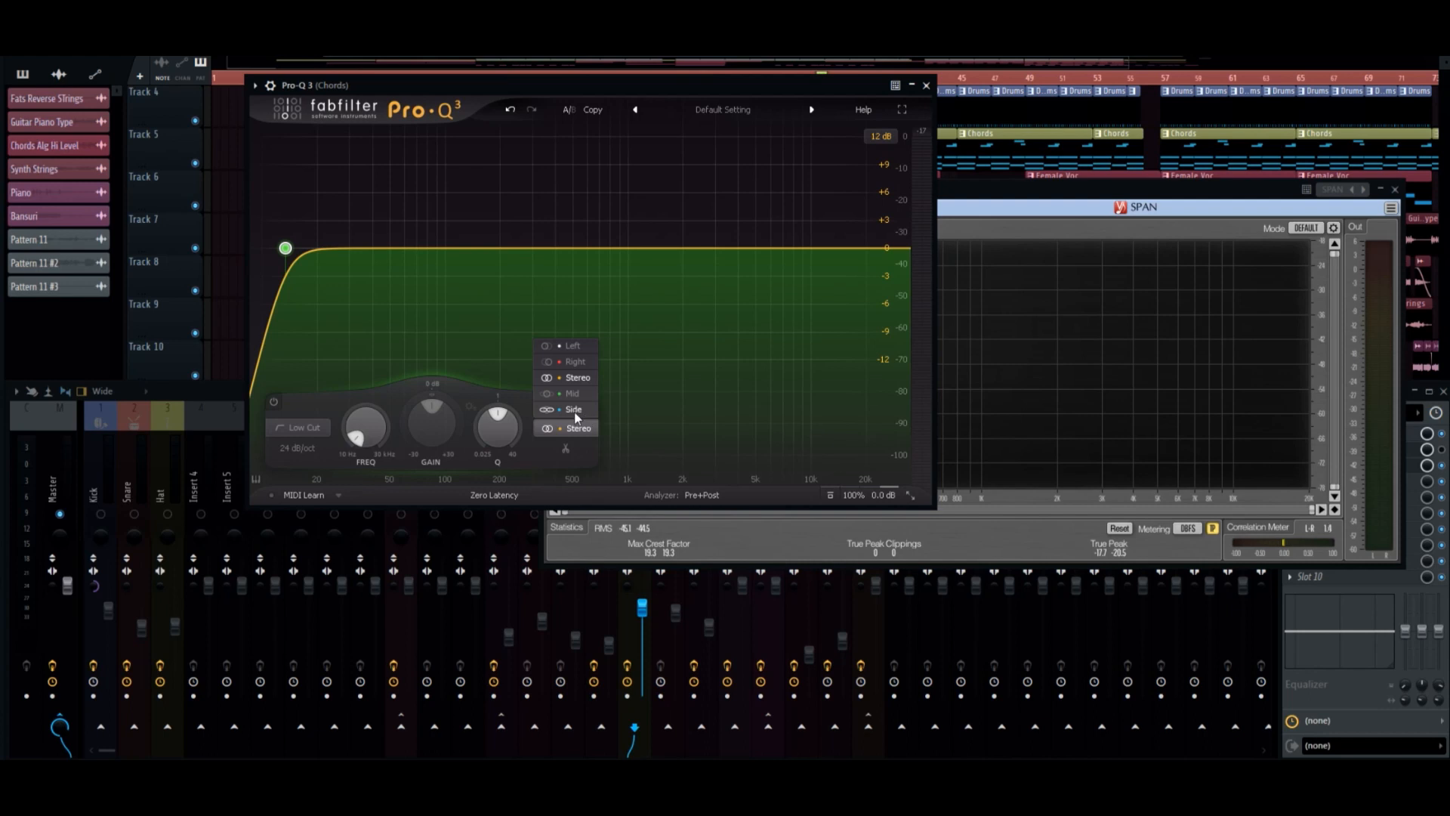
{"action": "left_click", "coordinate": [574, 409]}
Adjust the side low cut to about 505 Hz with a 6 dB/oct slope while playing the chords.
{"action": "mouse_move", "coordinate": [315, 257]}
{"action": "left_click_drag", "start_coordinate": [292, 247], "coordinate": [556, 260]}
{"action": "scroll", "coordinate": [436, 262], "scroll_direction": "down", "scroll_amount": 3}
{"action": "scroll", "coordinate": [435, 261], "scroll_direction": "up", "scroll_amount": 2}
{"action": "key", "text": "space"}
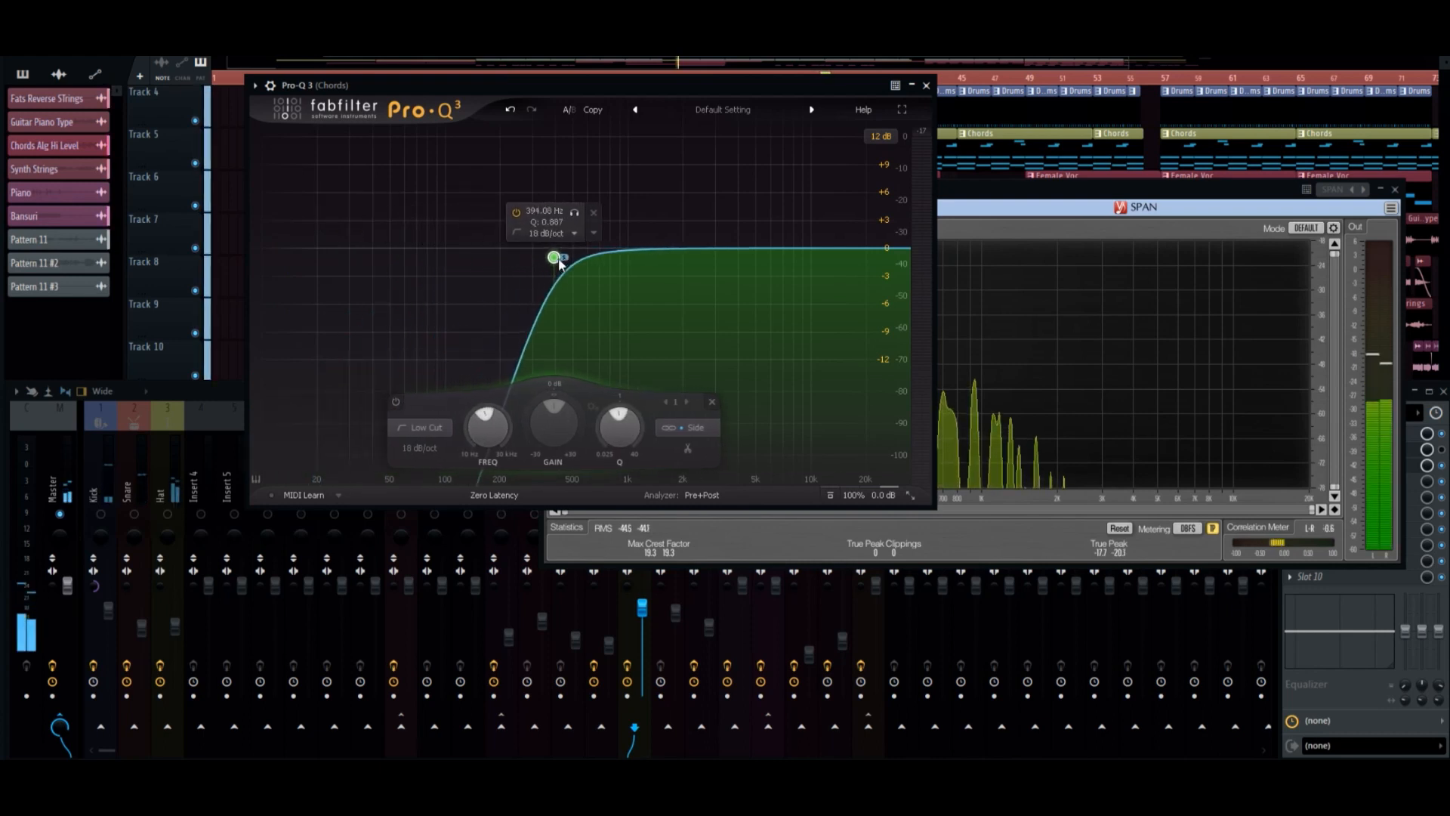
{"action": "scroll", "coordinate": [559, 262], "scroll_direction": "down", "scroll_amount": 2}
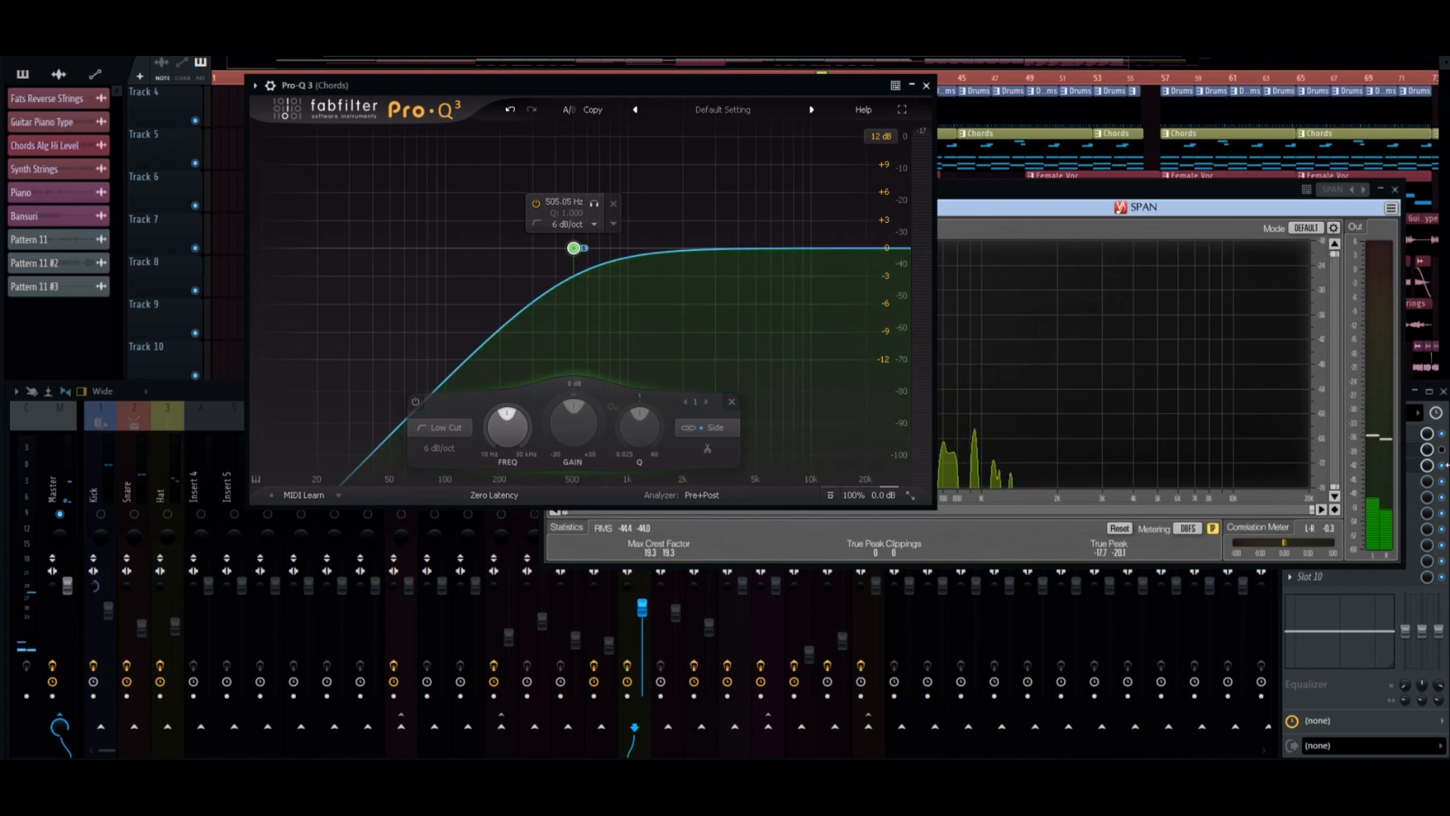
Try the chords' side low cut at about 459 Hz with a 12 dB/oct slope during playback.
{"action": "left_click", "coordinate": [1441, 449]}
{"action": "left_click", "coordinate": [623, 80]}
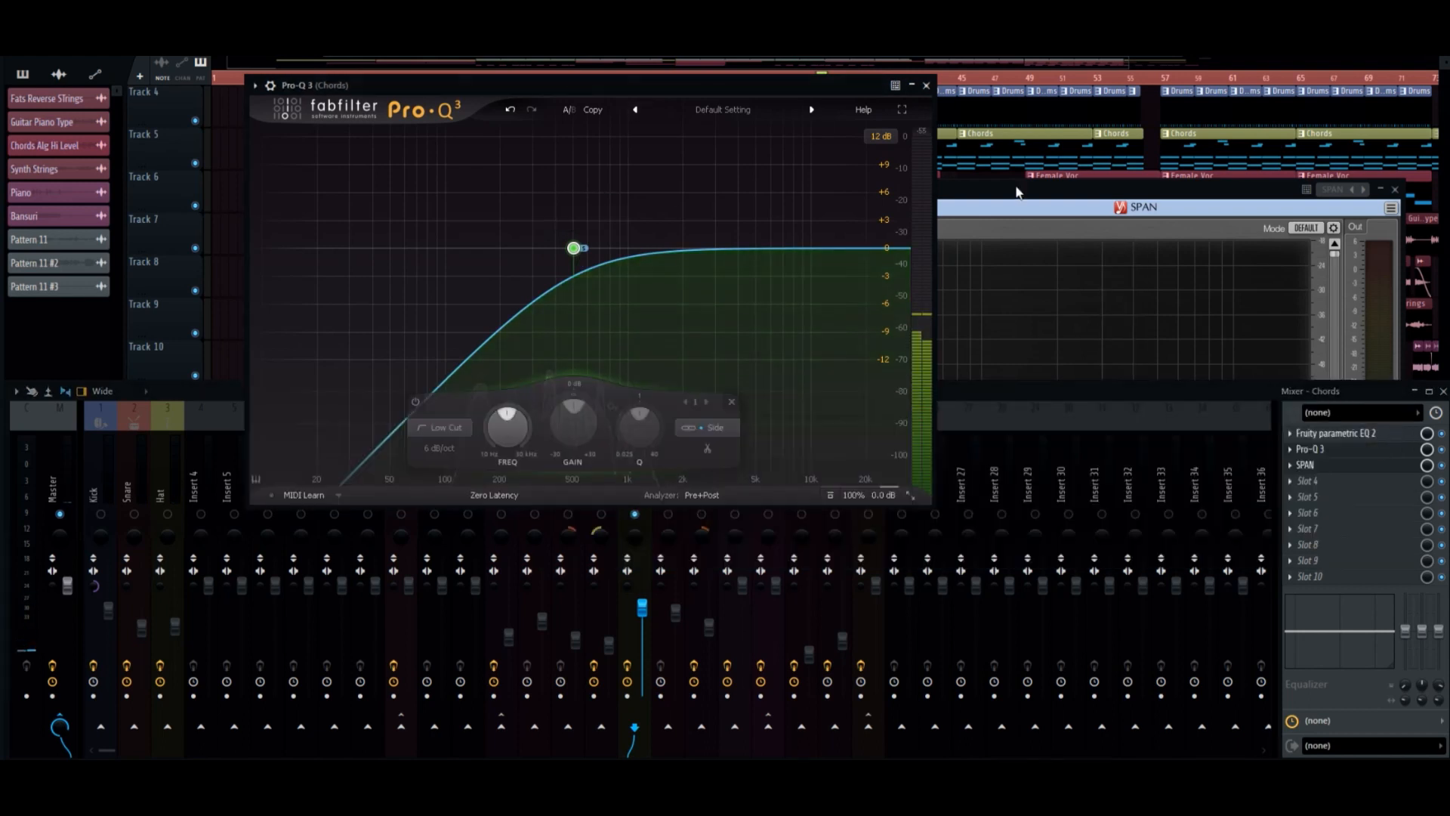
{"action": "left_click_drag", "start_coordinate": [572, 249], "coordinate": [544, 251]}
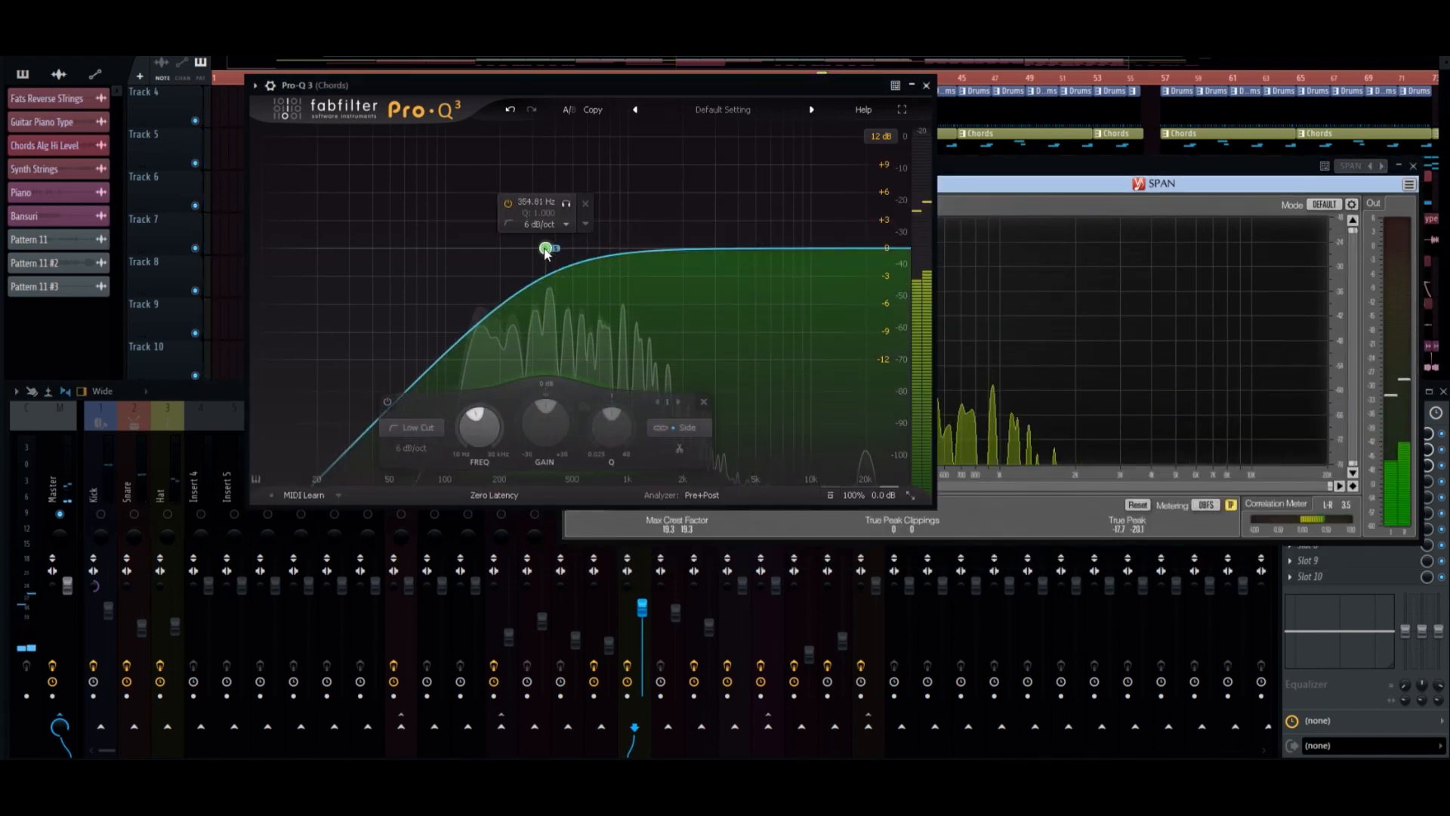
{"action": "scroll", "coordinate": [544, 252], "scroll_direction": "up", "scroll_amount": 2}
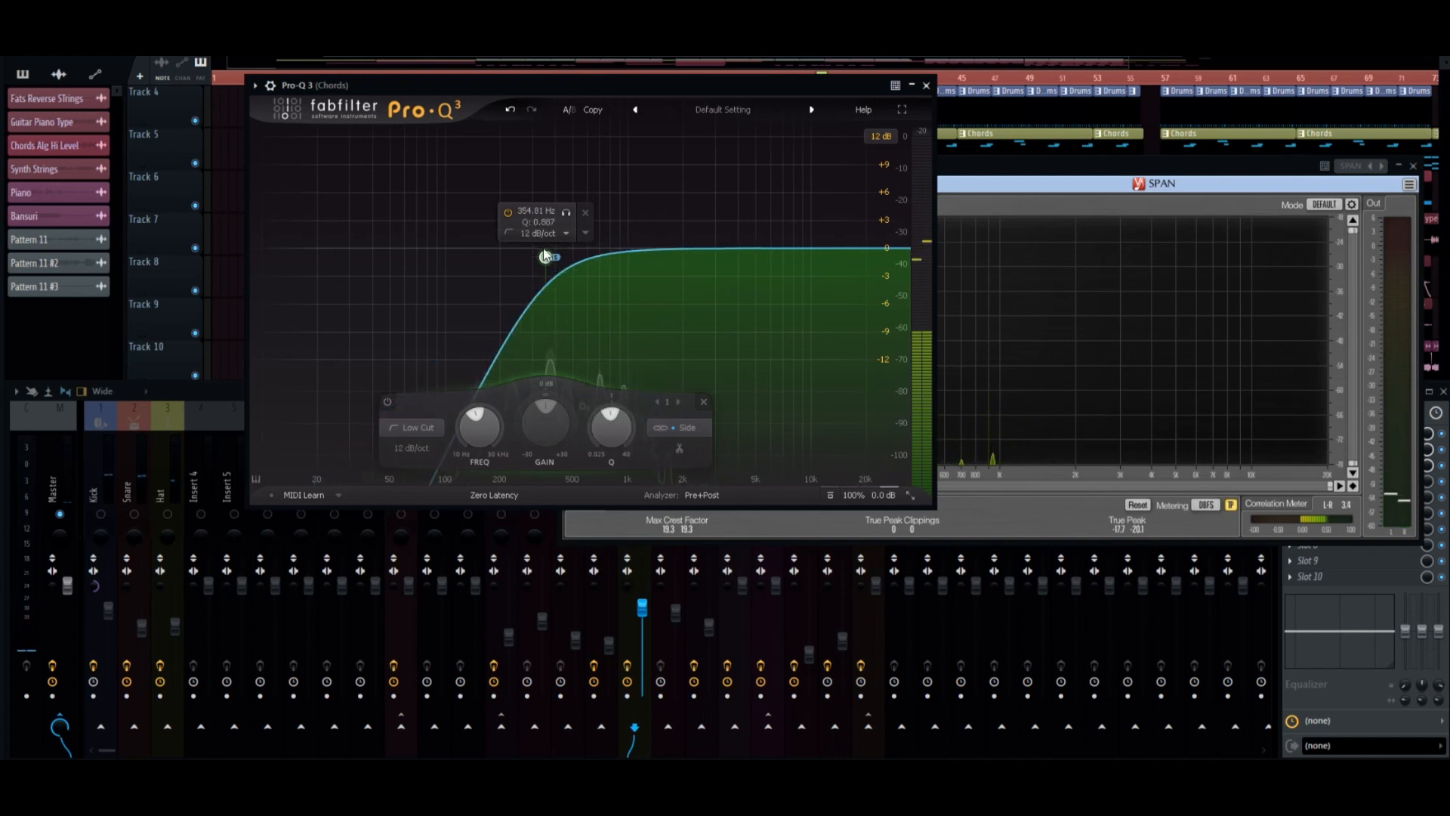
{"action": "scroll", "coordinate": [545, 256], "scroll_direction": "down", "scroll_amount": 1}
{"action": "left_click_drag", "start_coordinate": [546, 259], "coordinate": [565, 258]}
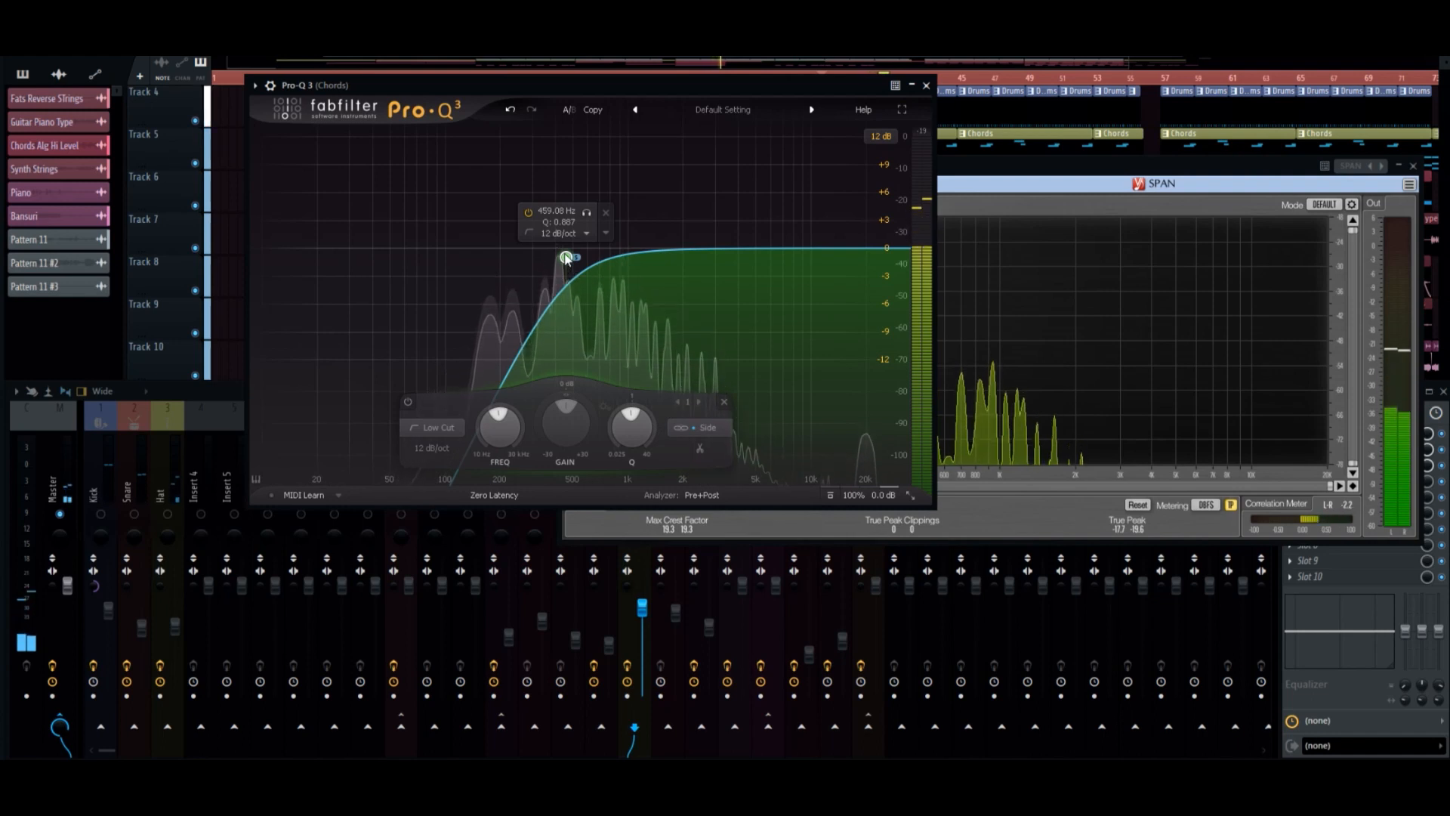
Set the chords' side low cut to about 719 Hz with a 6 dB/oct slope.
{"action": "left_click_drag", "start_coordinate": [565, 257], "coordinate": [569, 258]}
{"action": "scroll", "coordinate": [570, 258], "scroll_direction": "down", "scroll_amount": 1}
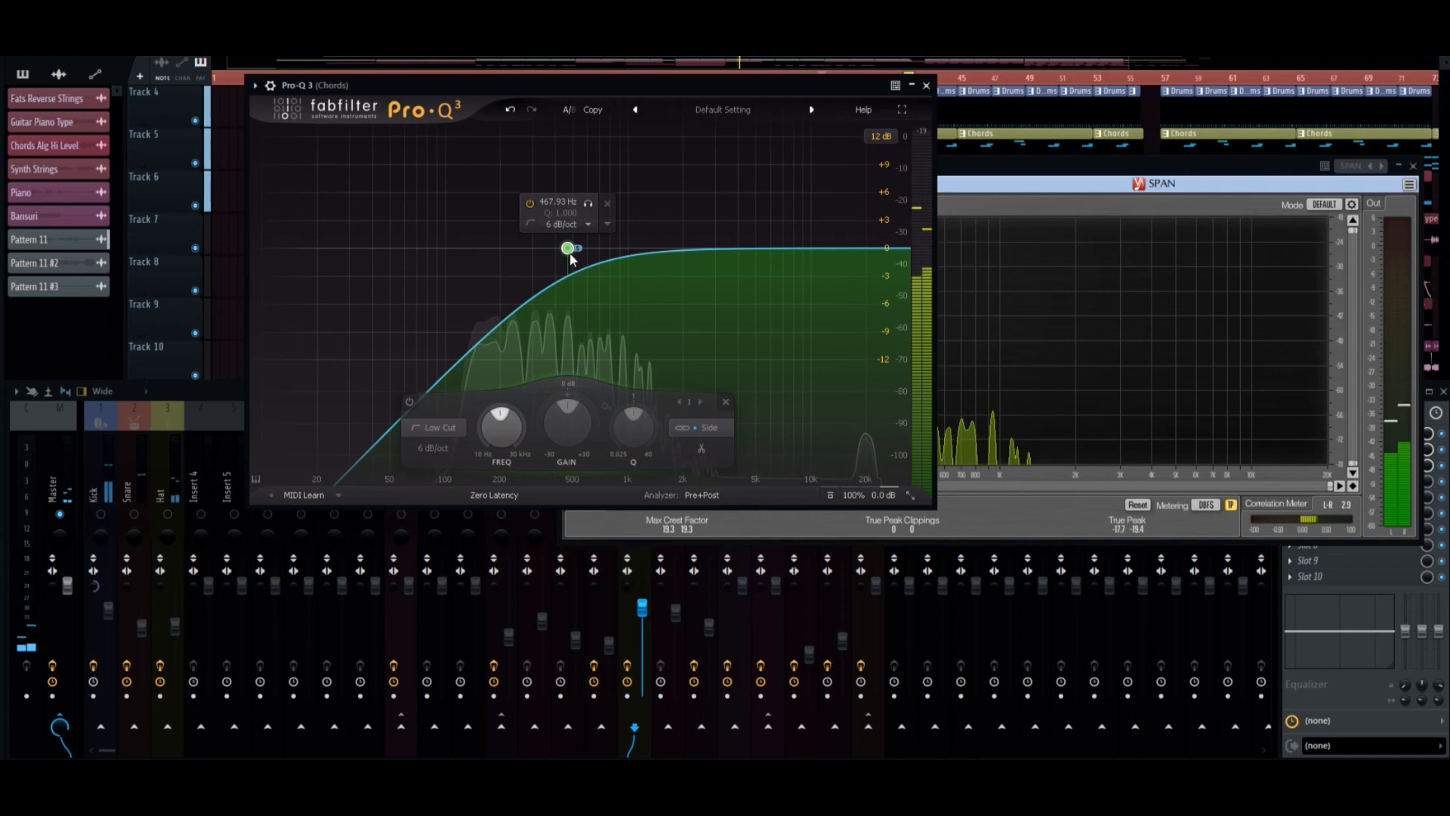
{"action": "left_click_drag", "start_coordinate": [568, 252], "coordinate": [602, 249]}
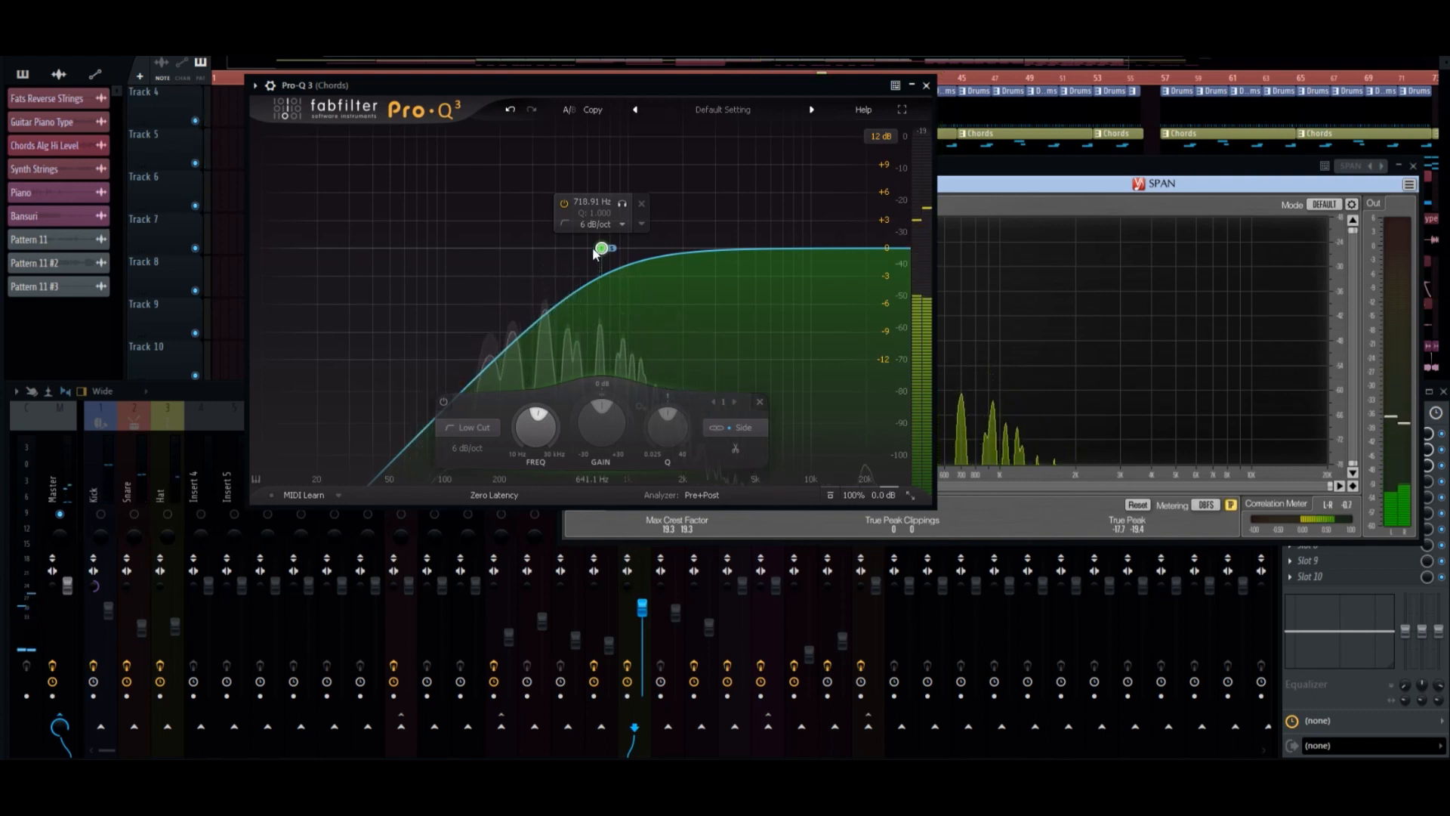
Close the Chords track's Pro-Q 3 window and delete SPAN from its effect slots.
{"action": "left_click", "coordinate": [928, 86]}
{"action": "left_click_drag", "start_coordinate": [1075, 166], "coordinate": [745, 147]}
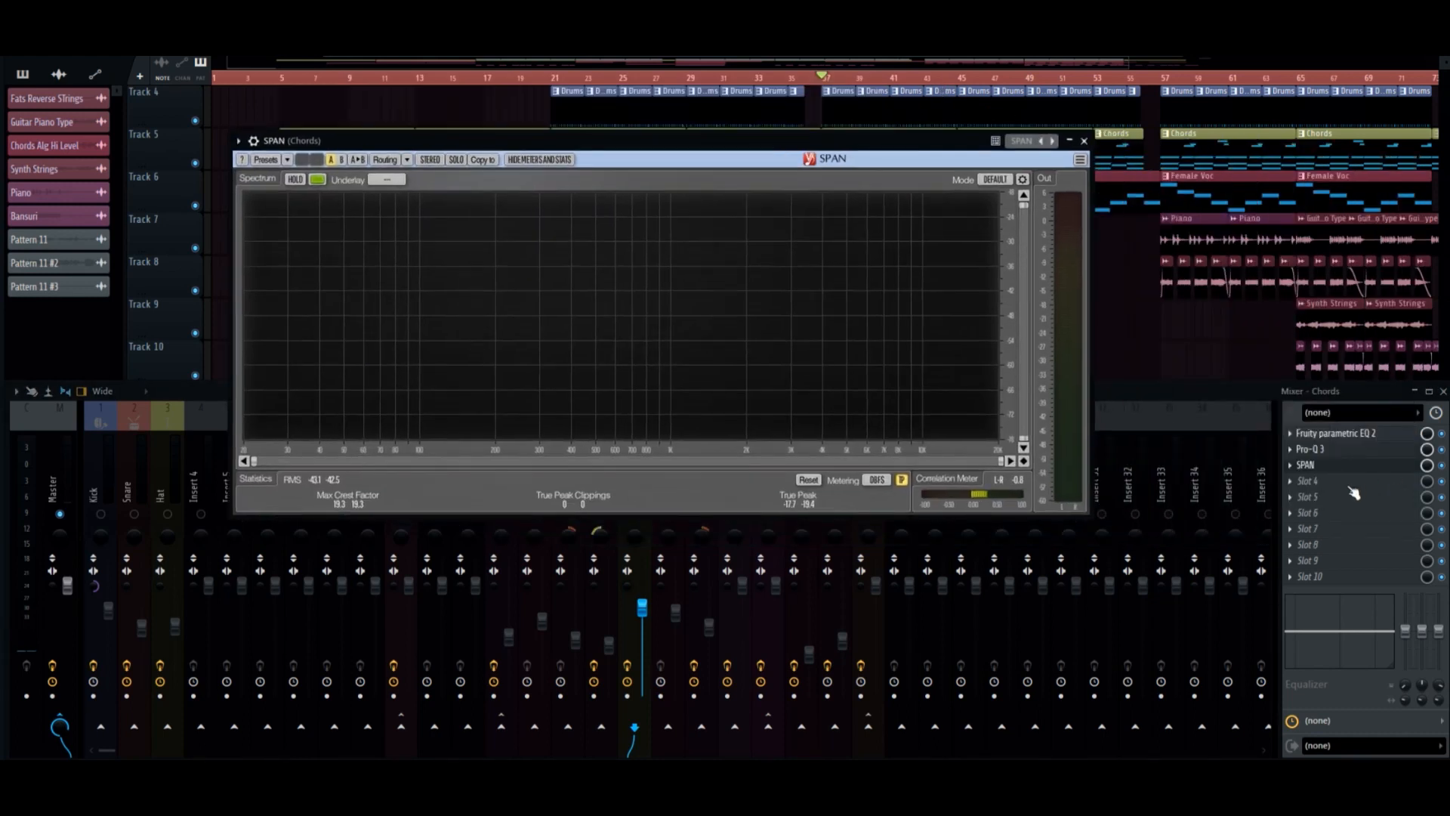
{"action": "left_click", "coordinate": [1290, 466]}
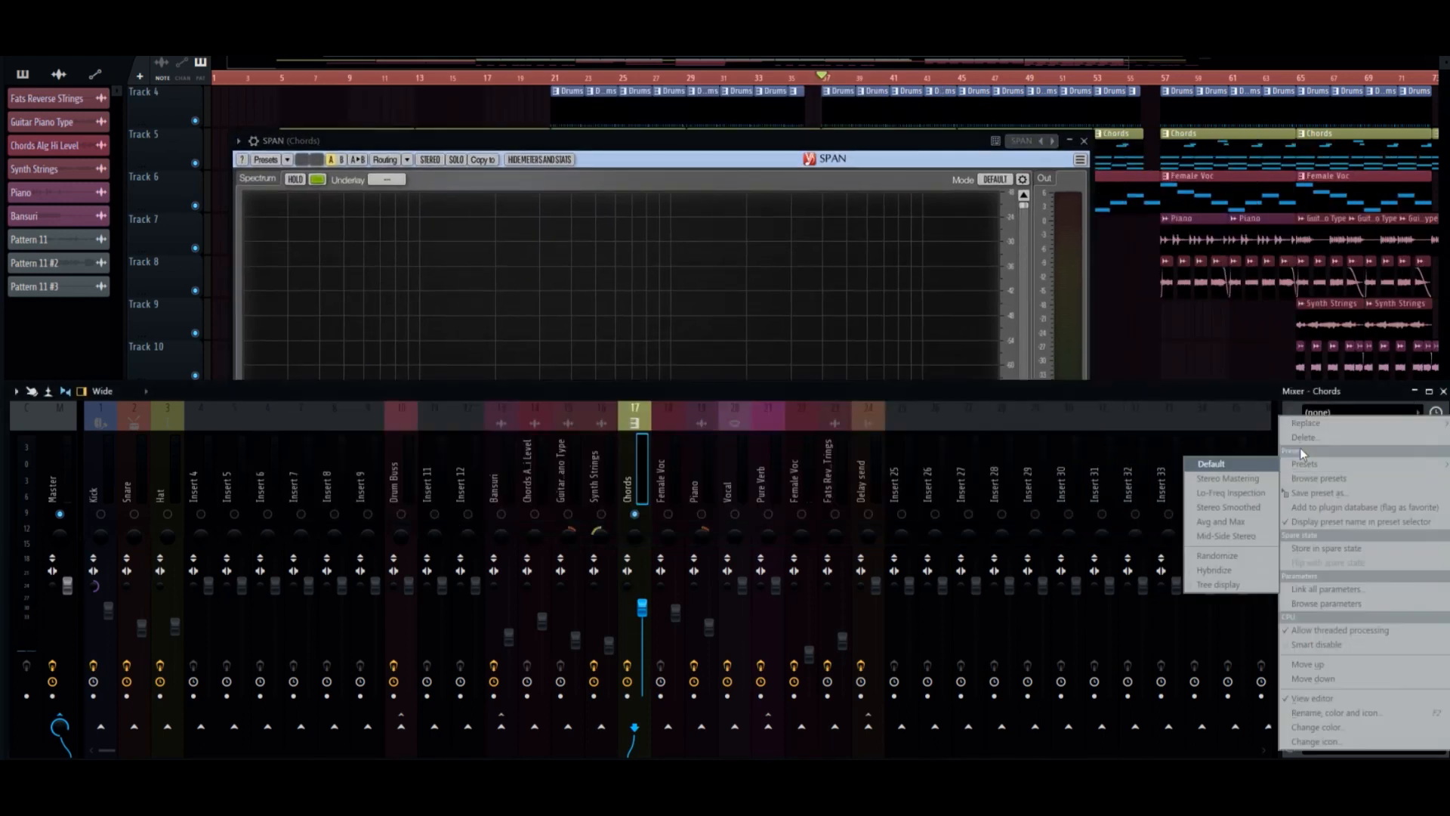
{"action": "left_click", "coordinate": [1302, 438]}
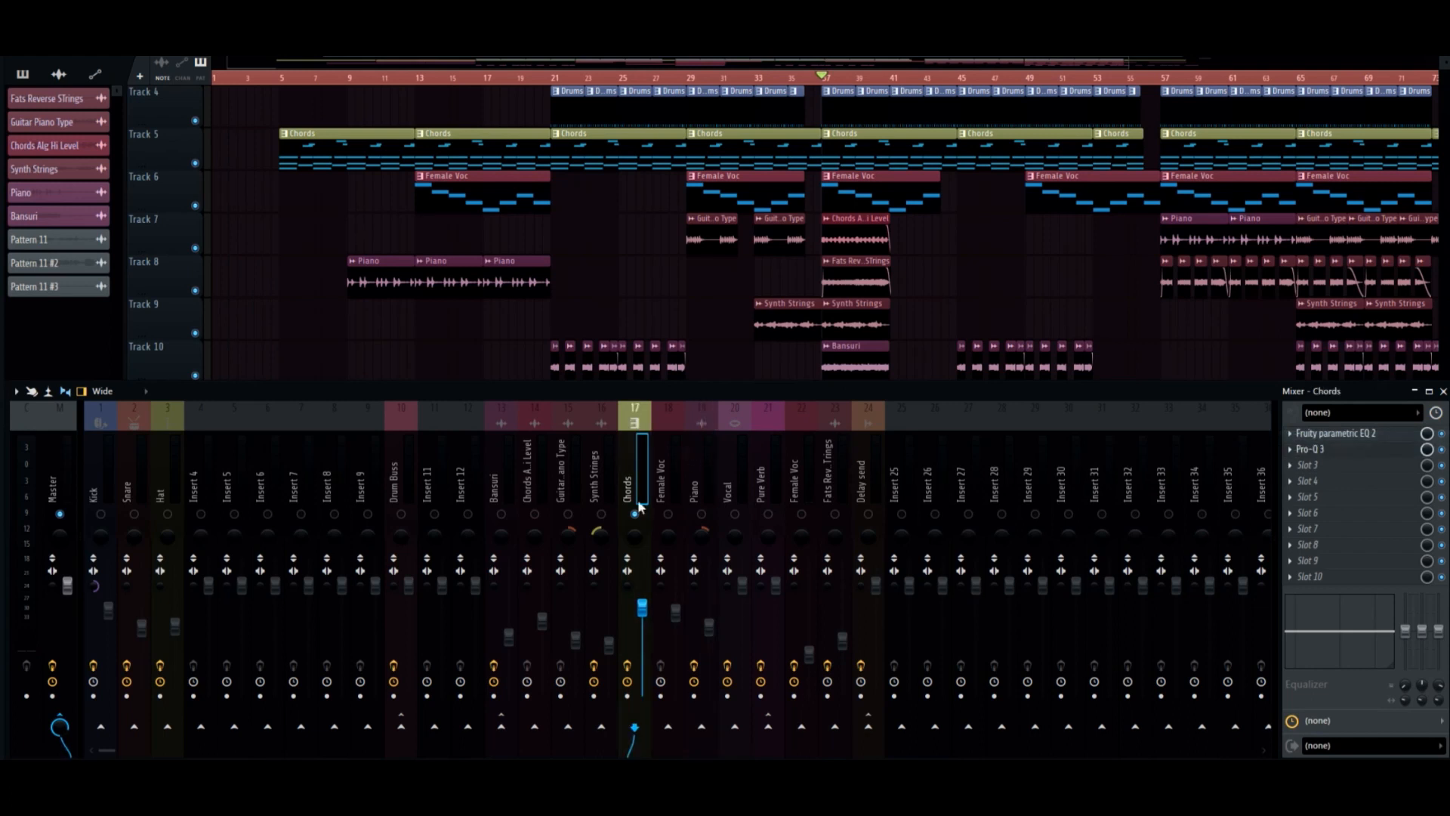
Restore playback of all mixer tracks and add SPAN to the Master track after Pro-L 2.
{"action": "left_click", "coordinate": [595, 472]}
{"action": "left_click", "coordinate": [100, 468]}
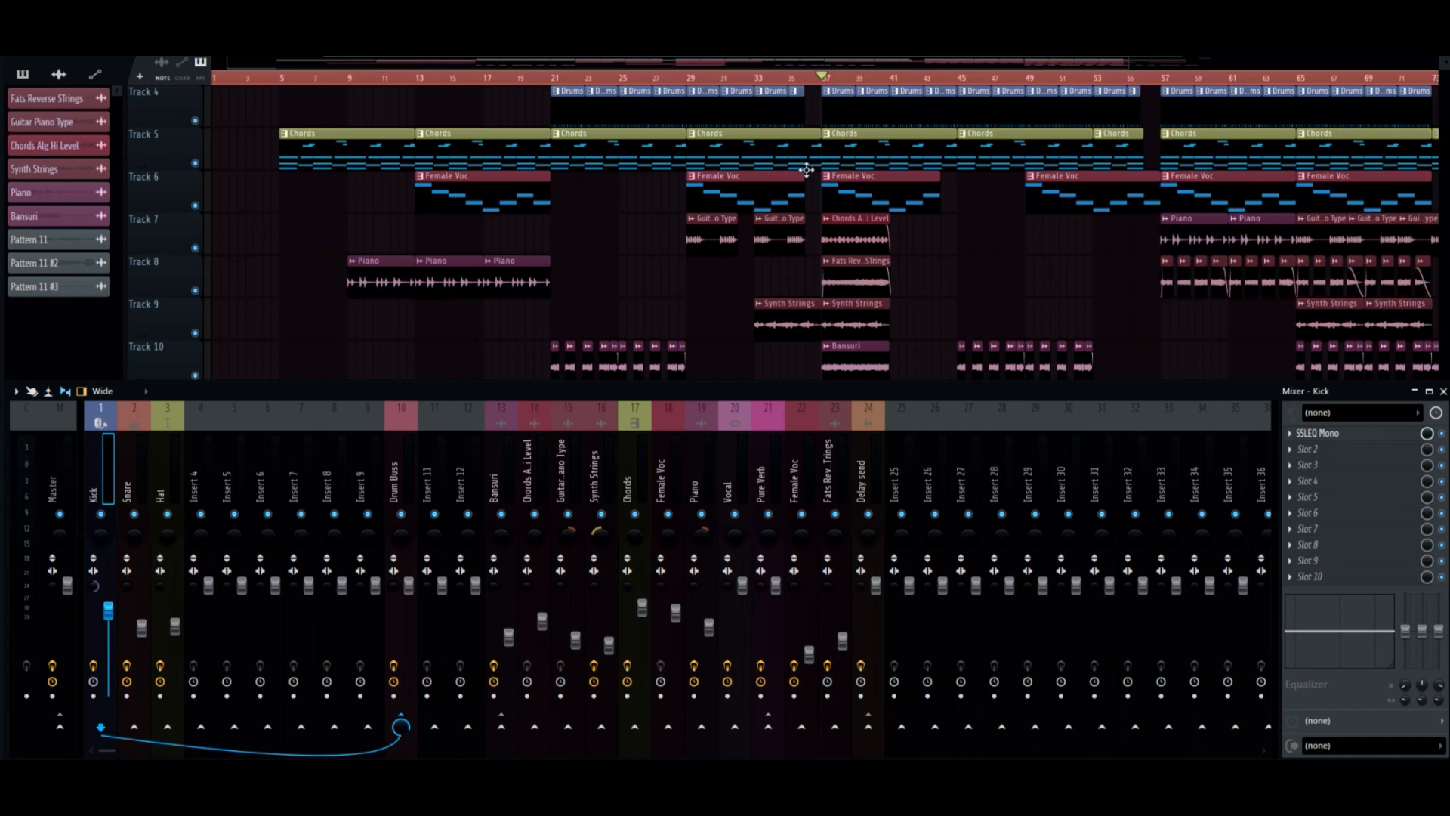
{"action": "left_click", "coordinate": [67, 474]}
{"action": "left_click", "coordinate": [1341, 528]}
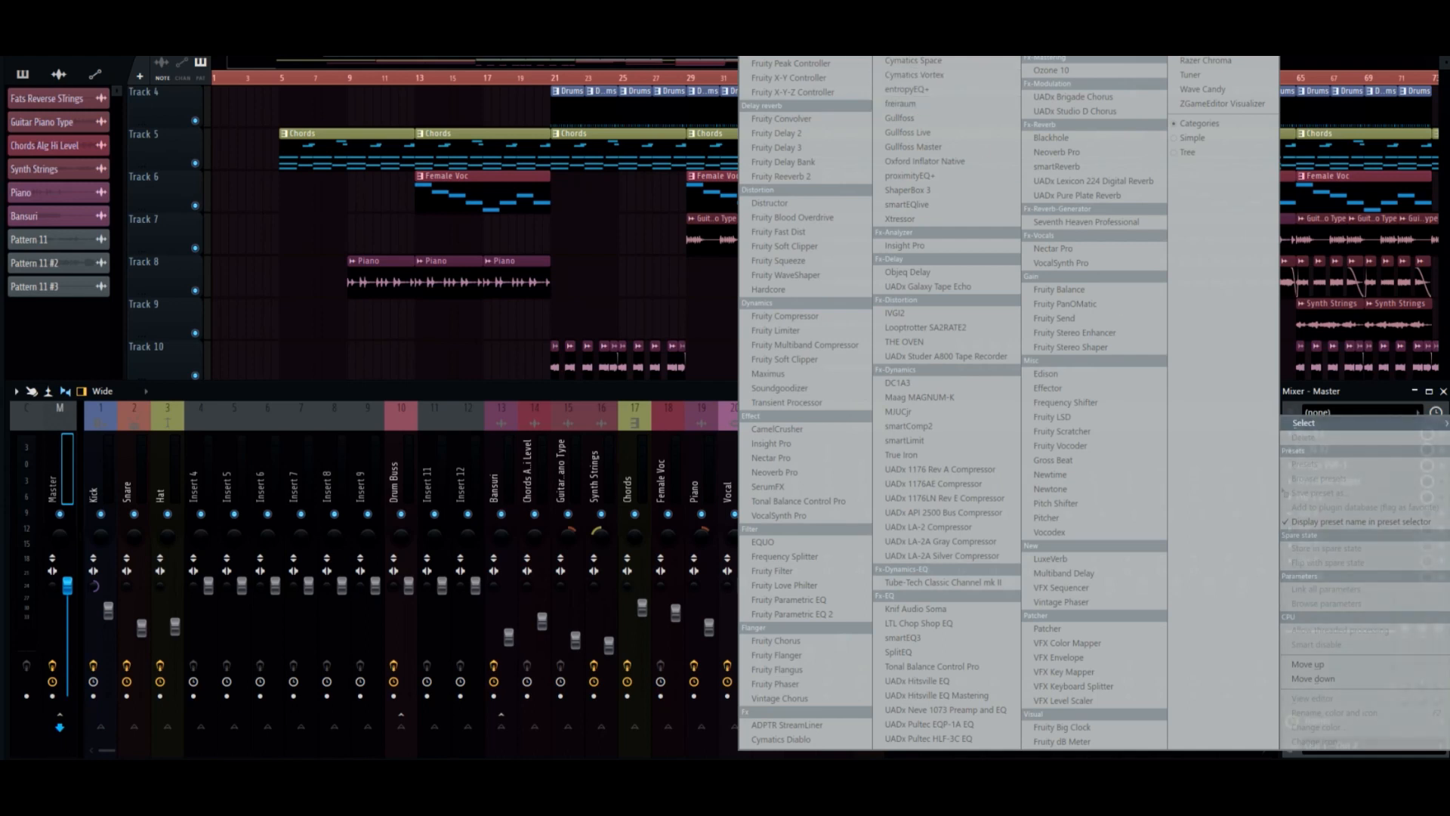
{"action": "left_click", "coordinate": [947, 104]}
{"action": "type", "text": "span"}
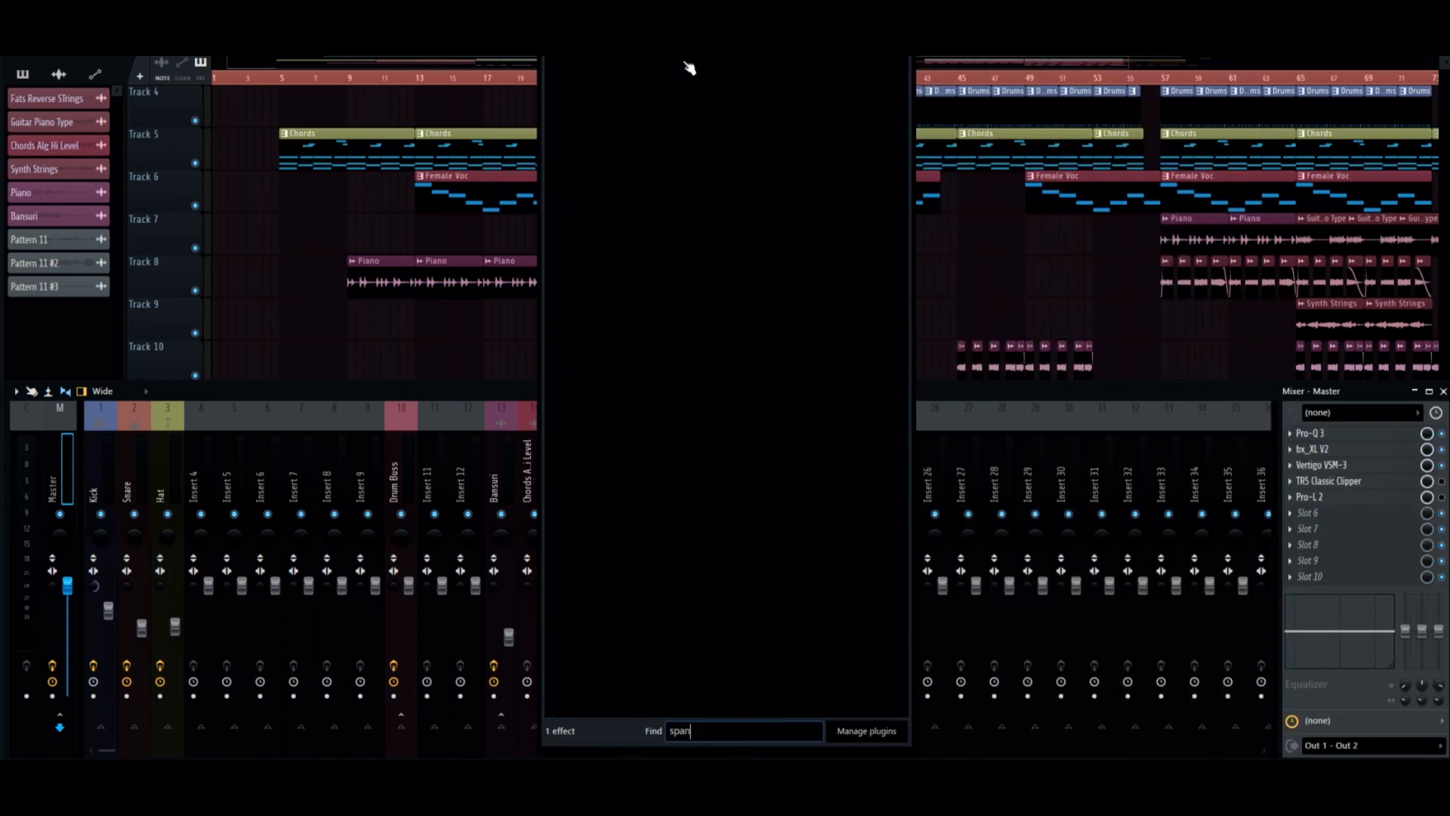
{"action": "key", "text": "Return"}
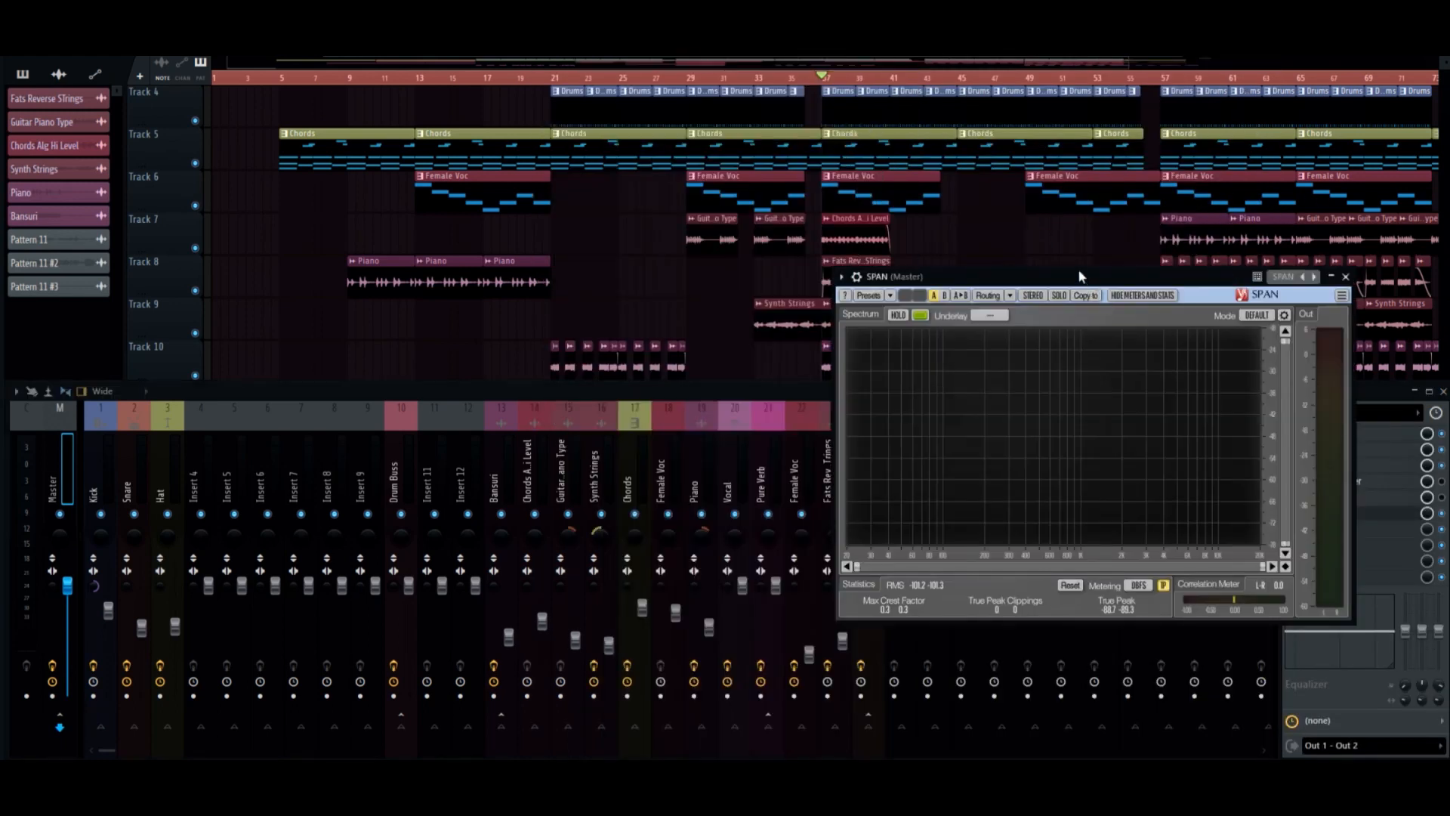
Play the full mix and examine the Master's spectrum and stereo correlation in SPAN.
{"action": "left_click_drag", "start_coordinate": [1080, 277], "coordinate": [989, 316]}
{"action": "key", "text": "space"}
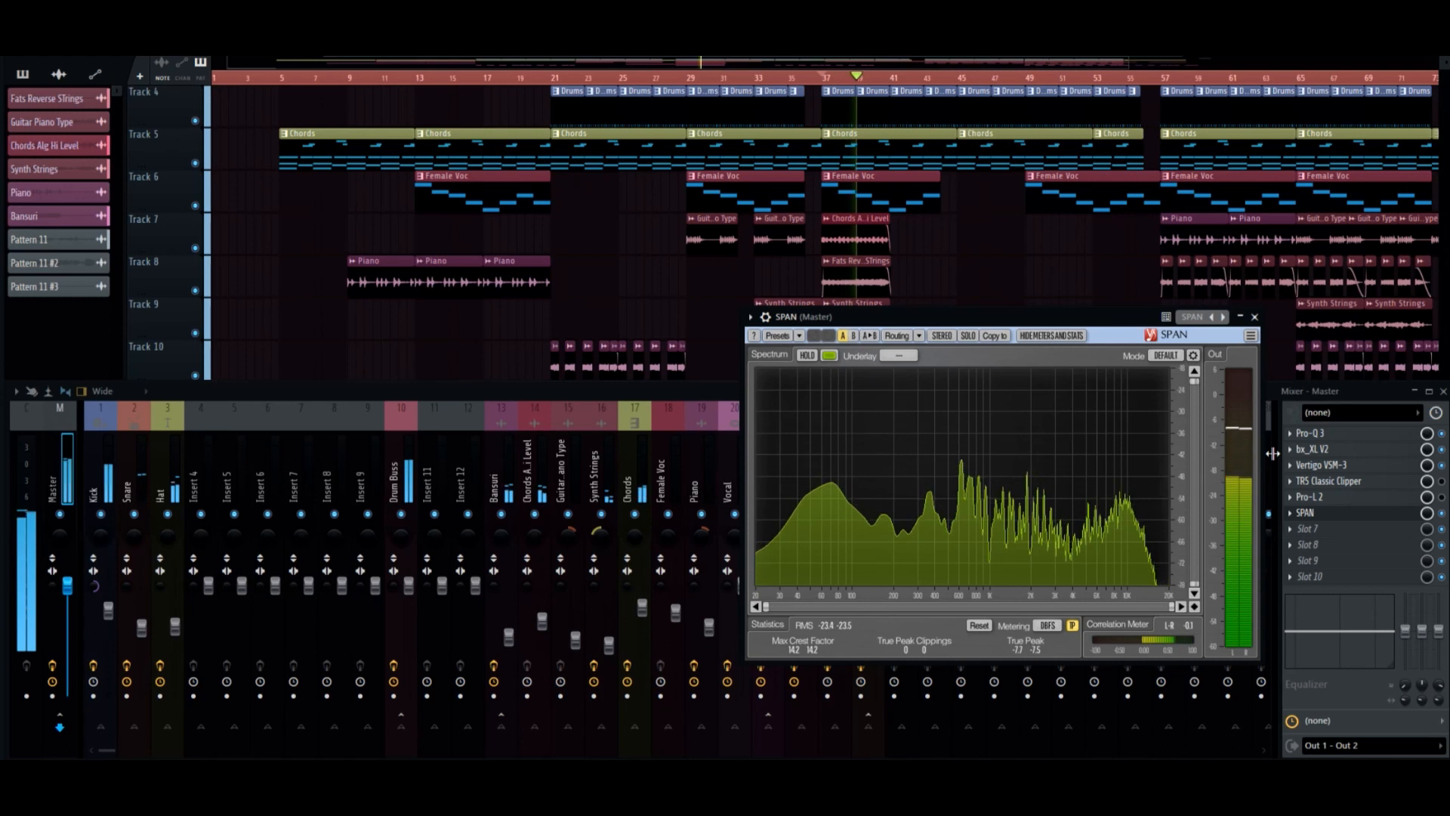
{"action": "key", "text": "space"}
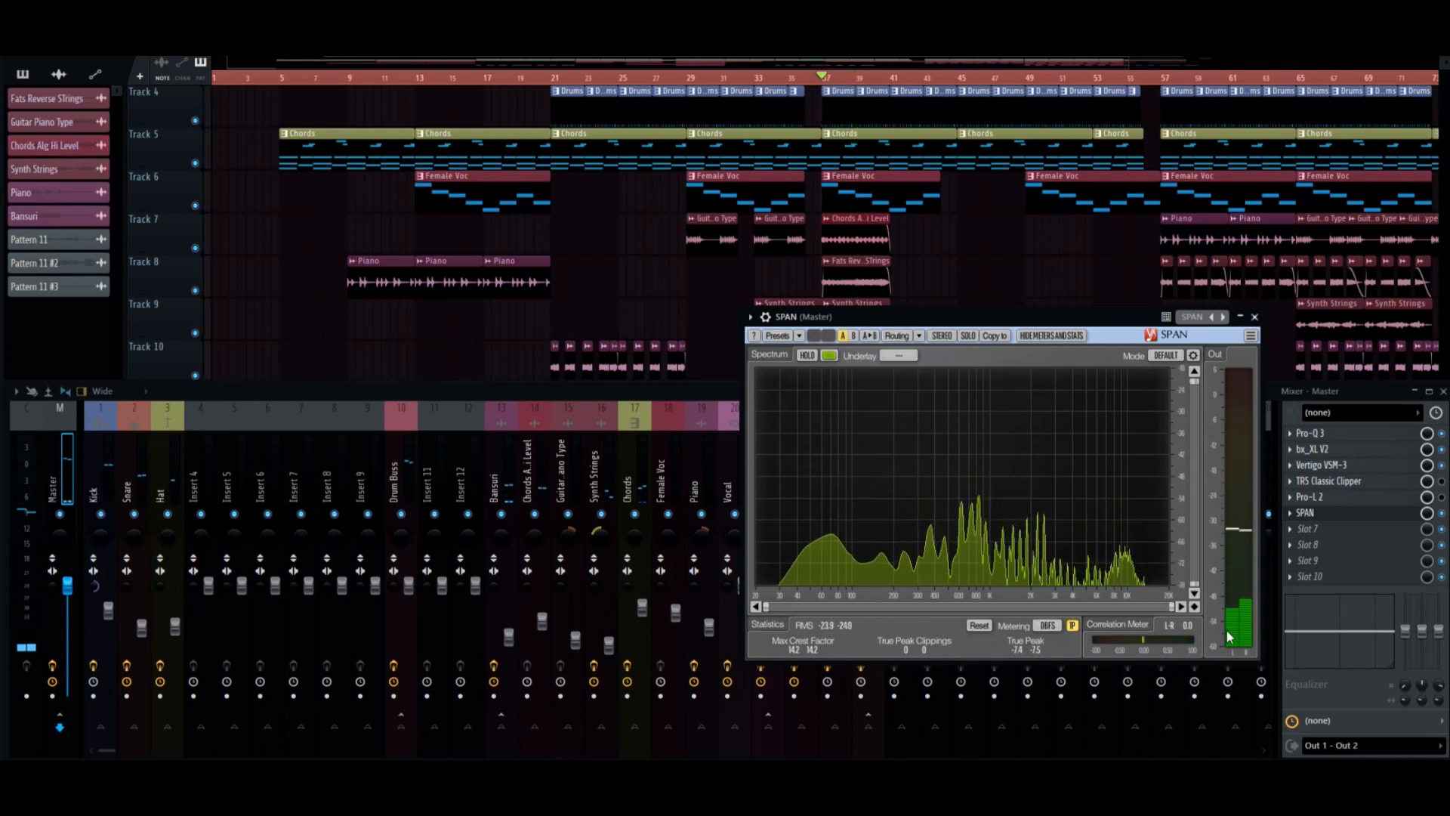
Toggle bx_XL V2 on the Master and replay the mix to compare the stereo correlation in SPAN.
{"action": "left_click", "coordinate": [1441, 450]}
{"action": "key", "text": "space"}
{"action": "left_click_drag", "start_coordinate": [1075, 318], "coordinate": [1074, 268]}
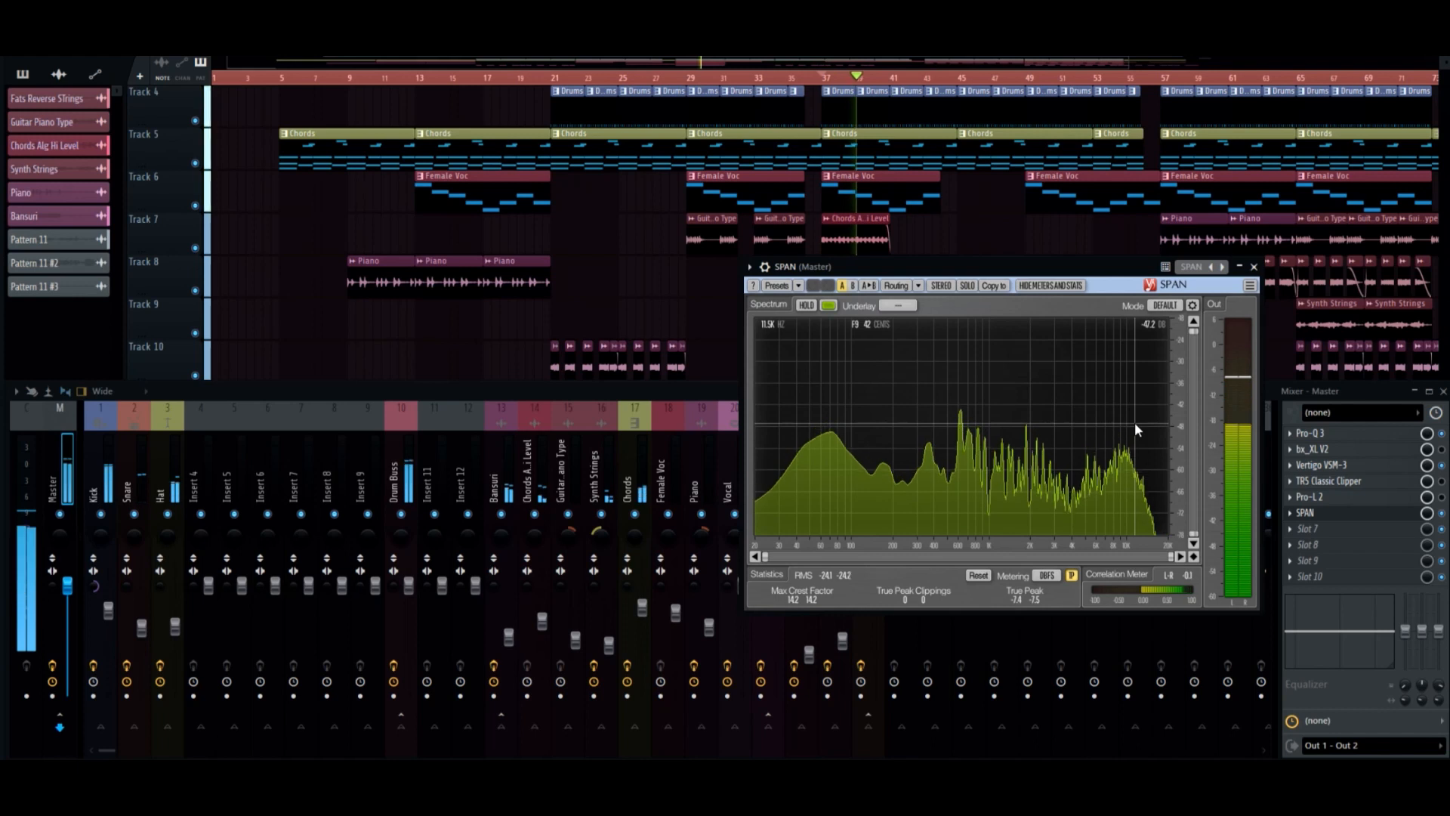
{"action": "key", "text": "space"}
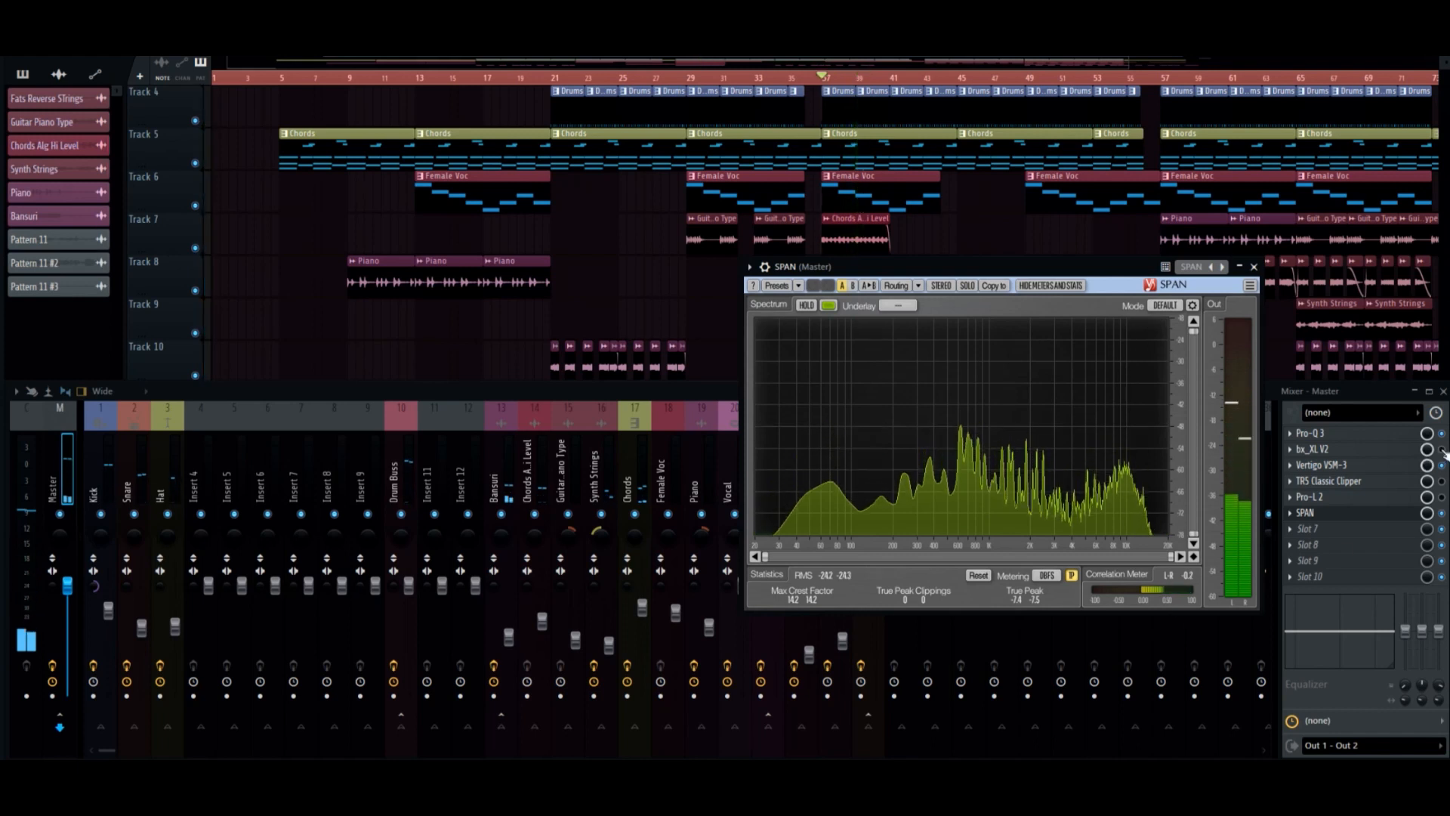
Open bx_XL V2 on the Master and examine its side width gain during playback alongside SPAN.
{"action": "left_click", "coordinate": [1318, 449]}
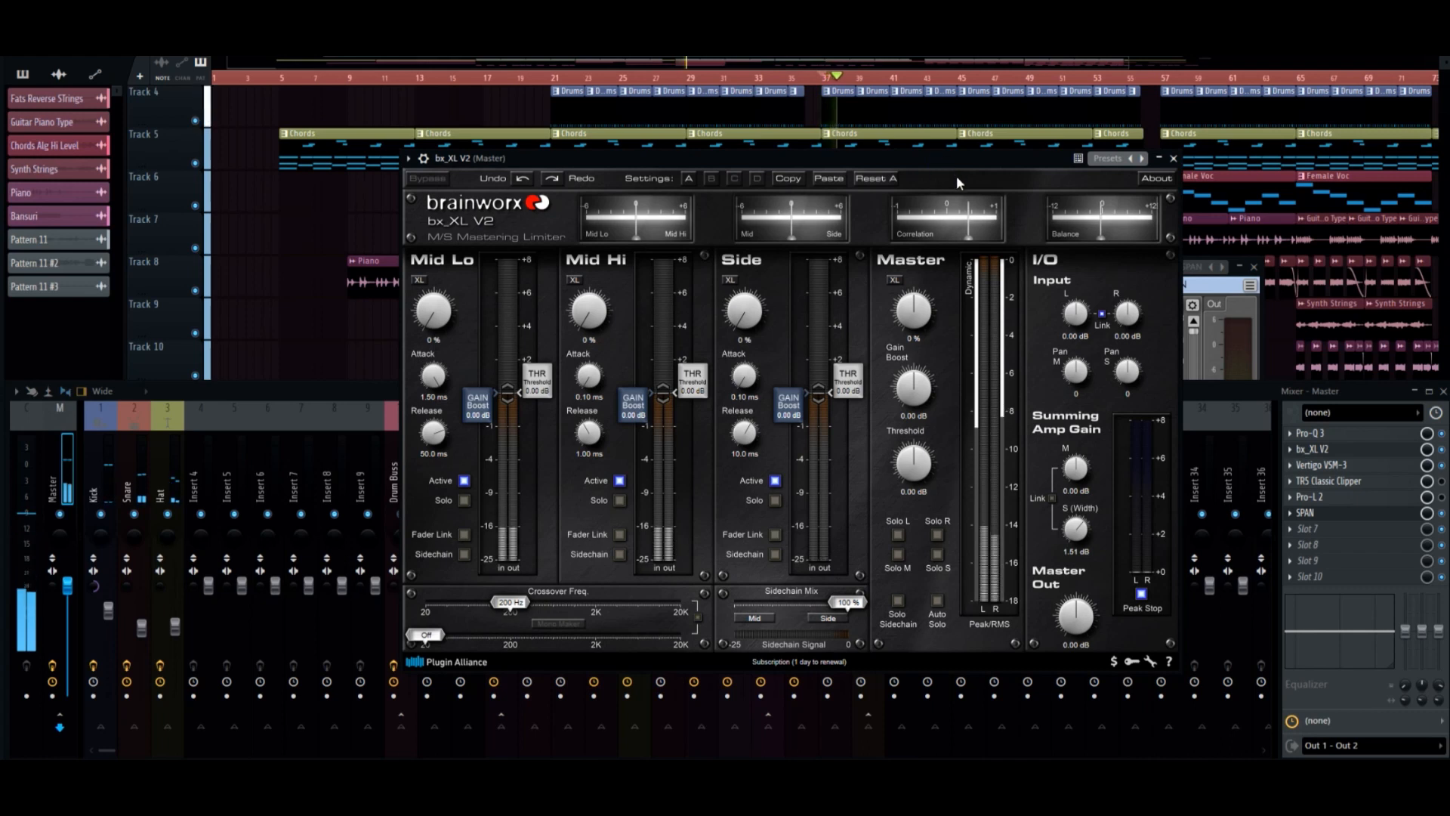
{"action": "left_click_drag", "start_coordinate": [909, 160], "coordinate": [751, 144]}
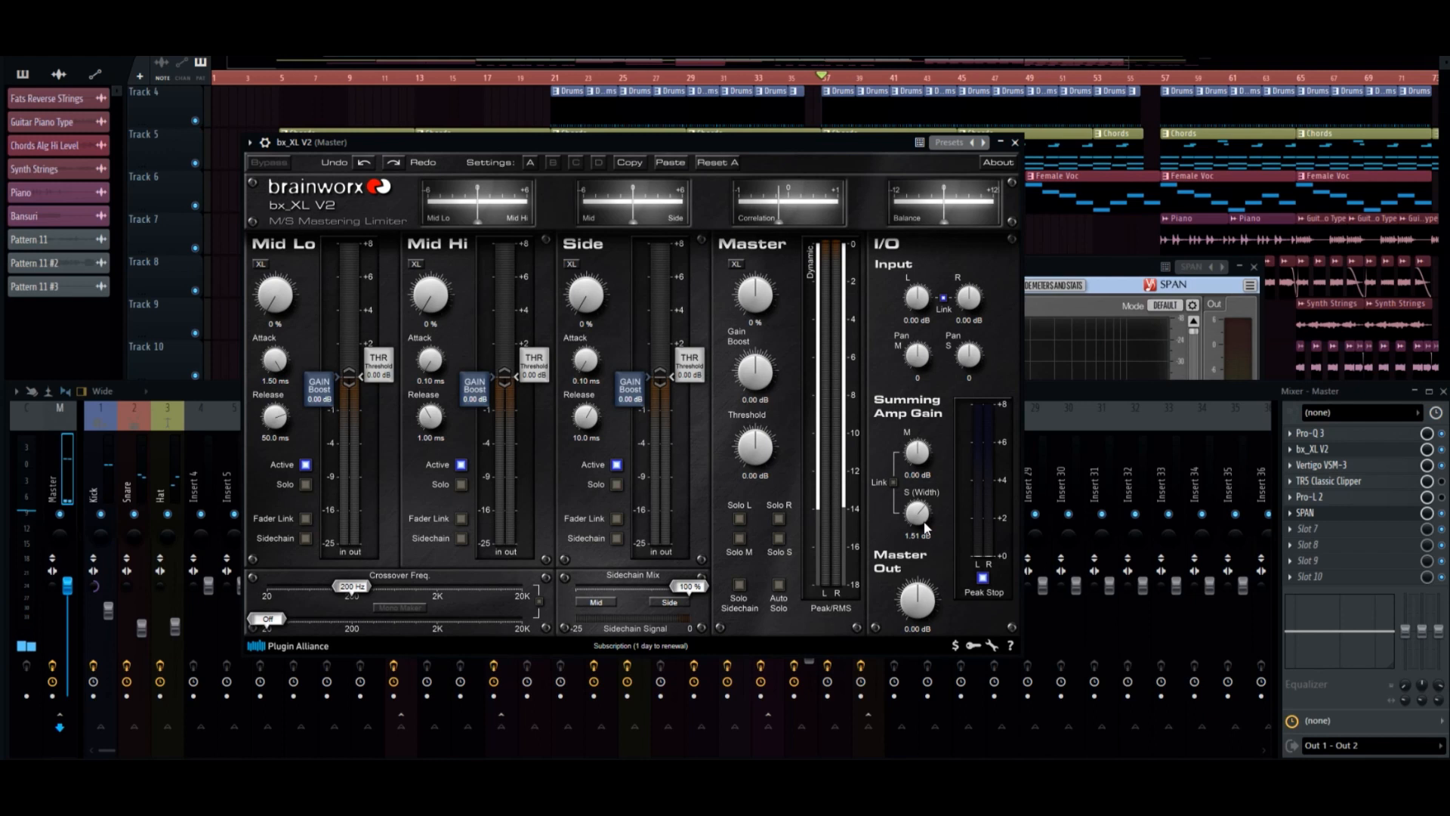
{"action": "left_click", "coordinate": [1072, 291]}
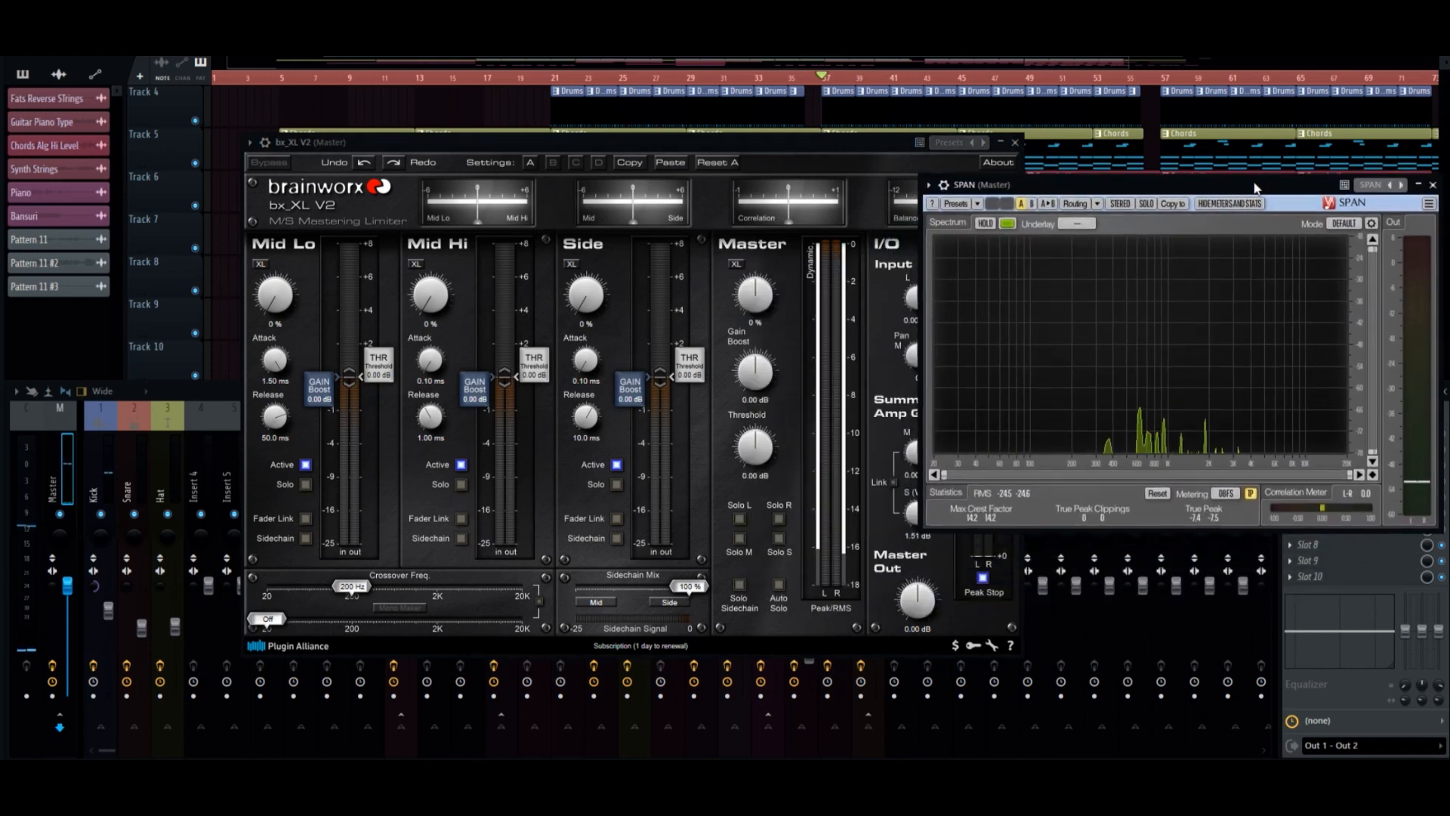
Delete SPAN from the Master track and close the bx_XL V2 window.
{"action": "left_click", "coordinate": [1435, 184]}
{"action": "left_click", "coordinate": [1294, 512]}
{"action": "left_click", "coordinate": [1302, 437]}
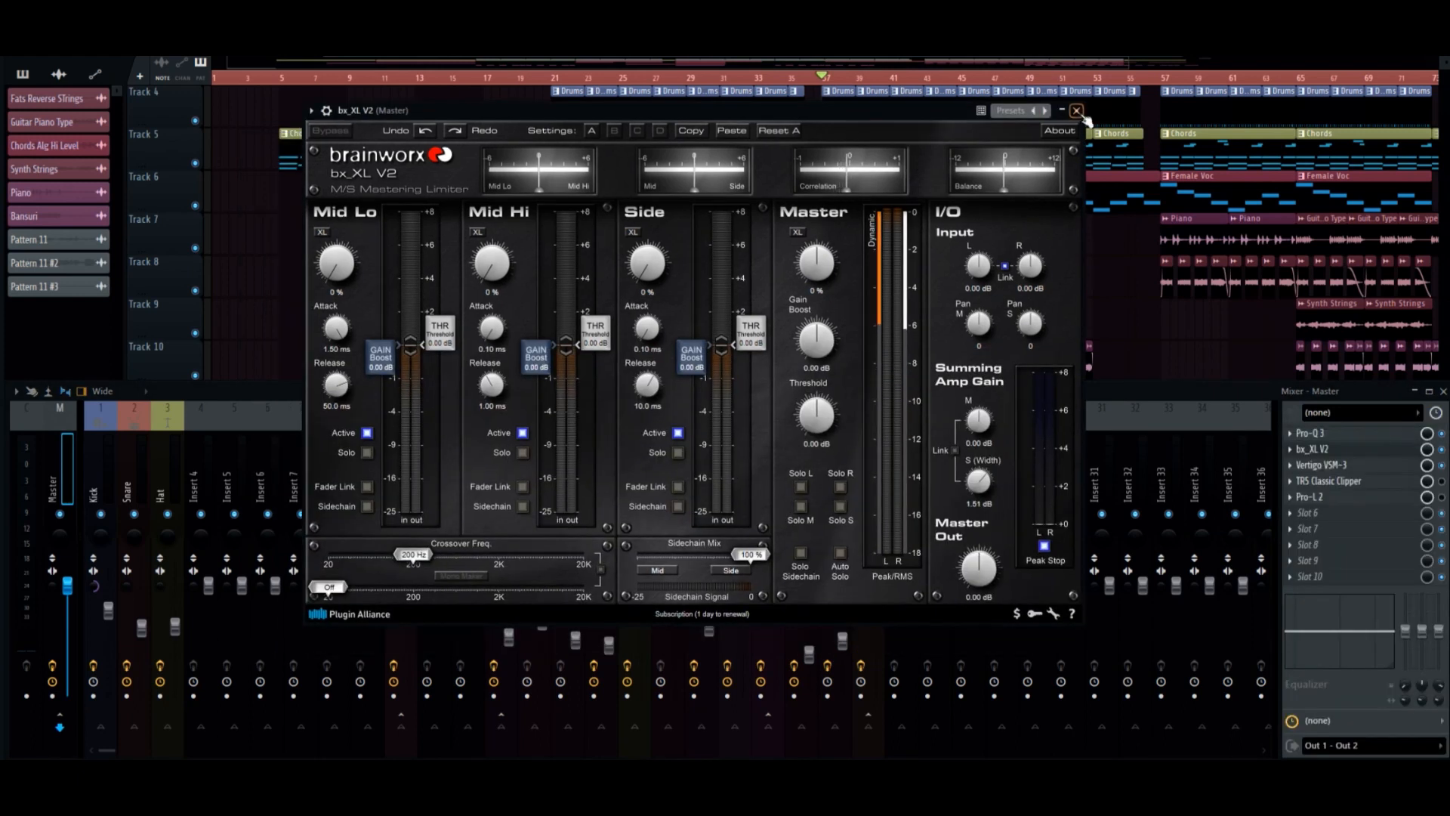
{"action": "left_click", "coordinate": [1087, 119]}
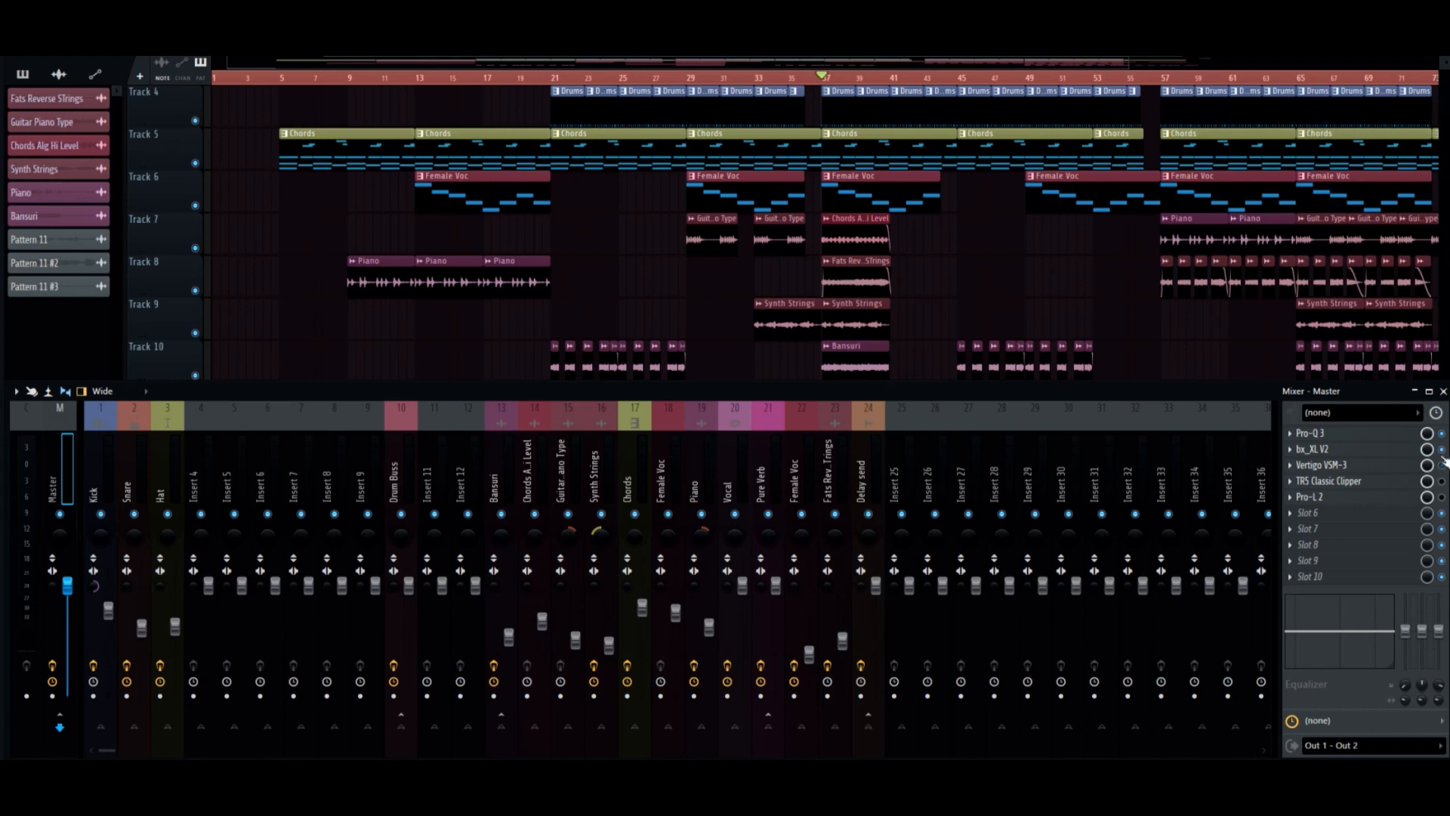
Open Pro-Q 3 on the Master, inspect its existing low cut bands, and reload the Default Setting preset.
{"action": "left_click", "coordinate": [1337, 436]}
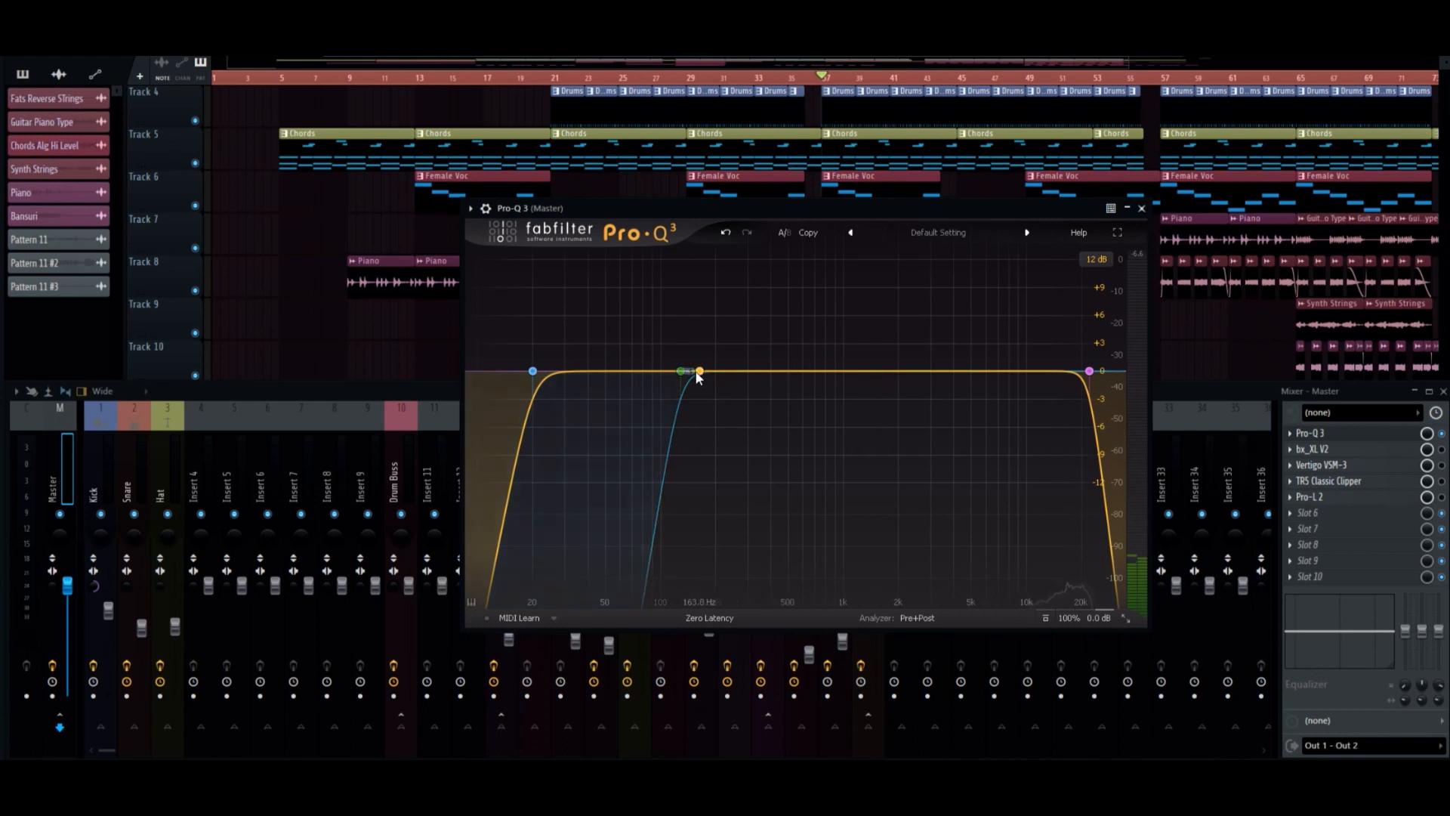
{"action": "mouse_move", "coordinate": [682, 374]}
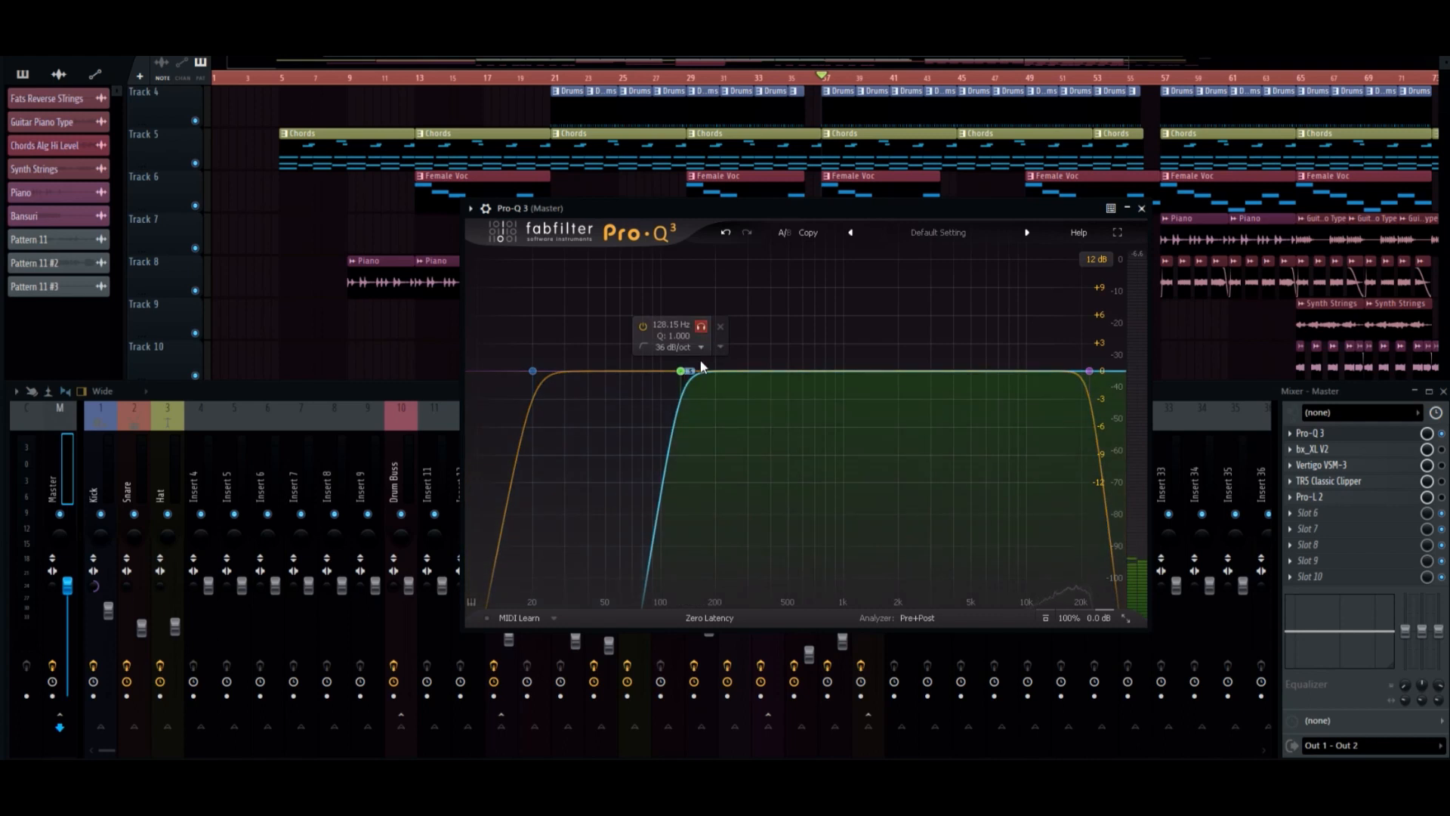
{"action": "mouse_move", "coordinate": [524, 374]}
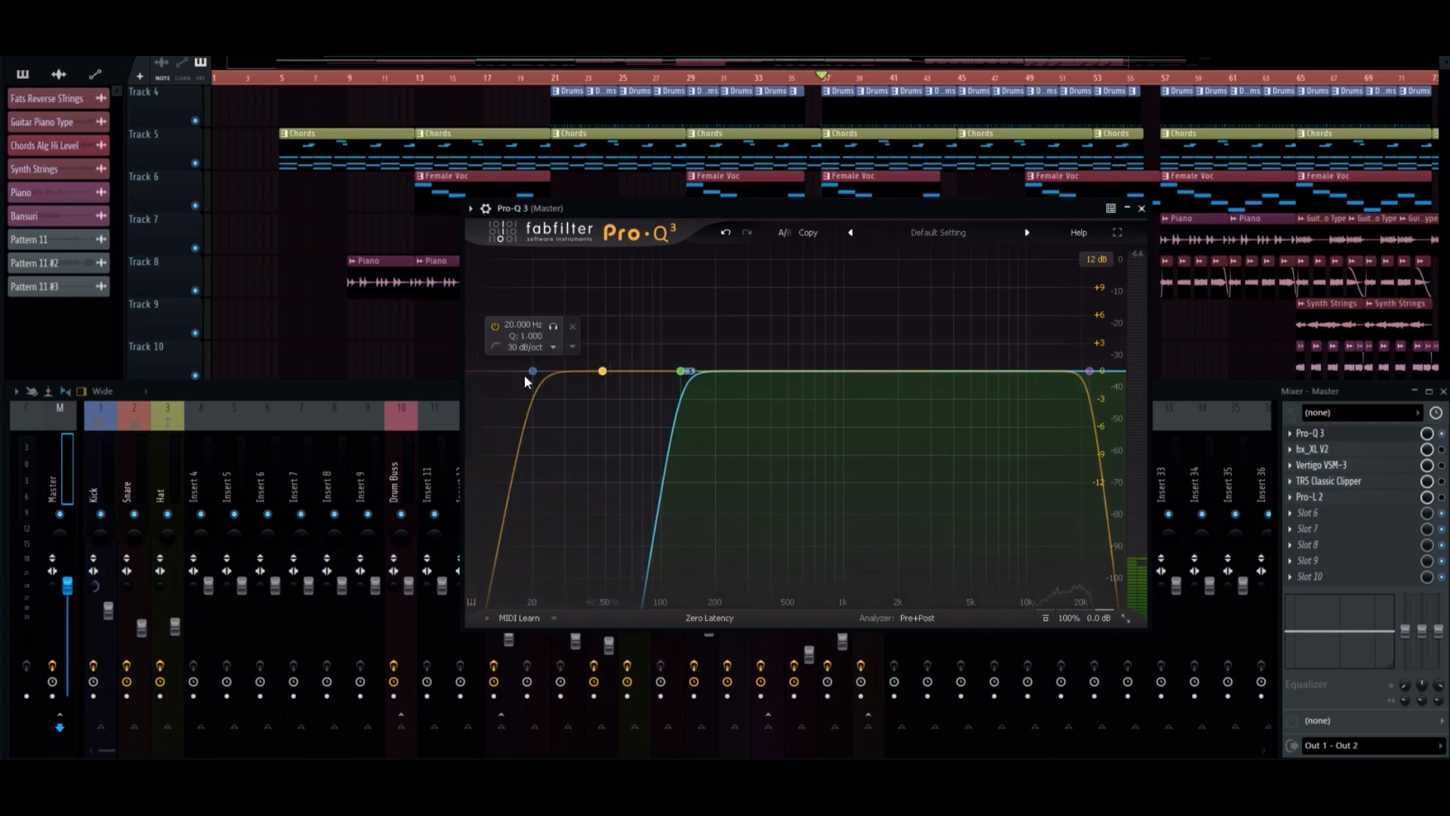
{"action": "left_click", "coordinate": [976, 231]}
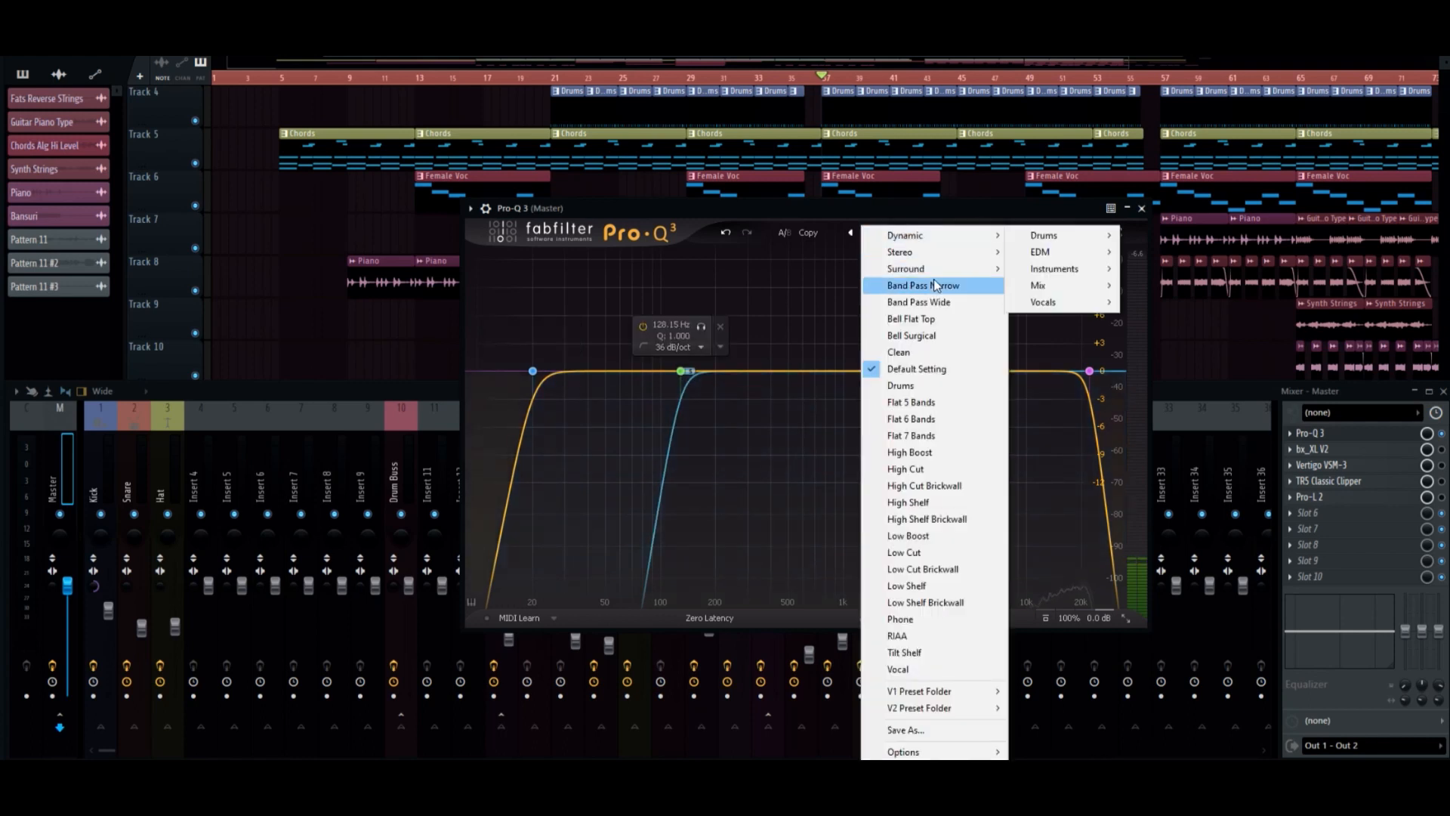
{"action": "left_click", "coordinate": [926, 368]}
Add a 36 dB/oct low cut band at about 17 Hz in the Master's Pro-Q 3 and restrict it to Side.
{"action": "left_click", "coordinate": [484, 372]}
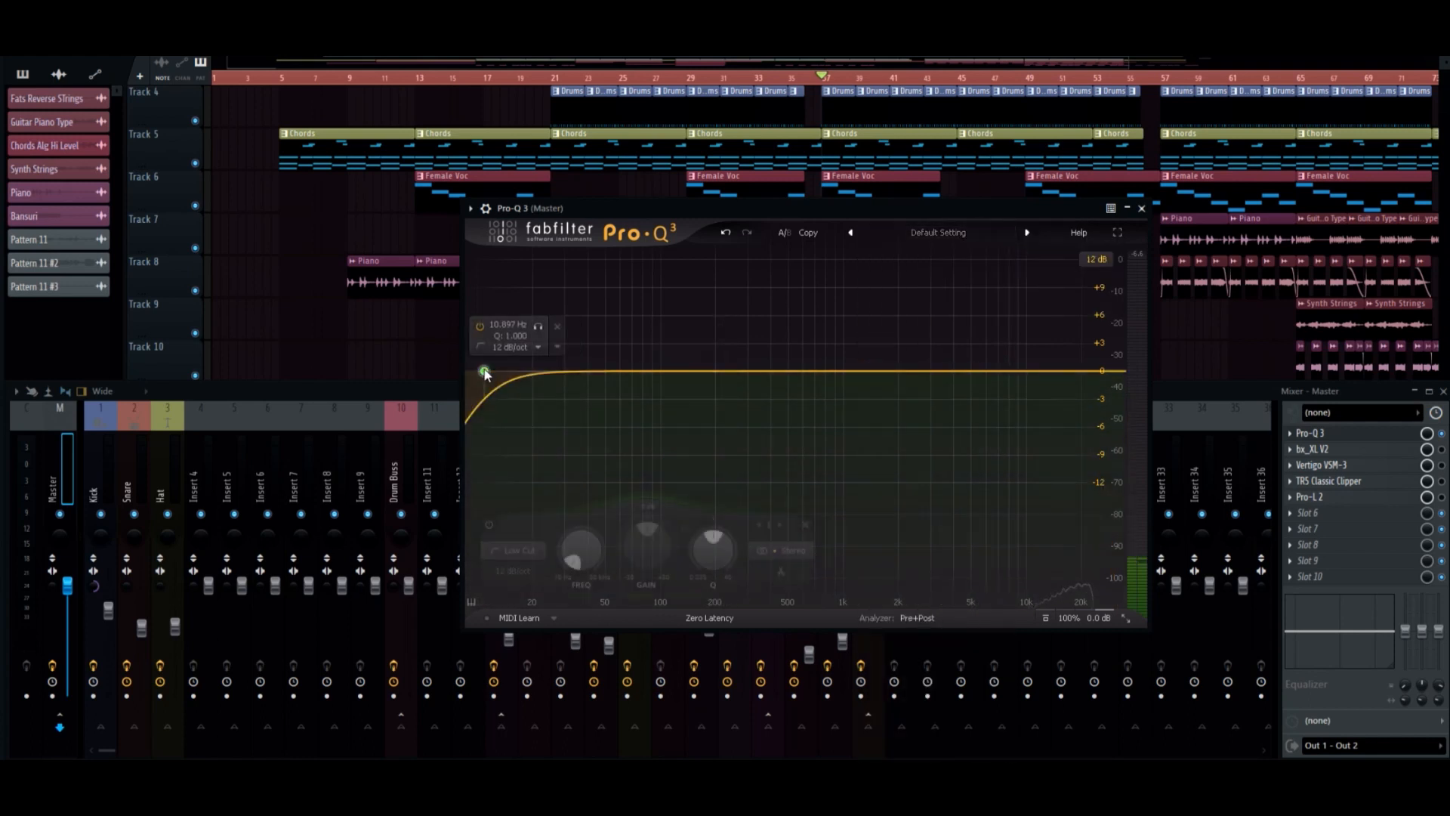
{"action": "left_click_drag", "start_coordinate": [484, 371], "coordinate": [519, 370]}
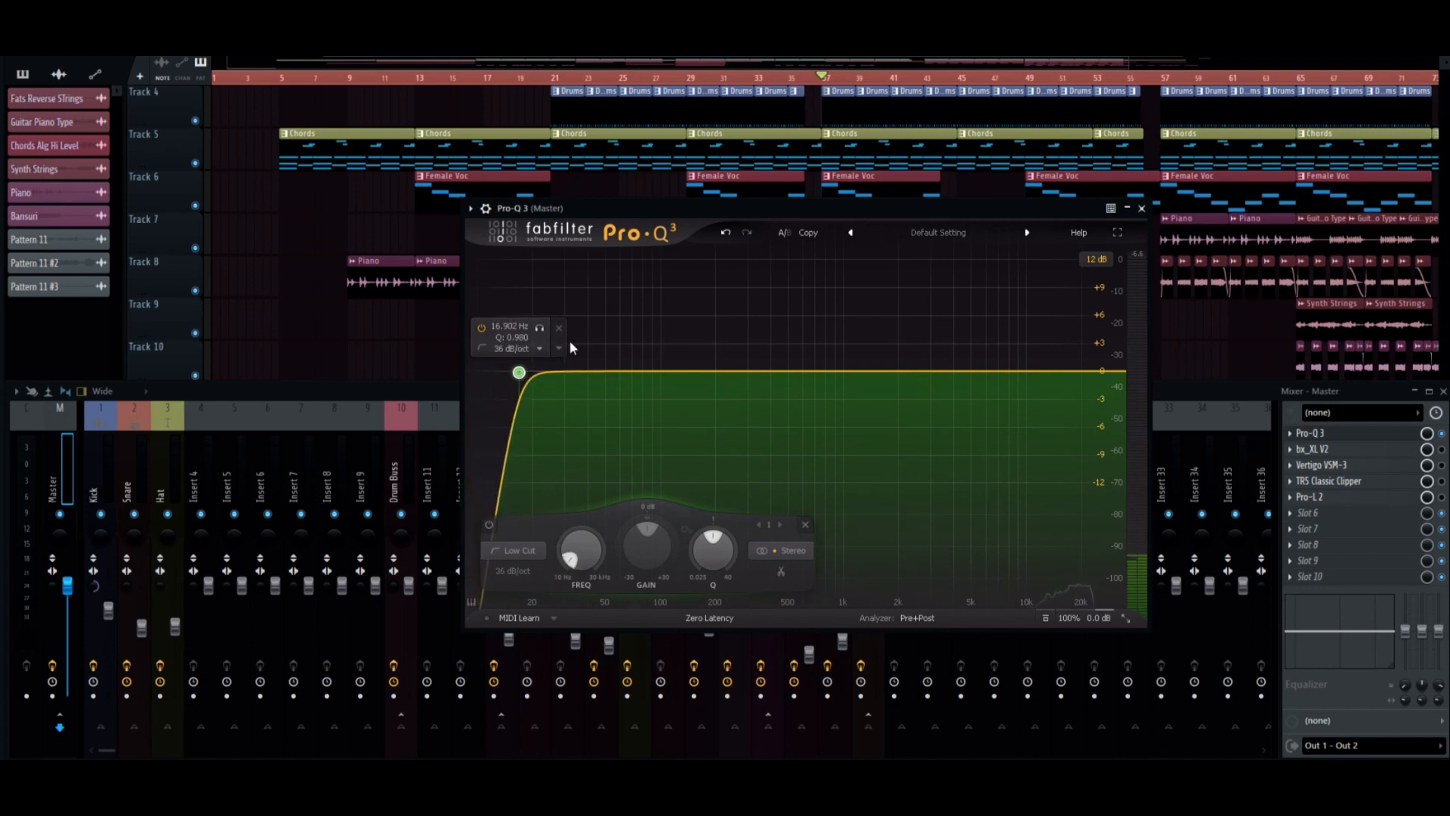
{"action": "left_click", "coordinate": [788, 532]}
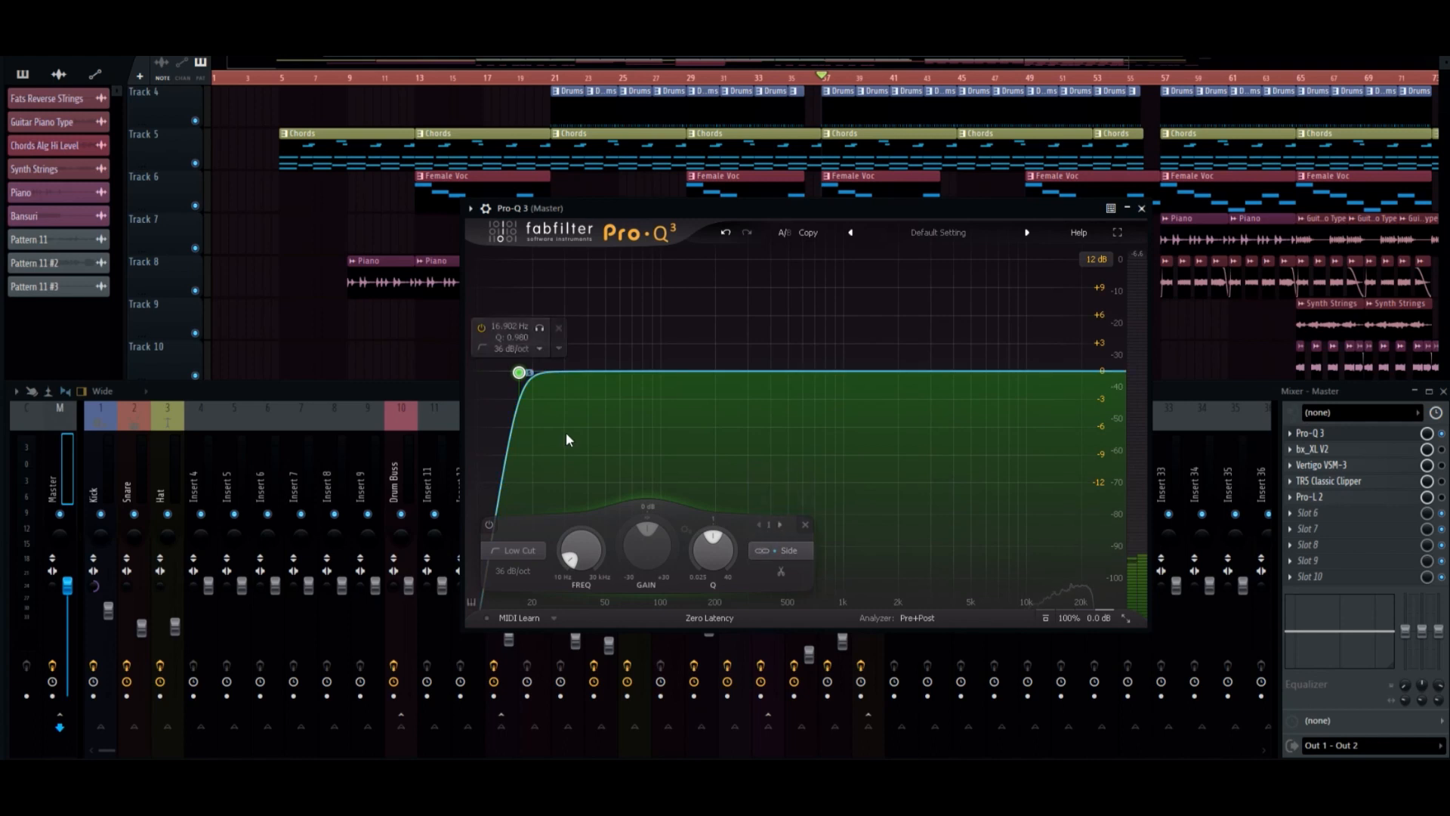
Audition the Master's side low cut in solo while sweeping it to about 200 Hz, and set its slope to 12 dB/oct.
{"action": "left_click", "coordinate": [540, 327]}
{"action": "left_click_drag", "start_coordinate": [542, 329], "coordinate": [738, 332]}
{"action": "scroll", "coordinate": [740, 330], "scroll_direction": "down", "scroll_amount": 1}
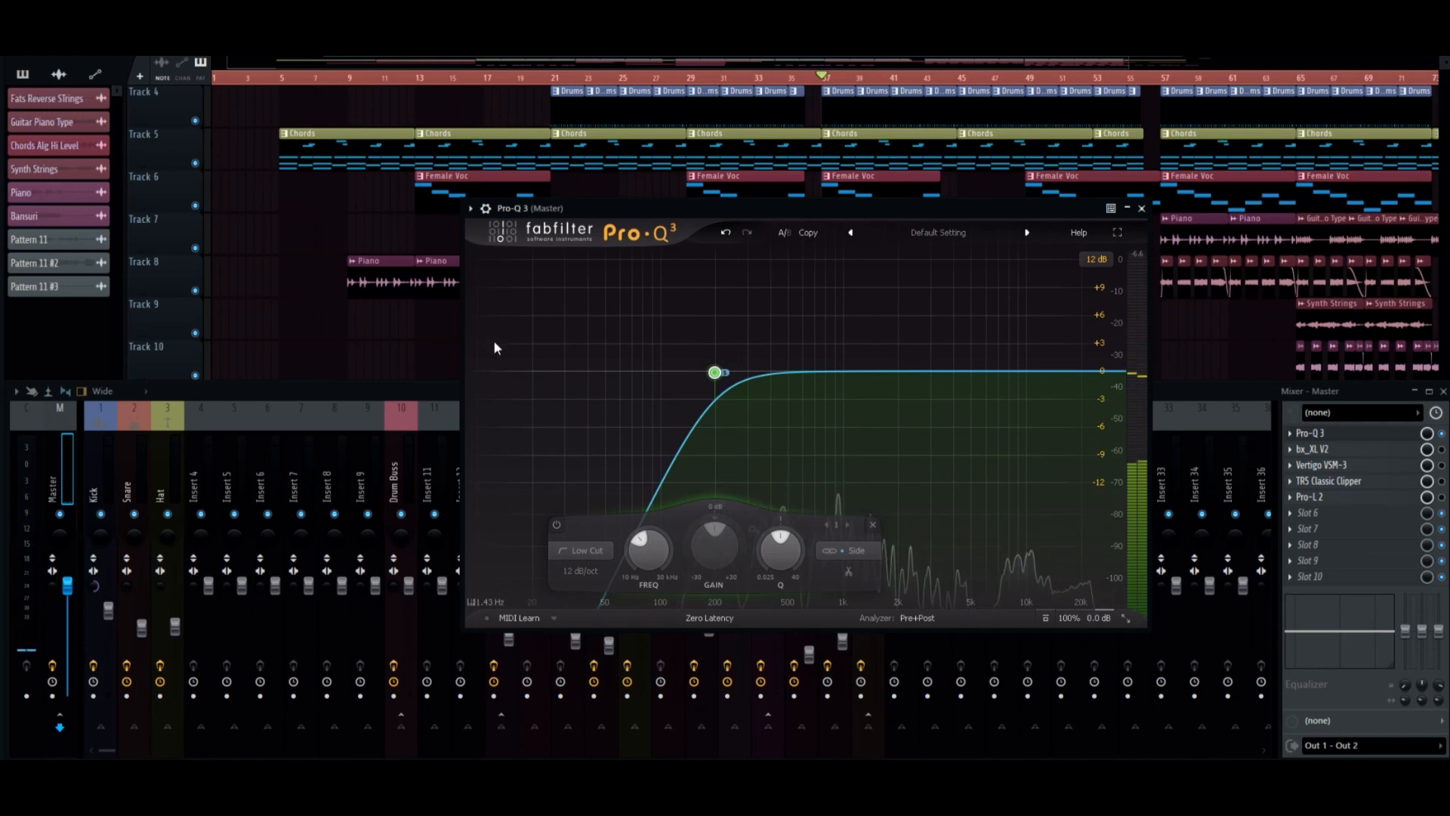
Try a second side low cut band at about 18 Hz with a 36 dB/oct slope, auditioned in solo, and remove it.
{"action": "double_click", "coordinate": [497, 370]}
{"action": "scroll", "coordinate": [499, 369], "scroll_direction": "down", "scroll_amount": 3}
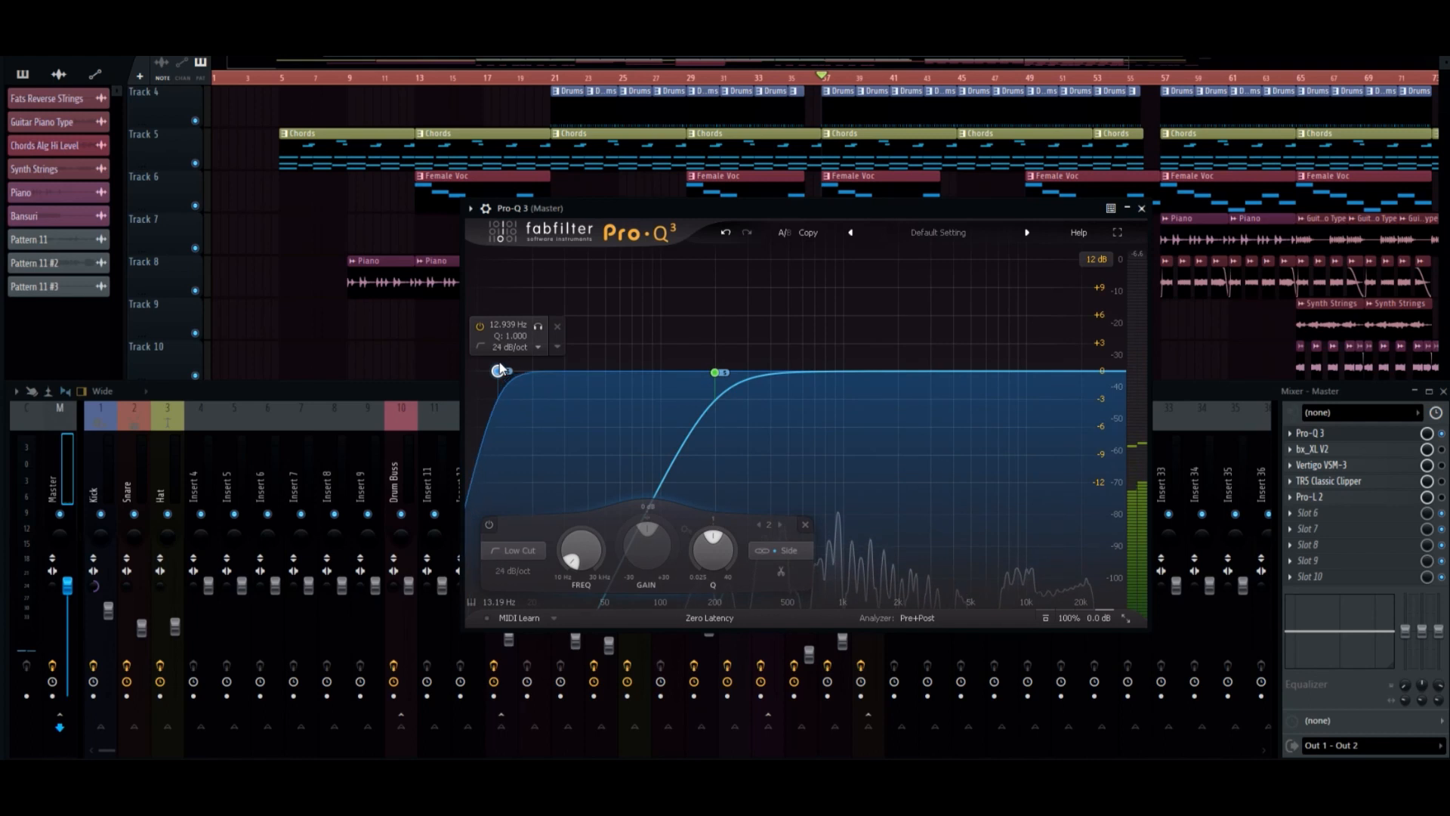
{"action": "left_click", "coordinate": [538, 327]}
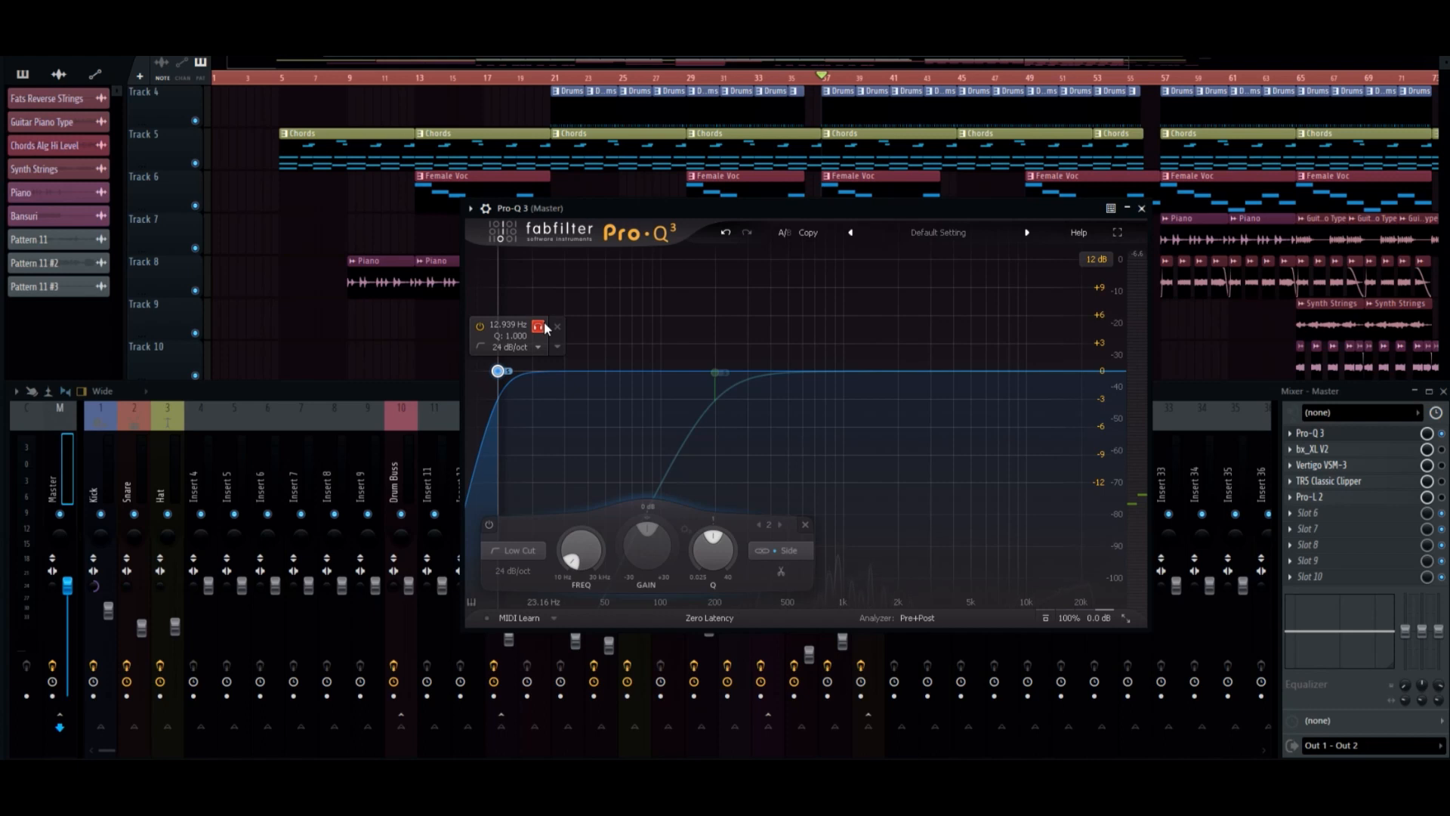
{"action": "left_click_drag", "start_coordinate": [544, 321], "coordinate": [564, 319]}
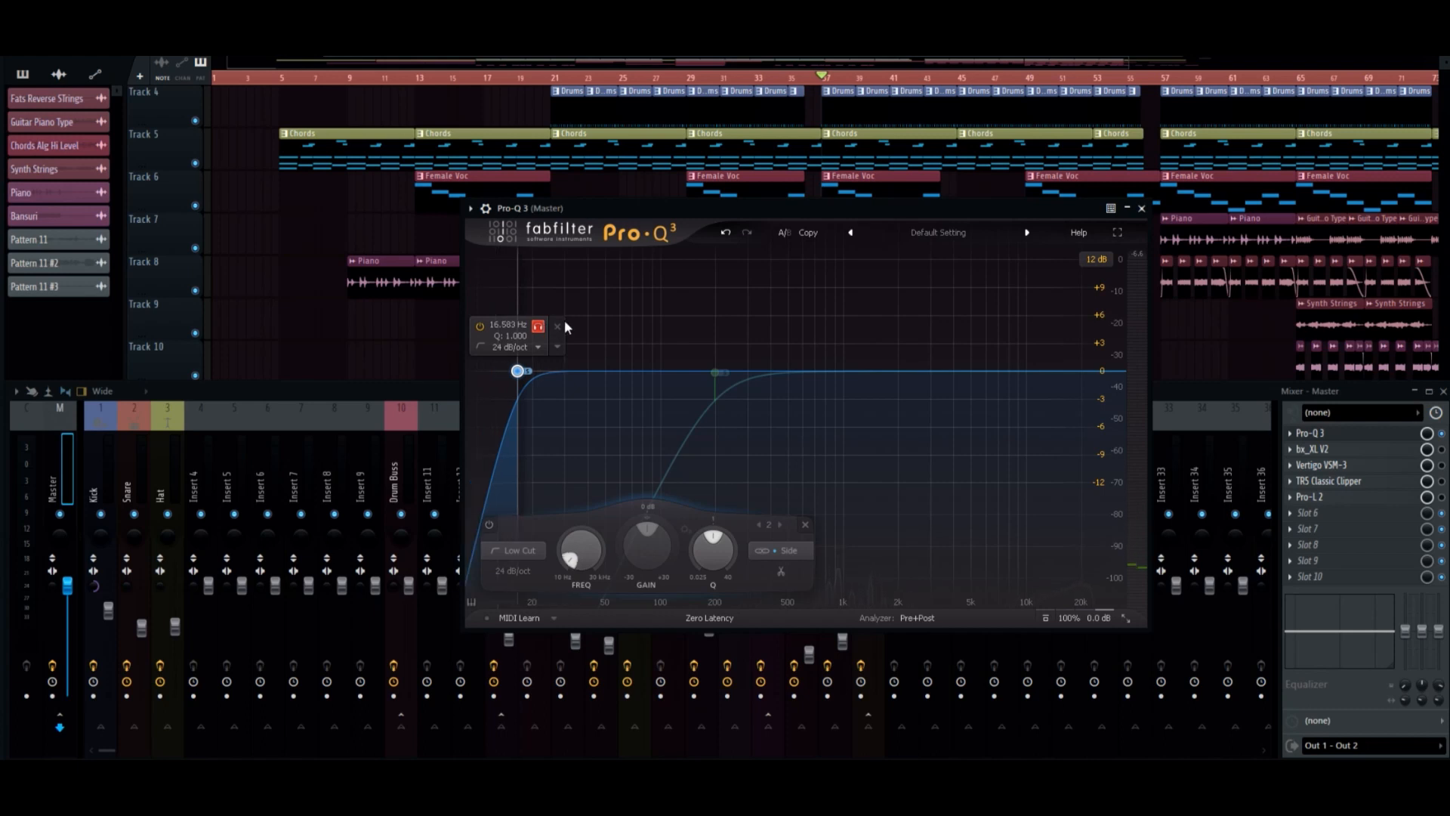
{"action": "left_click_drag", "start_coordinate": [564, 319], "coordinate": [569, 318]}
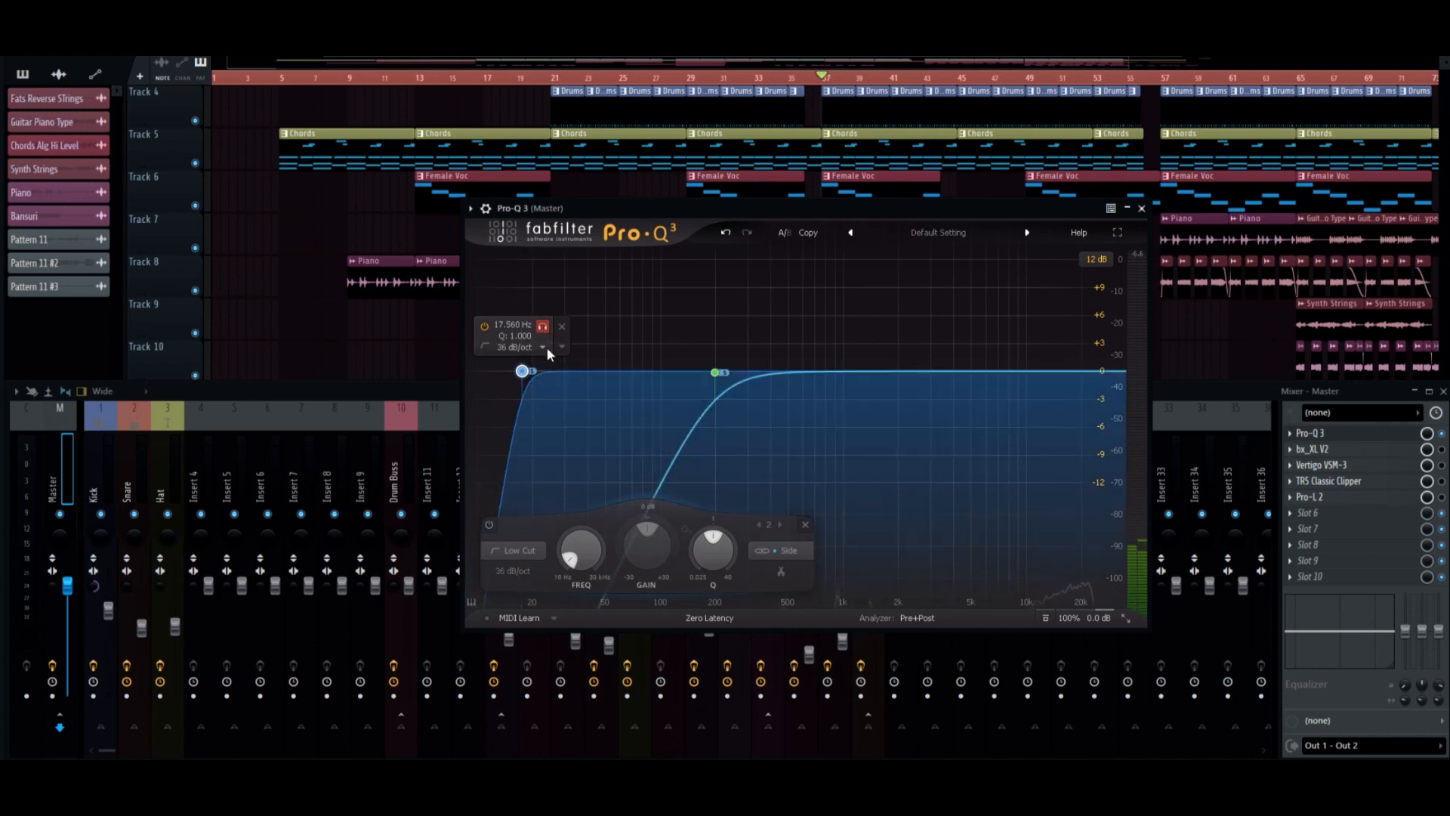
{"action": "left_click", "coordinate": [561, 326]}
Add a stereo low cut band at about 20 Hz with a 36 dB/oct slope in the Master's Pro-Q 3.
{"action": "double_click", "coordinate": [481, 371]}
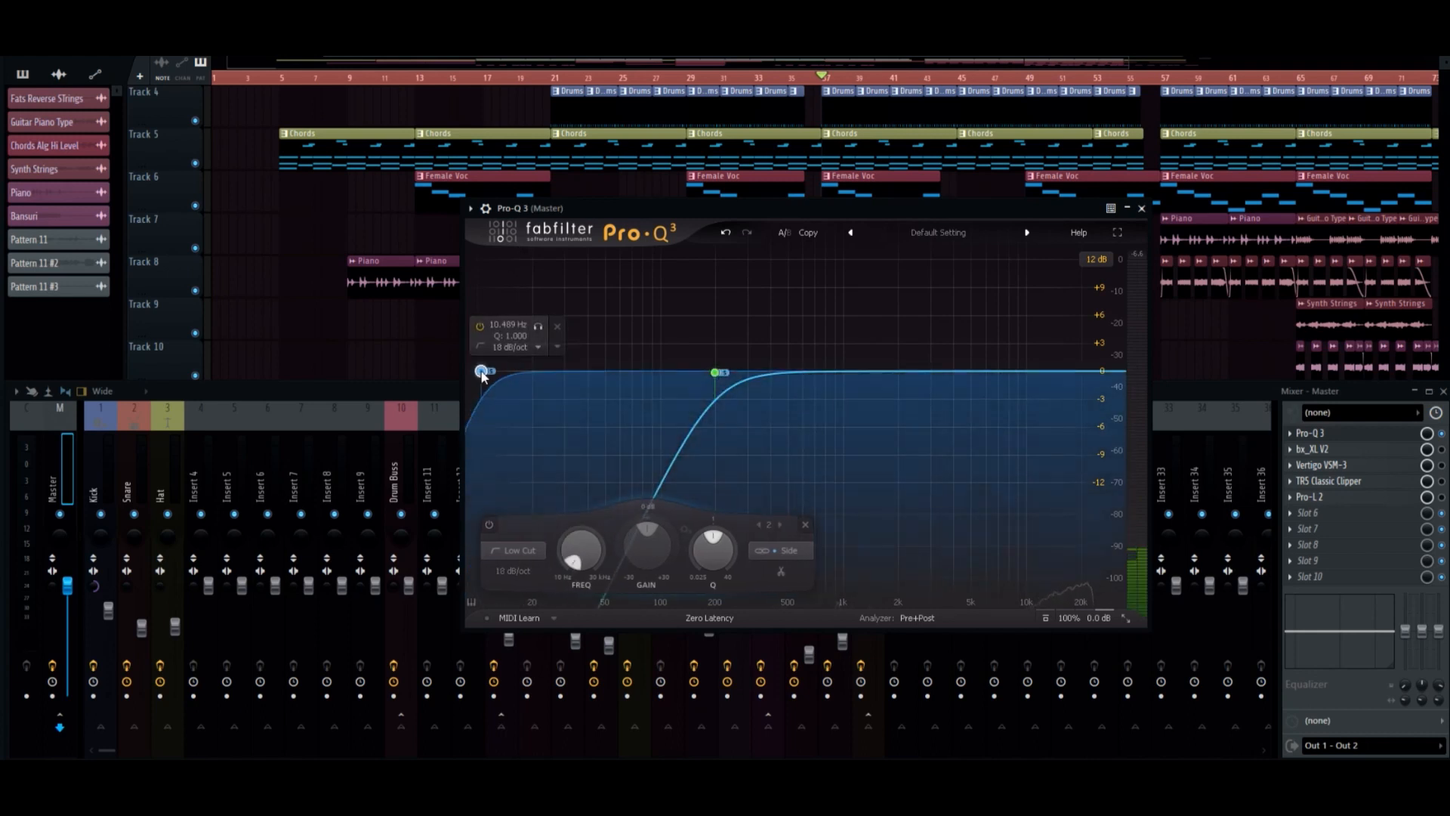
{"action": "left_click", "coordinate": [782, 554]}
{"action": "left_click", "coordinate": [794, 502]}
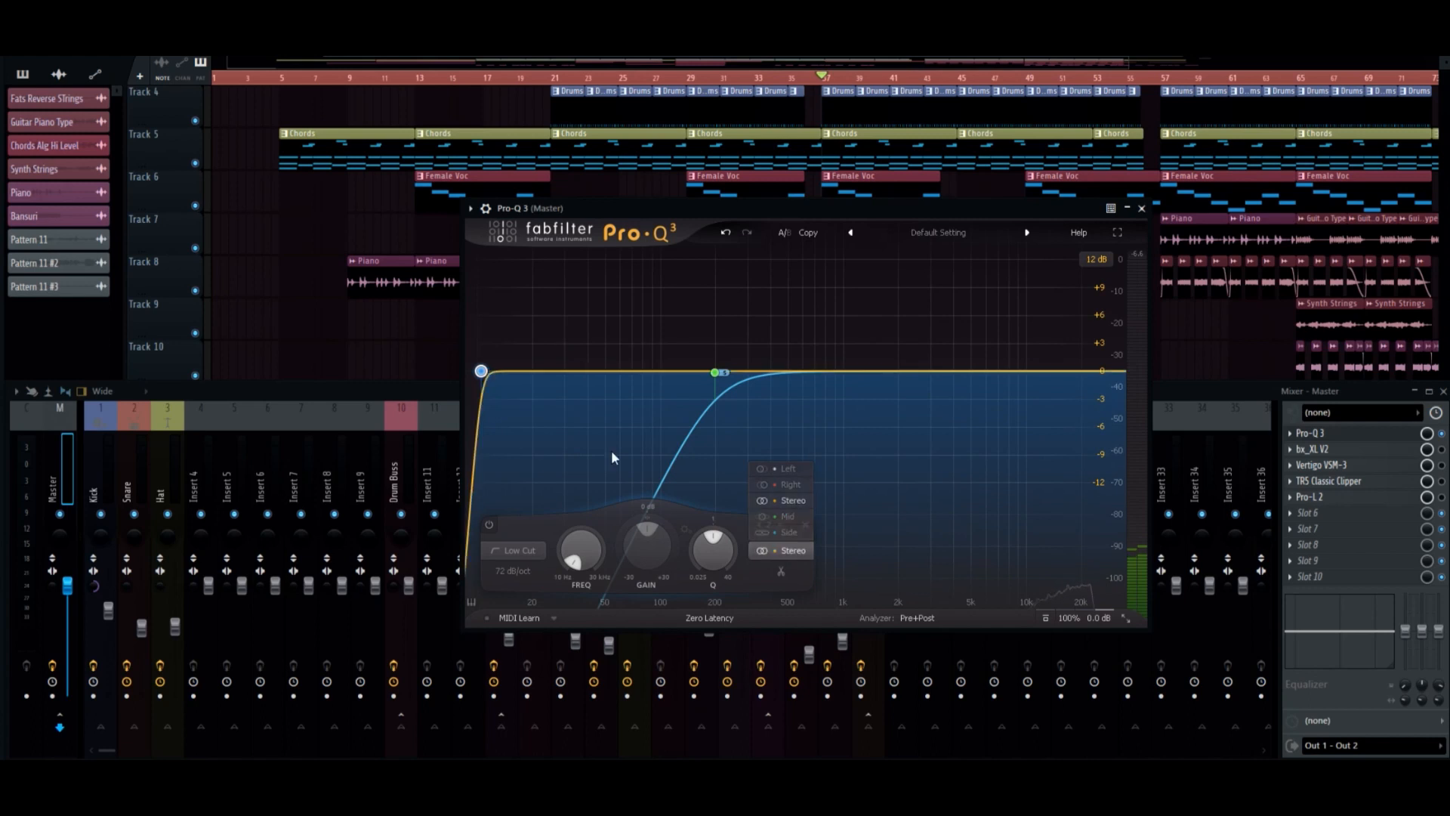
{"action": "left_click_drag", "start_coordinate": [483, 371], "coordinate": [485, 367]}
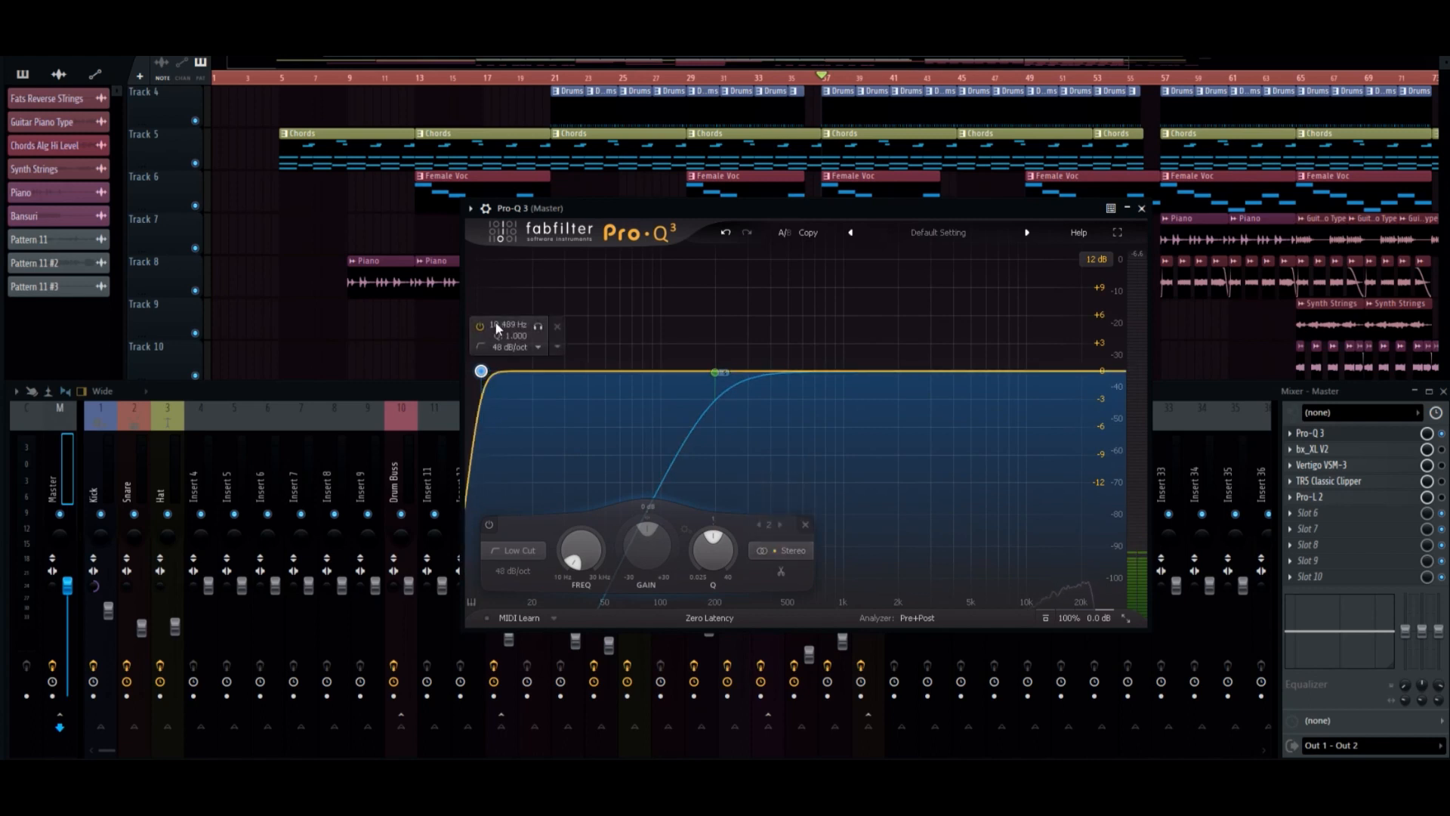
{"action": "key", "text": "2"}
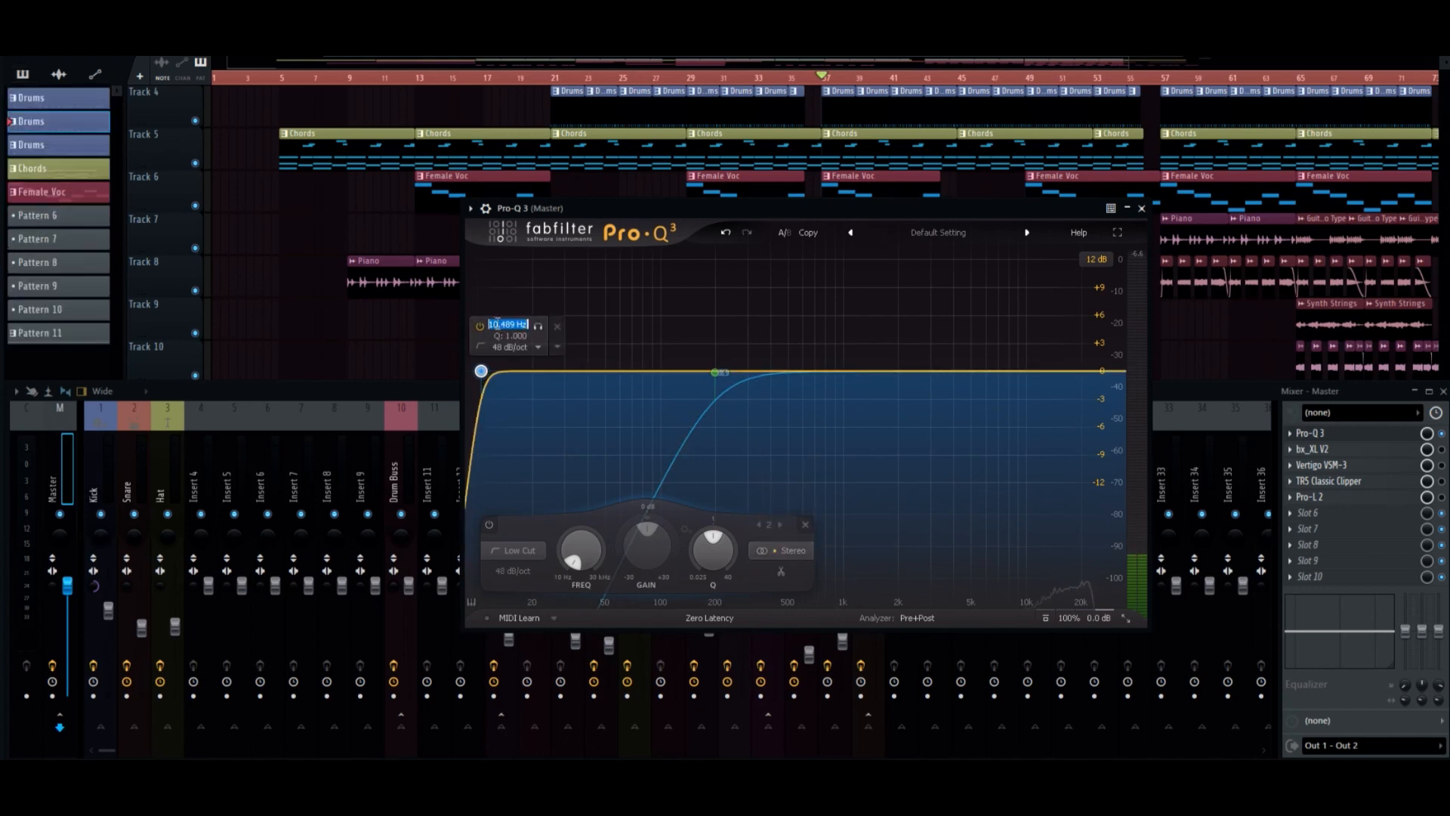
{"action": "left_click_drag", "start_coordinate": [539, 327], "coordinate": [593, 324]}
{"action": "scroll", "coordinate": [534, 370], "scroll_direction": "down", "scroll_amount": 2}
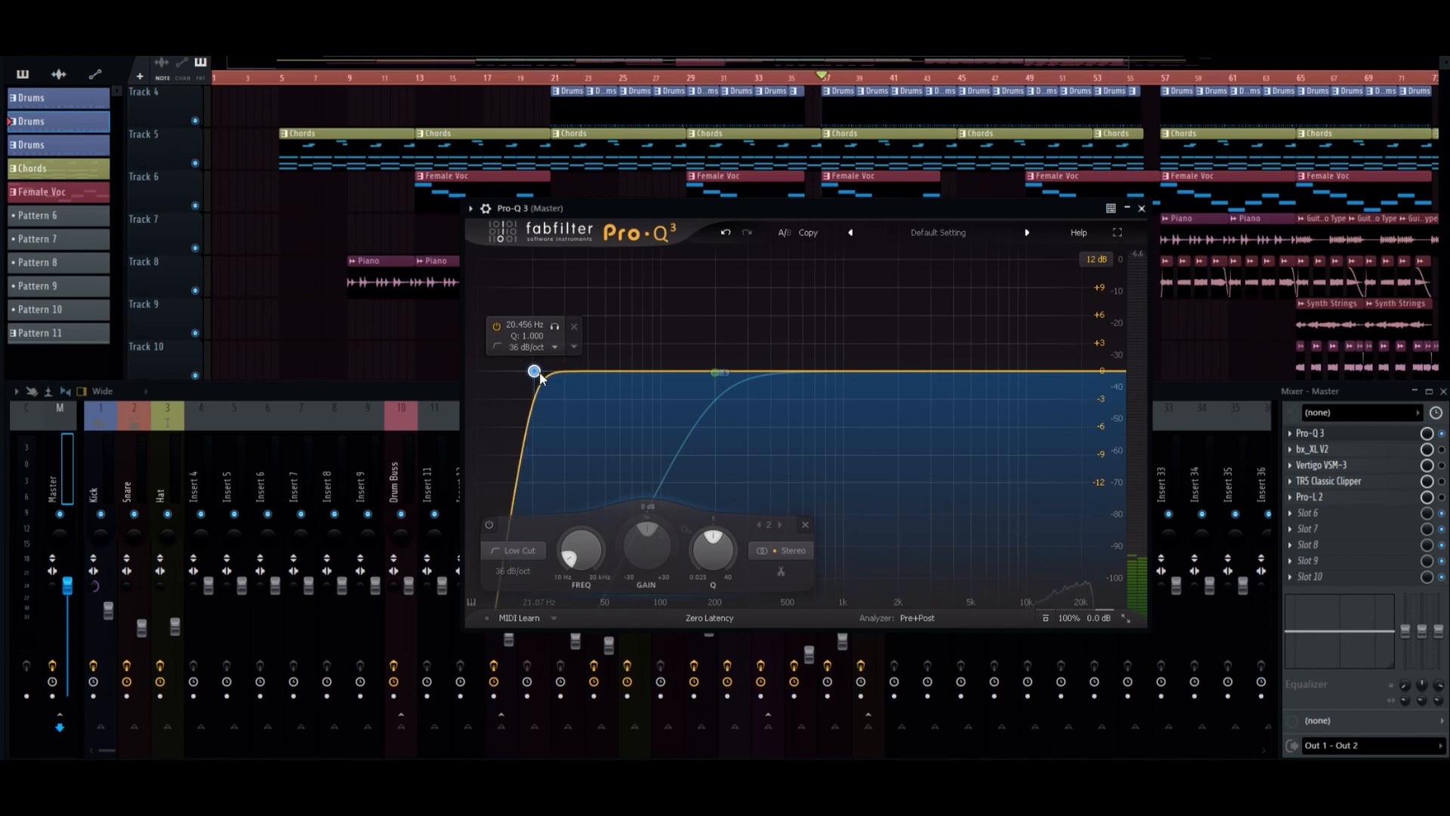
Add a stereo high cut band at about 20.5 kHz with a 36 dB/oct slope in the Master's Pro-Q 3.
{"action": "double_click", "coordinate": [1110, 372]}
{"action": "scroll", "coordinate": [1108, 371], "scroll_direction": "up", "scroll_amount": 1}
{"action": "left_click", "coordinate": [1086, 500]}
{"action": "left_click_drag", "start_coordinate": [1108, 370], "coordinate": [1083, 374]}
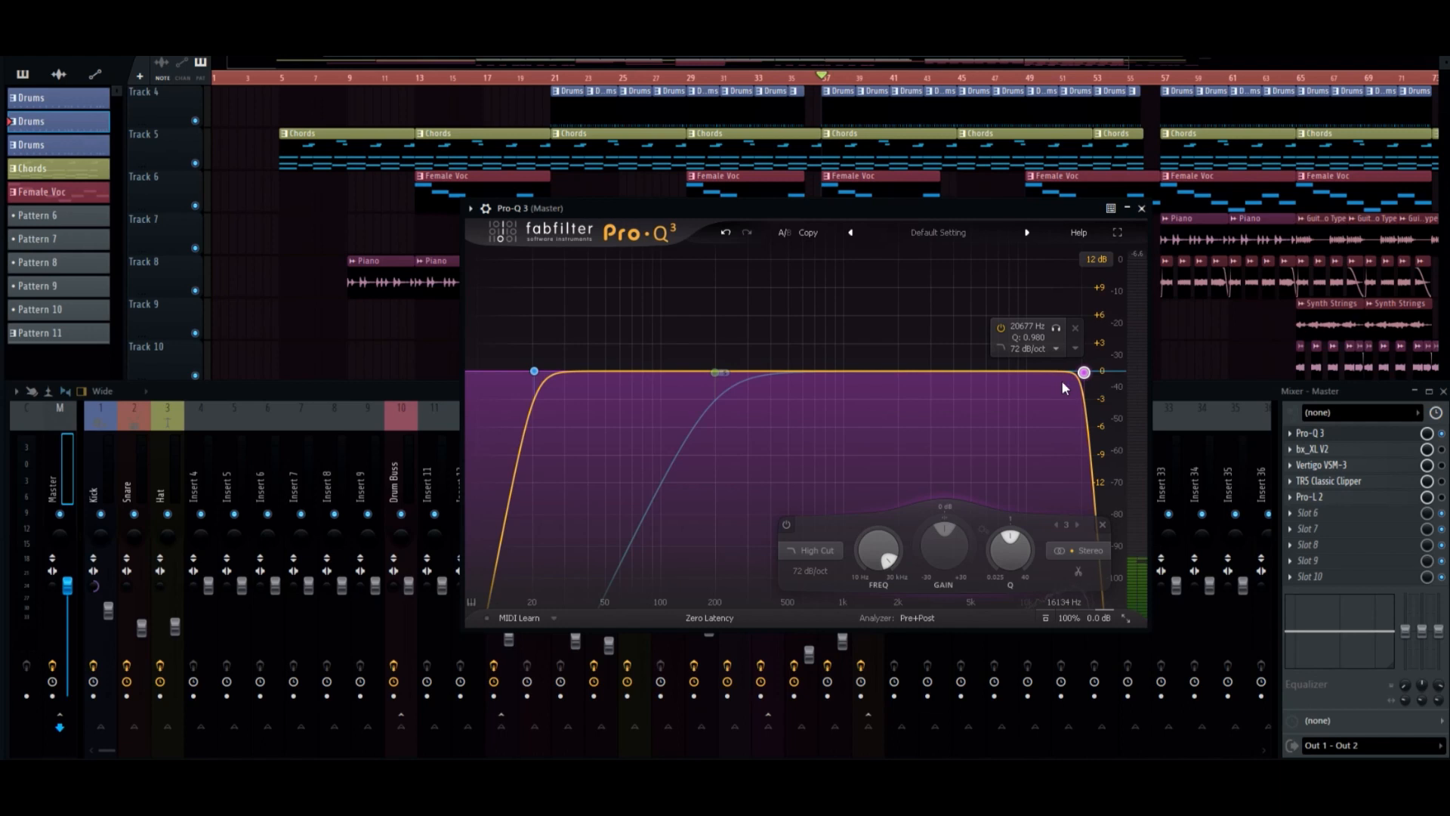
{"action": "left_click_drag", "start_coordinate": [1084, 373], "coordinate": [1087, 377]}
{"action": "scroll", "coordinate": [1090, 378], "scroll_direction": "down", "scroll_amount": 2}
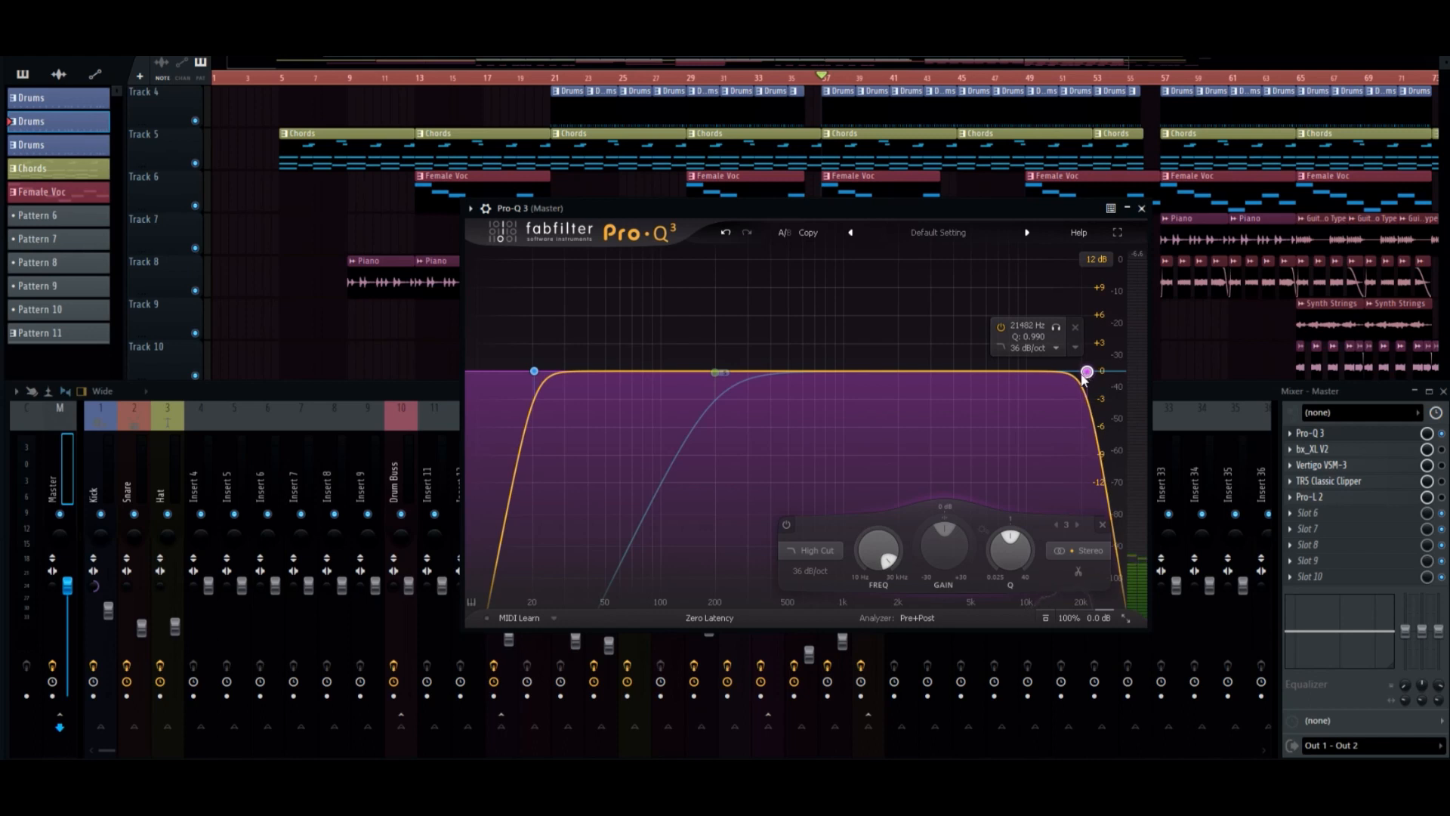
{"action": "left_click_drag", "start_coordinate": [1082, 377], "coordinate": [1078, 378]}
{"action": "key", "text": "space"}
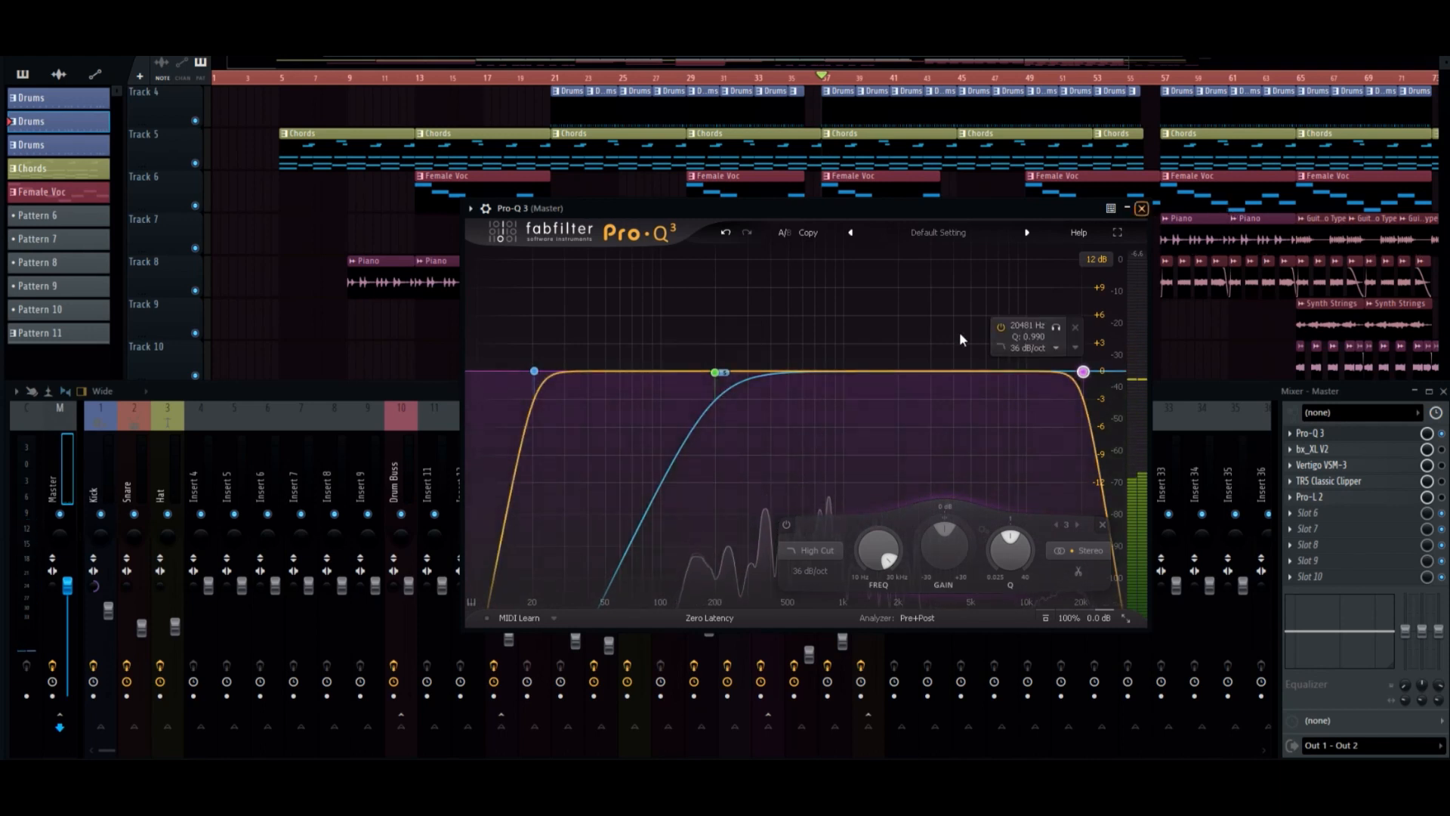
Try a broad Side bell boost of about 3 dB near 790 Hz in the Master's Pro-Q 3.
{"action": "left_click_drag", "start_coordinate": [902, 372], "coordinate": [823, 338]}
{"action": "left_click", "coordinate": [977, 544]}
{"action": "left_click", "coordinate": [963, 532]}
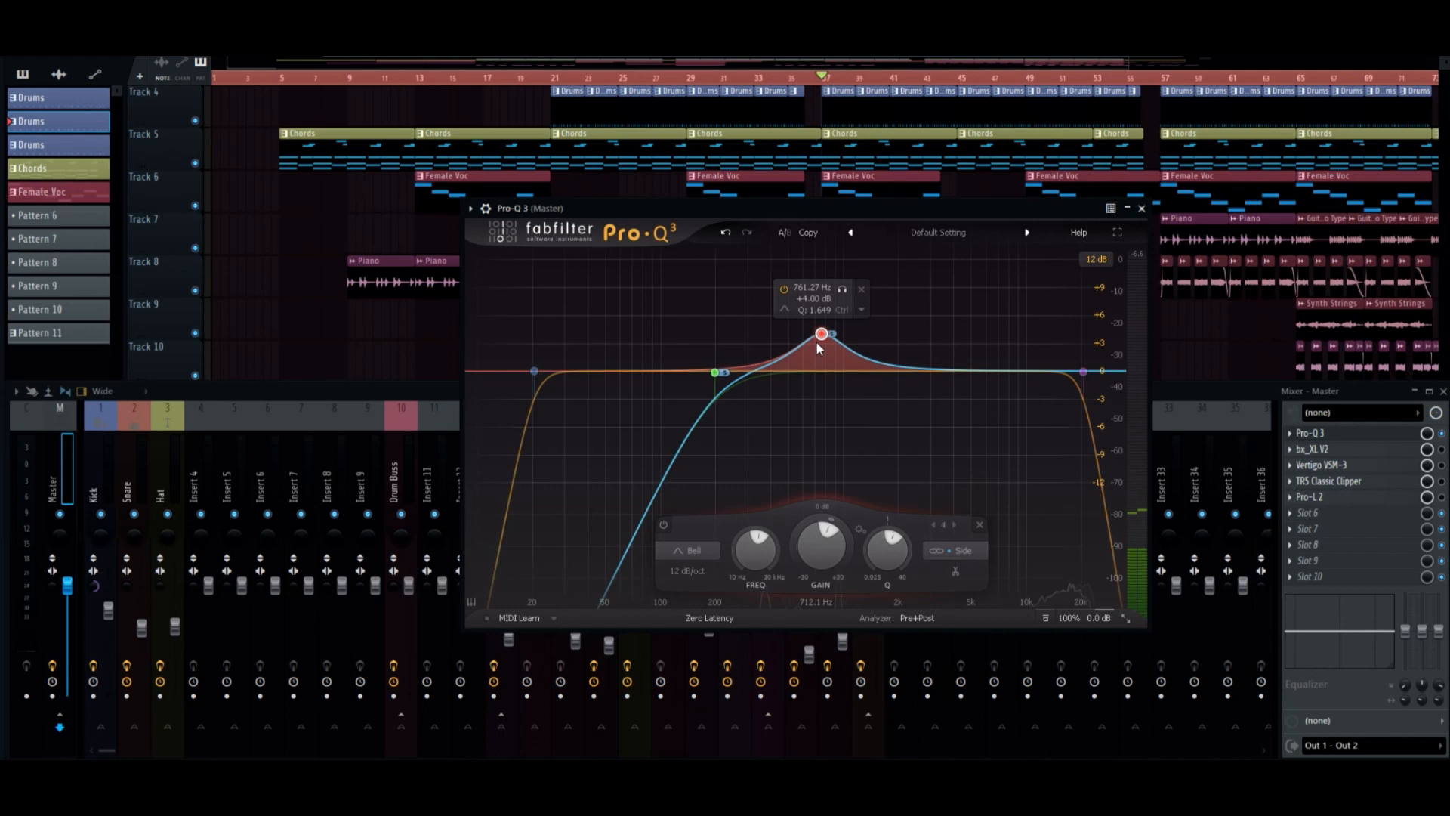
{"action": "scroll", "coordinate": [822, 337], "scroll_direction": "down", "scroll_amount": 3}
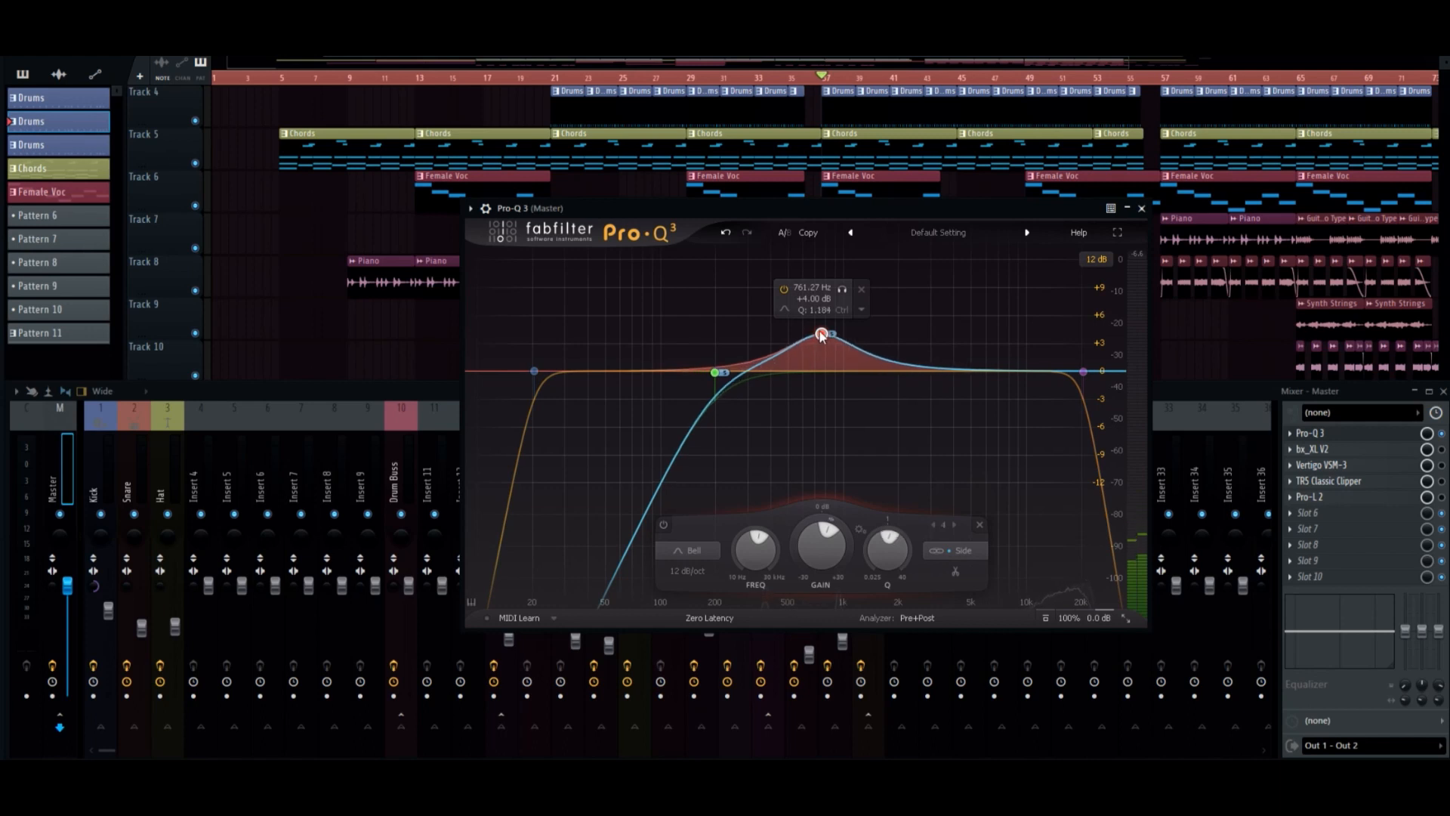
{"action": "left_click_drag", "start_coordinate": [822, 336], "coordinate": [826, 346]}
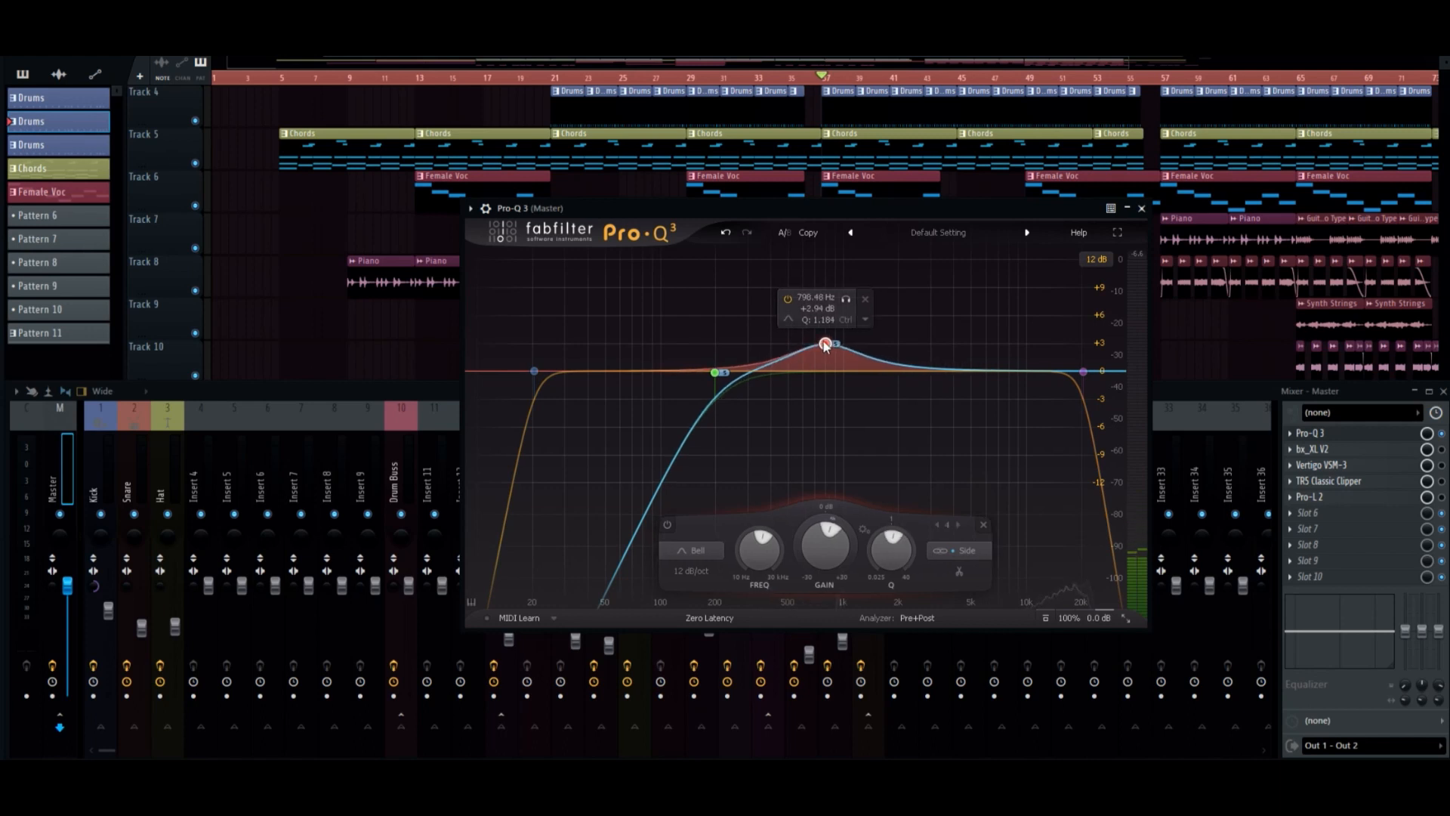
{"action": "scroll", "coordinate": [825, 344], "scroll_direction": "down", "scroll_amount": 1}
Try turning the Side bell into a small cut near 5 kHz and adding a narrow cut of about 6.5 dB near 635 Hz during playback.
{"action": "left_click_drag", "start_coordinate": [825, 343], "coordinate": [969, 387]}
{"action": "scroll", "coordinate": [804, 317], "scroll_direction": "down", "scroll_amount": 4}
{"action": "key", "text": "space"}
{"action": "left_click_drag", "start_coordinate": [868, 372], "coordinate": [809, 260]}
{"action": "left_click_drag", "start_coordinate": [806, 545], "coordinate": [790, 655]}
Try further Side bell boosts near 380 Hz, 1.7 kHz and 10 kHz, and delete all the bell bands.
{"action": "mouse_move", "coordinate": [884, 370]}
{"action": "left_mouse_down"}
{"action": "mouse_move", "coordinate": [882, 335]}
{"action": "mouse_move", "coordinate": [883, 354]}
{"action": "left_mouse_up"}
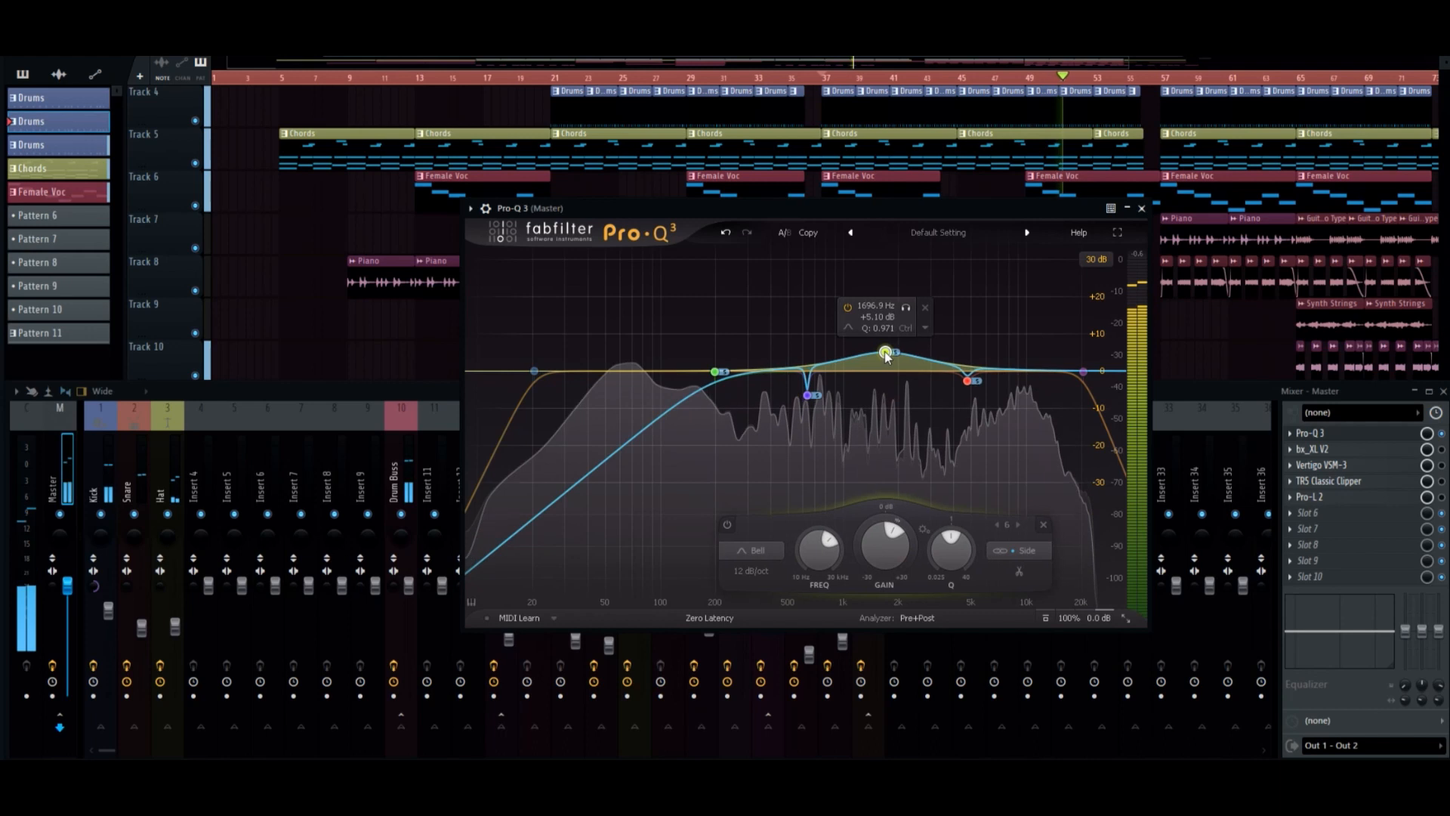
{"action": "mouse_move", "coordinate": [1007, 371]}
{"action": "left_mouse_down"}
{"action": "mouse_move", "coordinate": [1008, 341]}
{"action": "mouse_move", "coordinate": [1033, 360]}
{"action": "mouse_move", "coordinate": [1021, 355]}
{"action": "left_mouse_up"}
{"action": "left_click", "coordinate": [883, 354]}
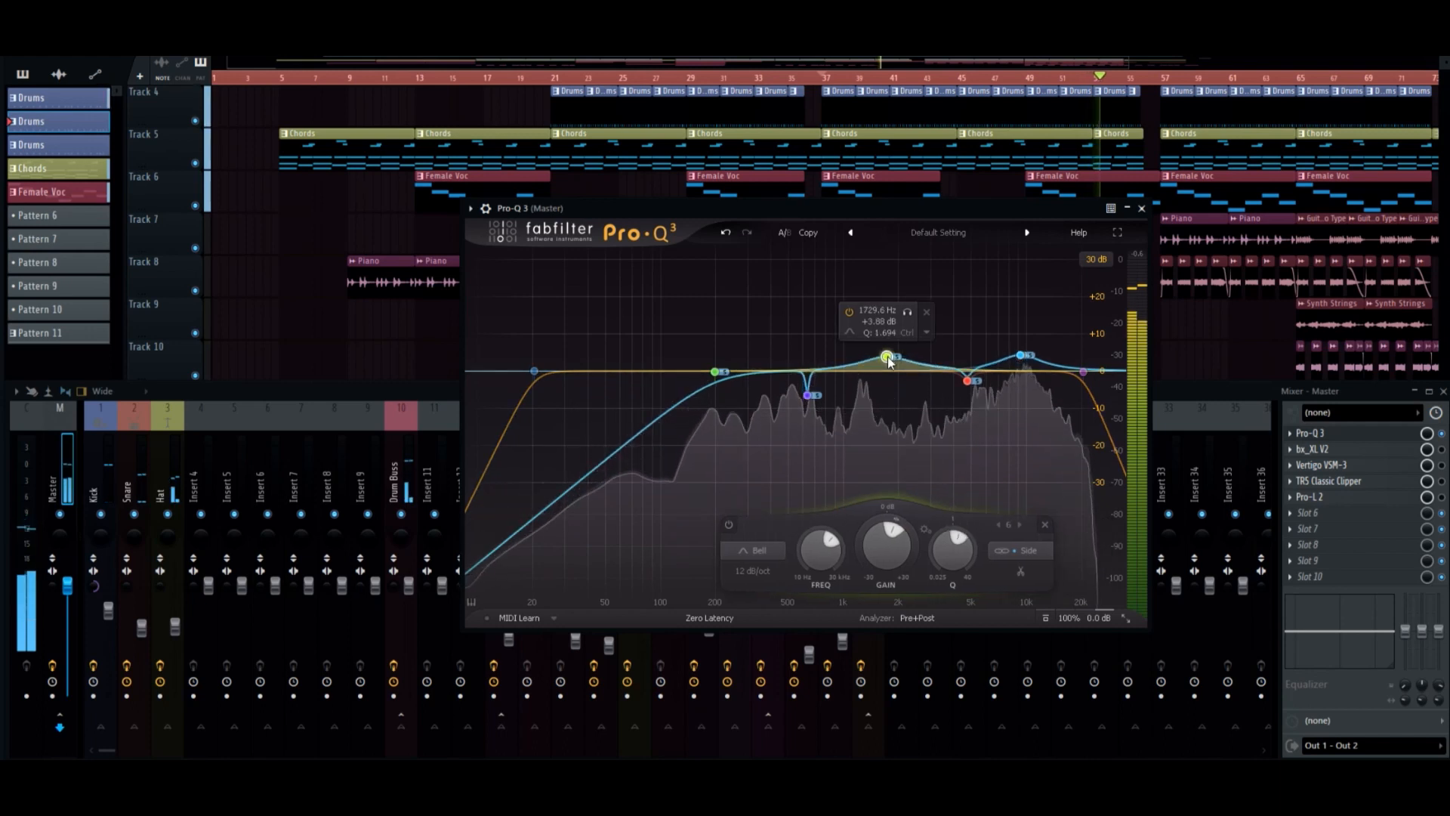
{"action": "left_click_drag", "start_coordinate": [767, 371], "coordinate": [767, 358]}
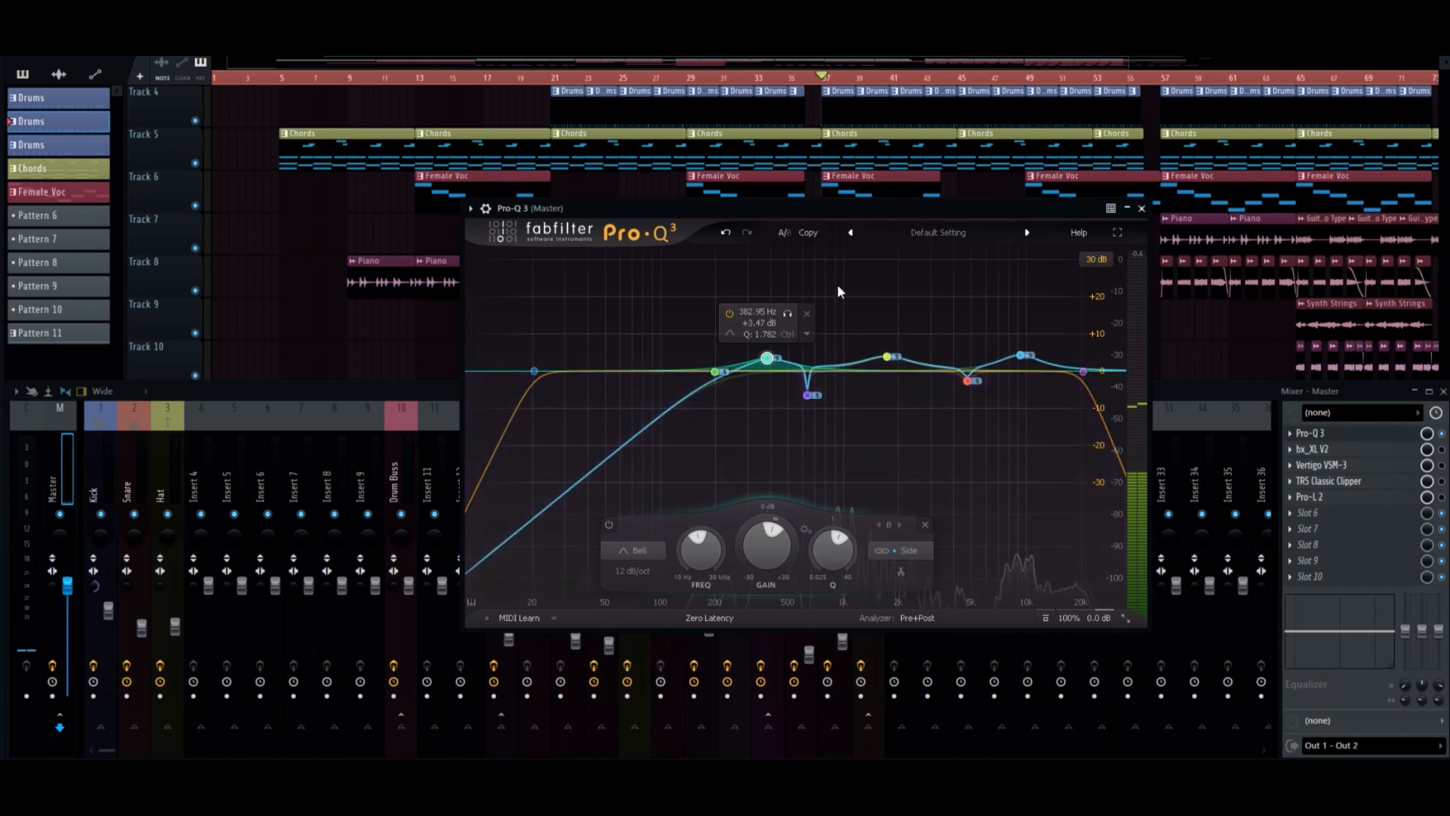
{"action": "left_click_drag", "start_coordinate": [1024, 288], "coordinate": [758, 421]}
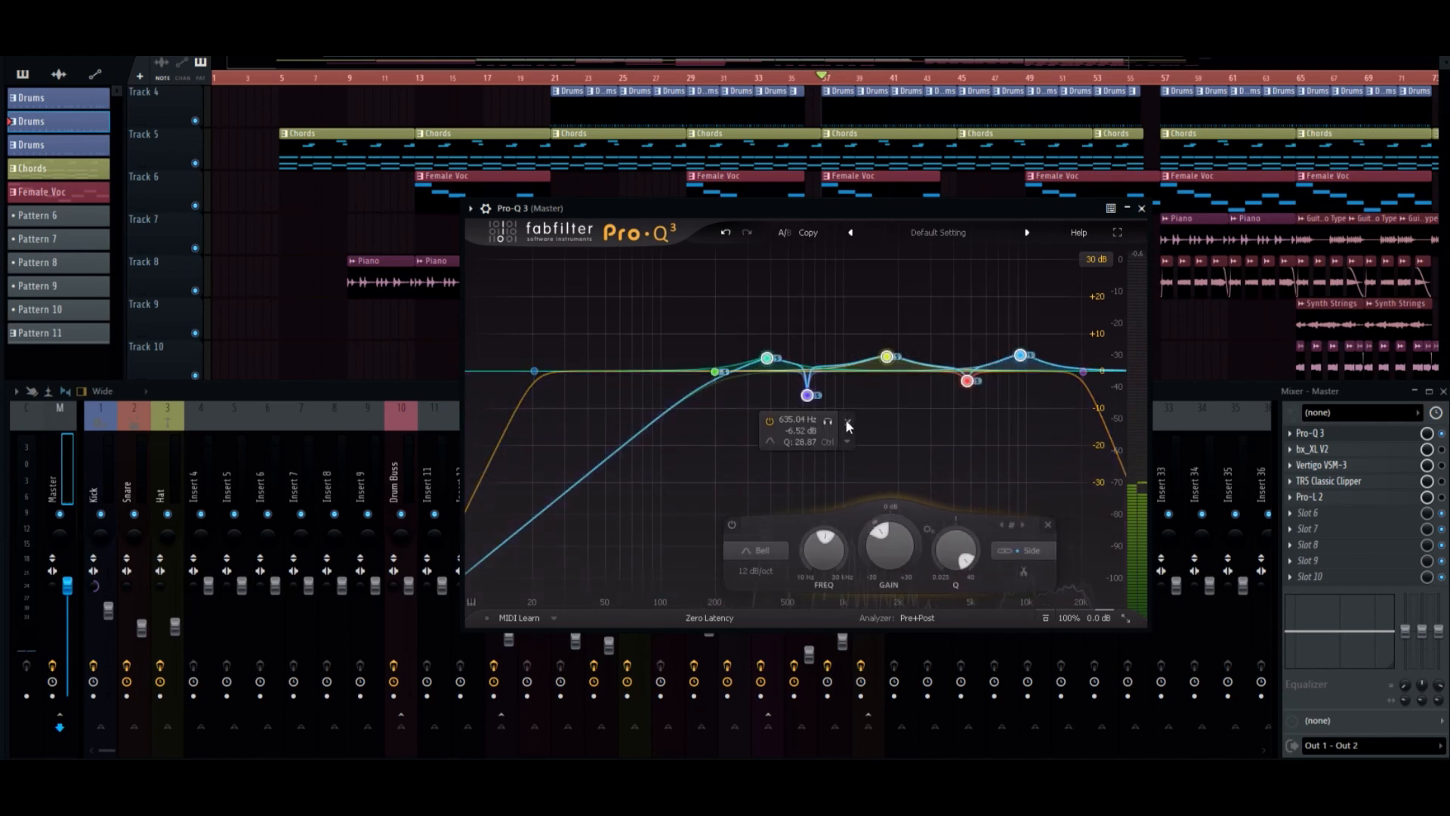
{"action": "key", "text": "Delete"}
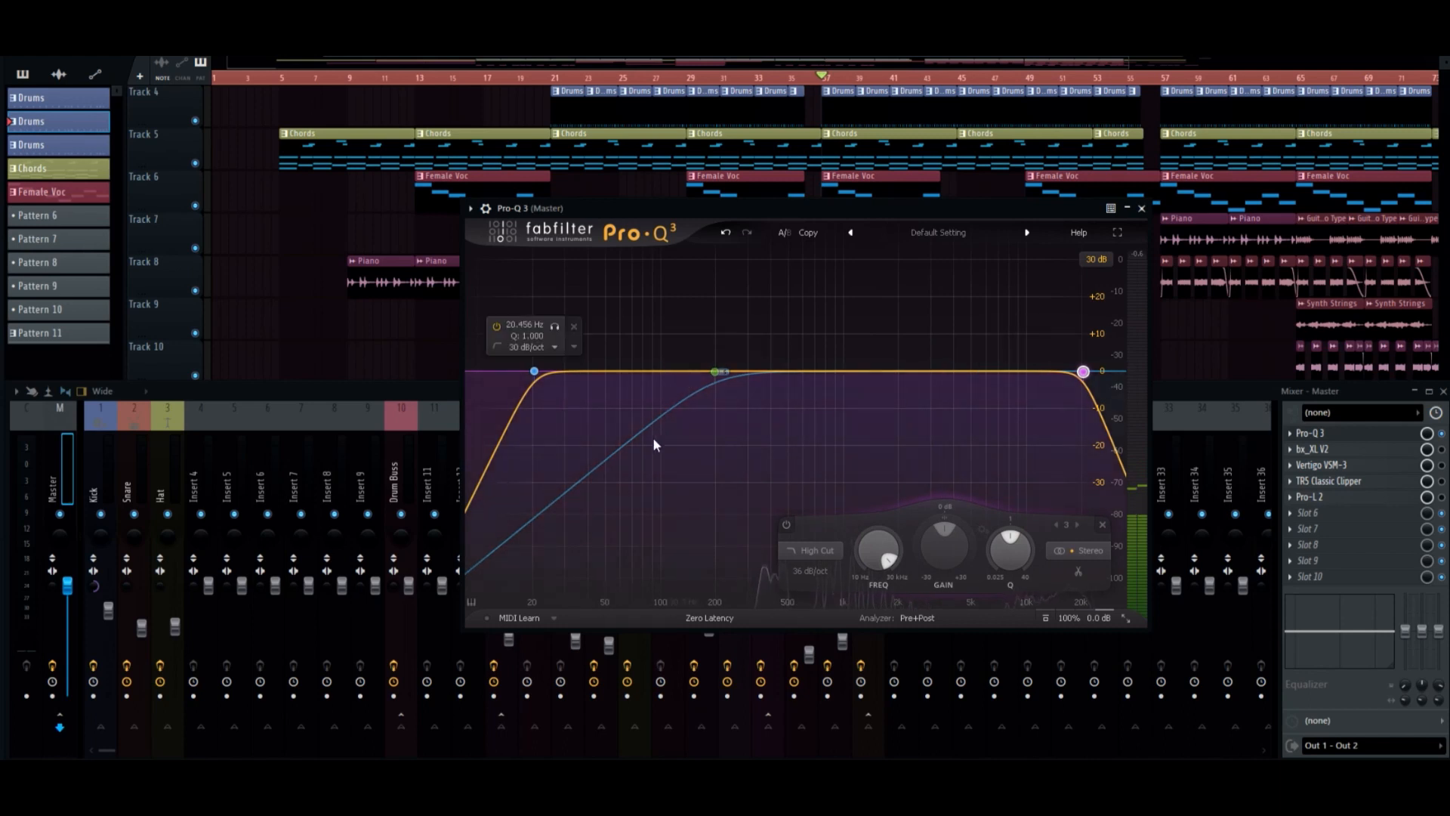
Set the side low cut's slope to 24 dB/oct and steepen the slope of the 20 Hz stereo low cut.
{"action": "left_click", "coordinate": [715, 370], "text": "alt+shift"}
{"action": "left_click", "coordinate": [716, 371], "text": "alt+shift"}
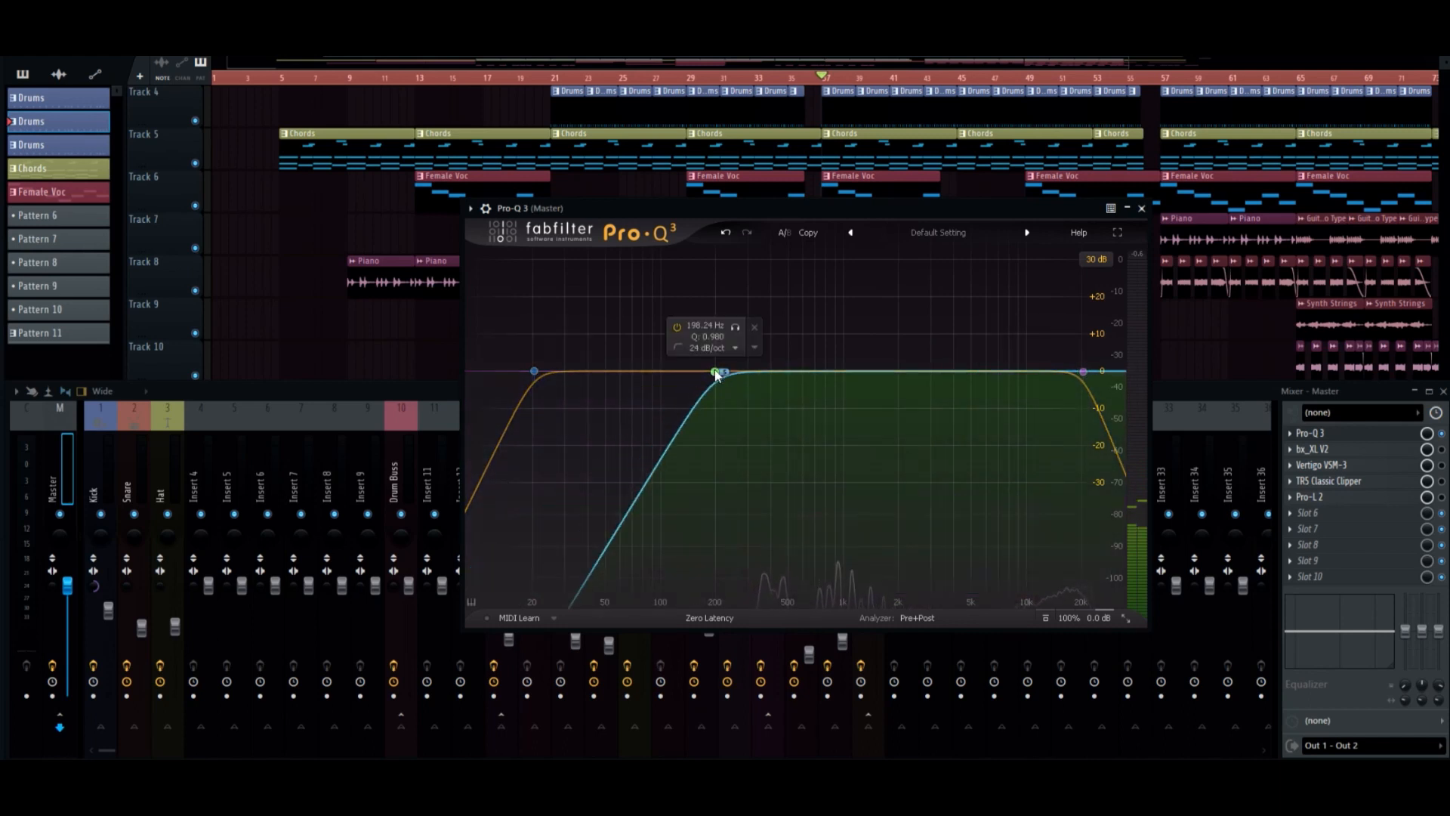
{"action": "left_click", "coordinate": [963, 318]}
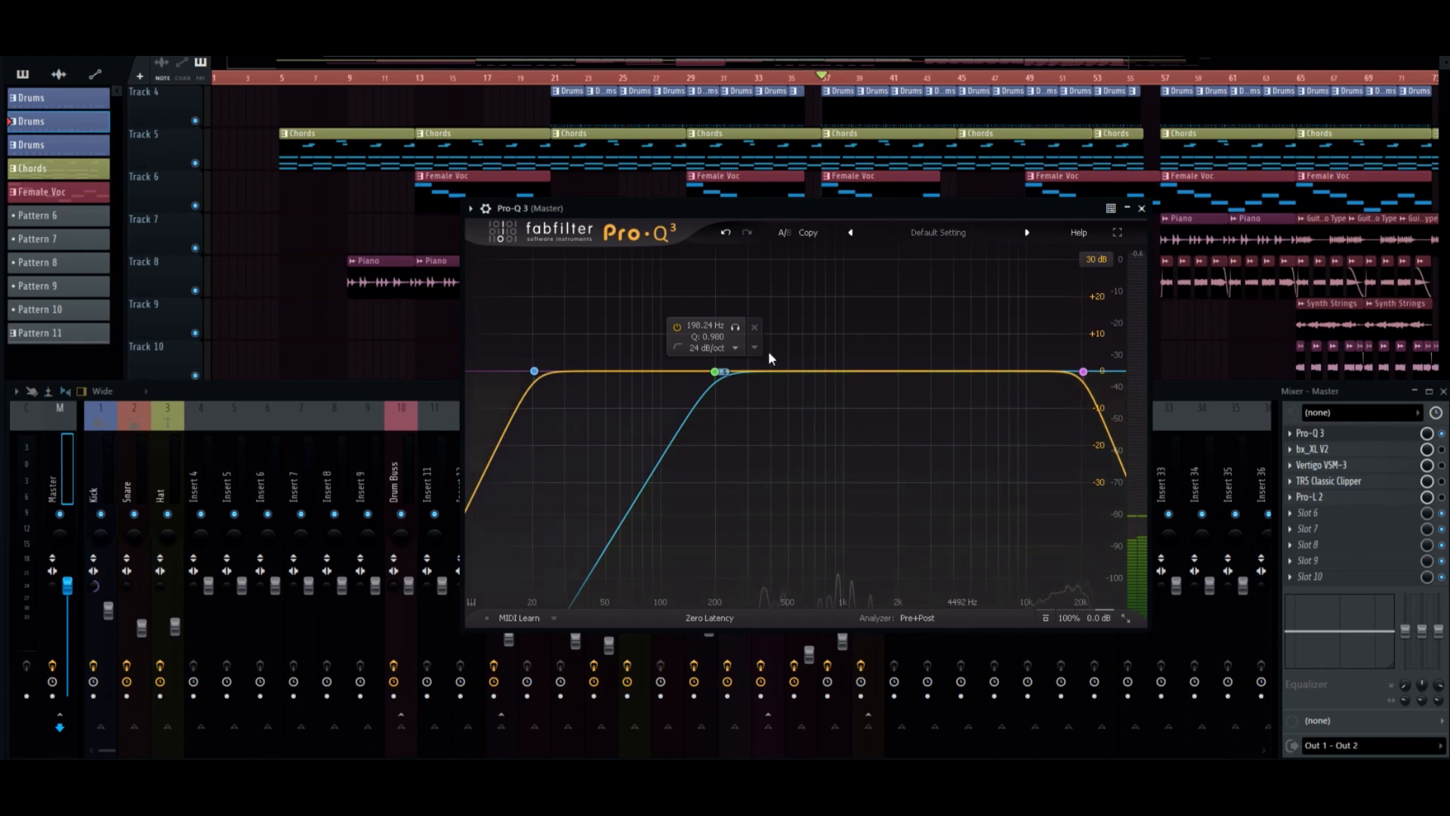
{"action": "left_click", "coordinate": [532, 371]}
{"action": "left_click", "coordinate": [532, 371], "text": "alt+shift"}
{"action": "left_click", "coordinate": [533, 370], "text": "alt+shift"}
{"action": "left_click", "coordinate": [531, 371], "text": "alt+shift"}
{"action": "left_click", "coordinate": [959, 316]}
Steepen the stereo high cut to 72 dB/oct and place it at about 20.9 kHz.
{"action": "left_click", "coordinate": [1083, 371], "text": "alt+shift"}
{"action": "left_click", "coordinate": [1083, 371], "text": "alt+shift"}
{"action": "left_click", "coordinate": [1083, 371], "text": "alt+shift"}
{"action": "scroll", "coordinate": [1082, 372], "scroll_direction": "down", "scroll_amount": 1}
{"action": "left_click_drag", "start_coordinate": [1082, 373], "coordinate": [1082, 370]}
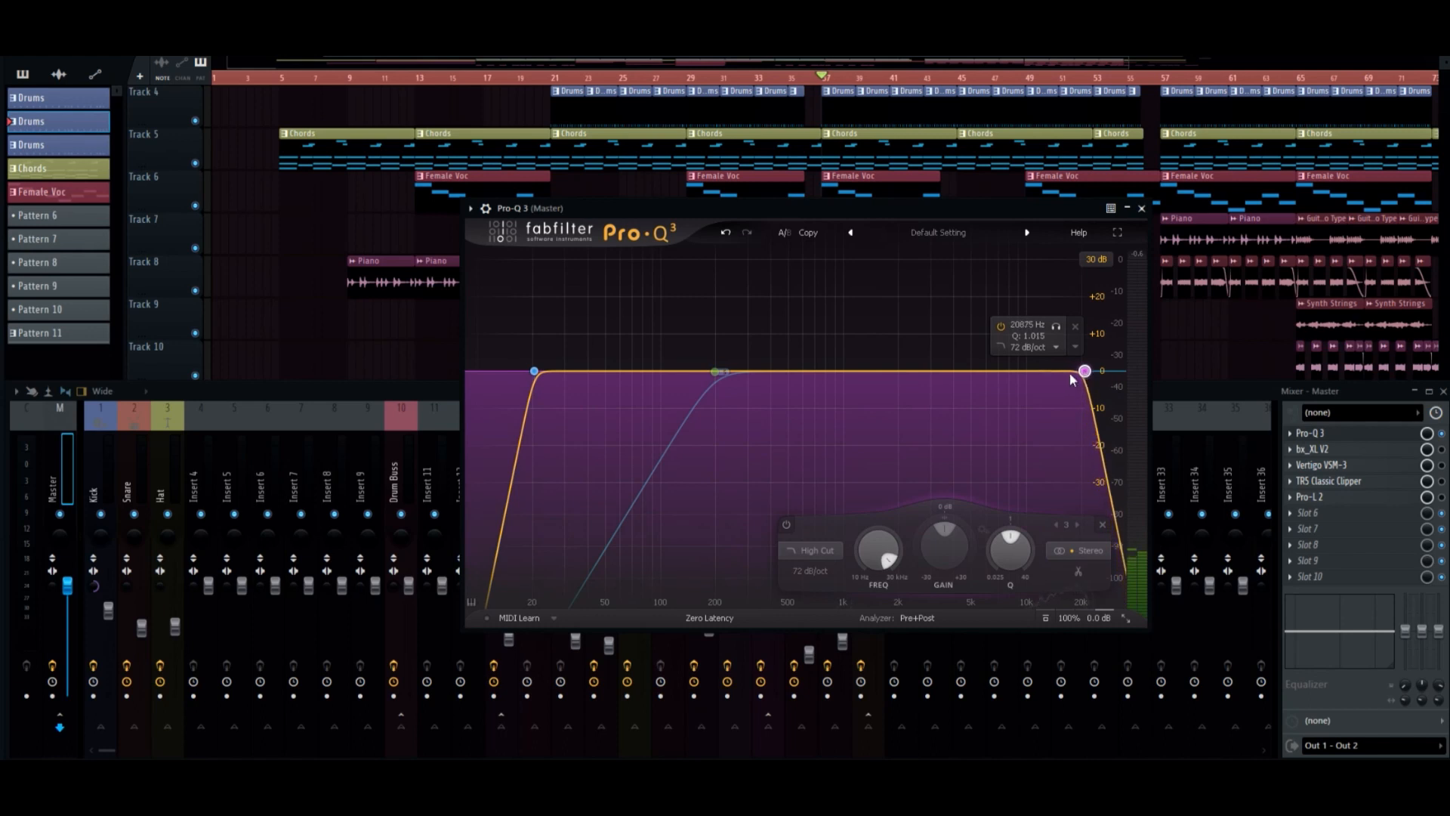
Steepen the 200 Hz side low cut's slope further and close the Master's Pro-Q 3.
{"action": "left_click", "coordinate": [715, 371]}
{"action": "left_click", "coordinate": [715, 371], "text": "alt+shift"}
{"action": "left_click", "coordinate": [715, 371], "text": "alt+shift"}
{"action": "left_click", "coordinate": [715, 372], "text": "alt+shift"}
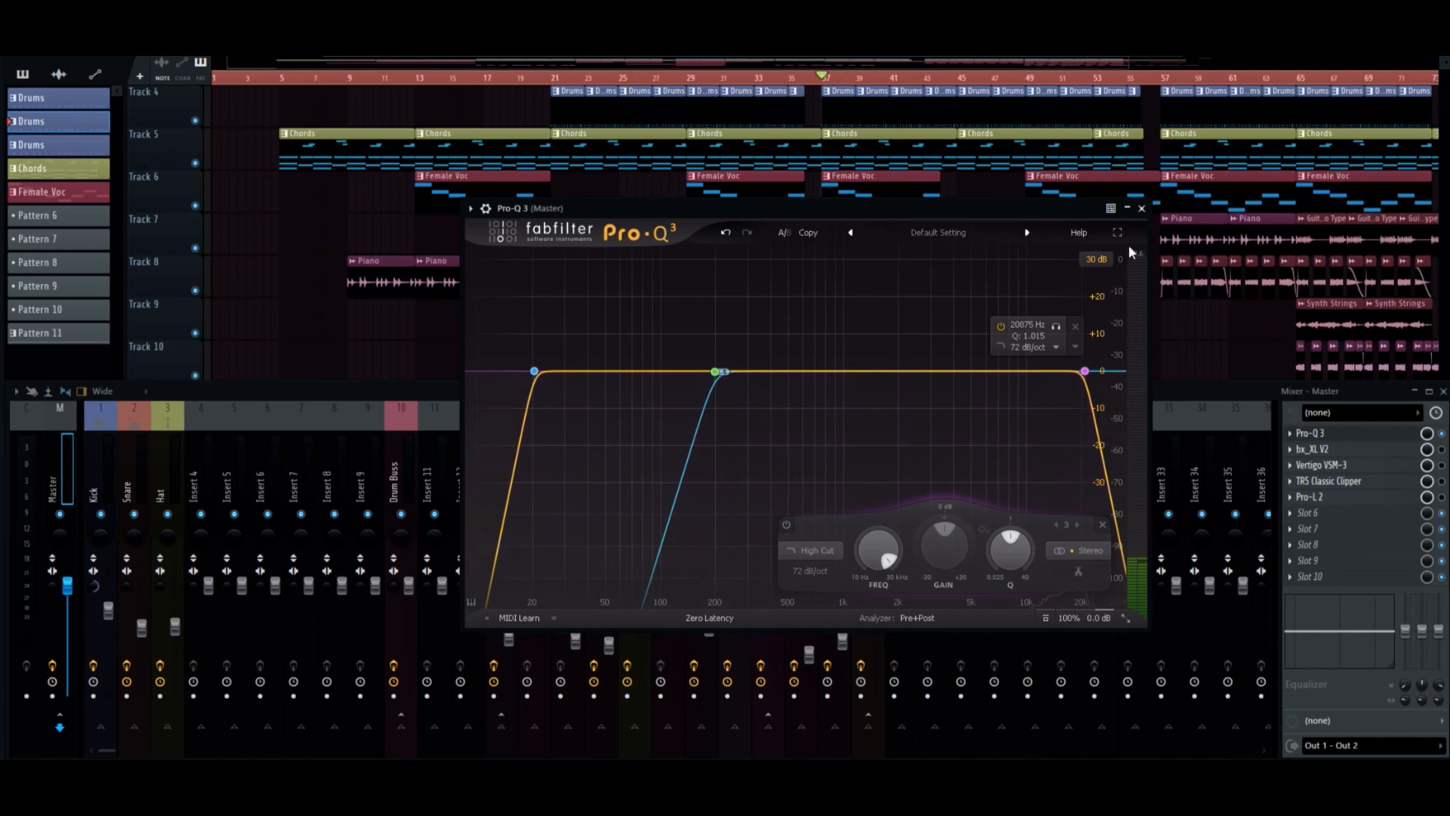
{"action": "key", "text": "space"}
{"action": "left_click", "coordinate": [1141, 209]}
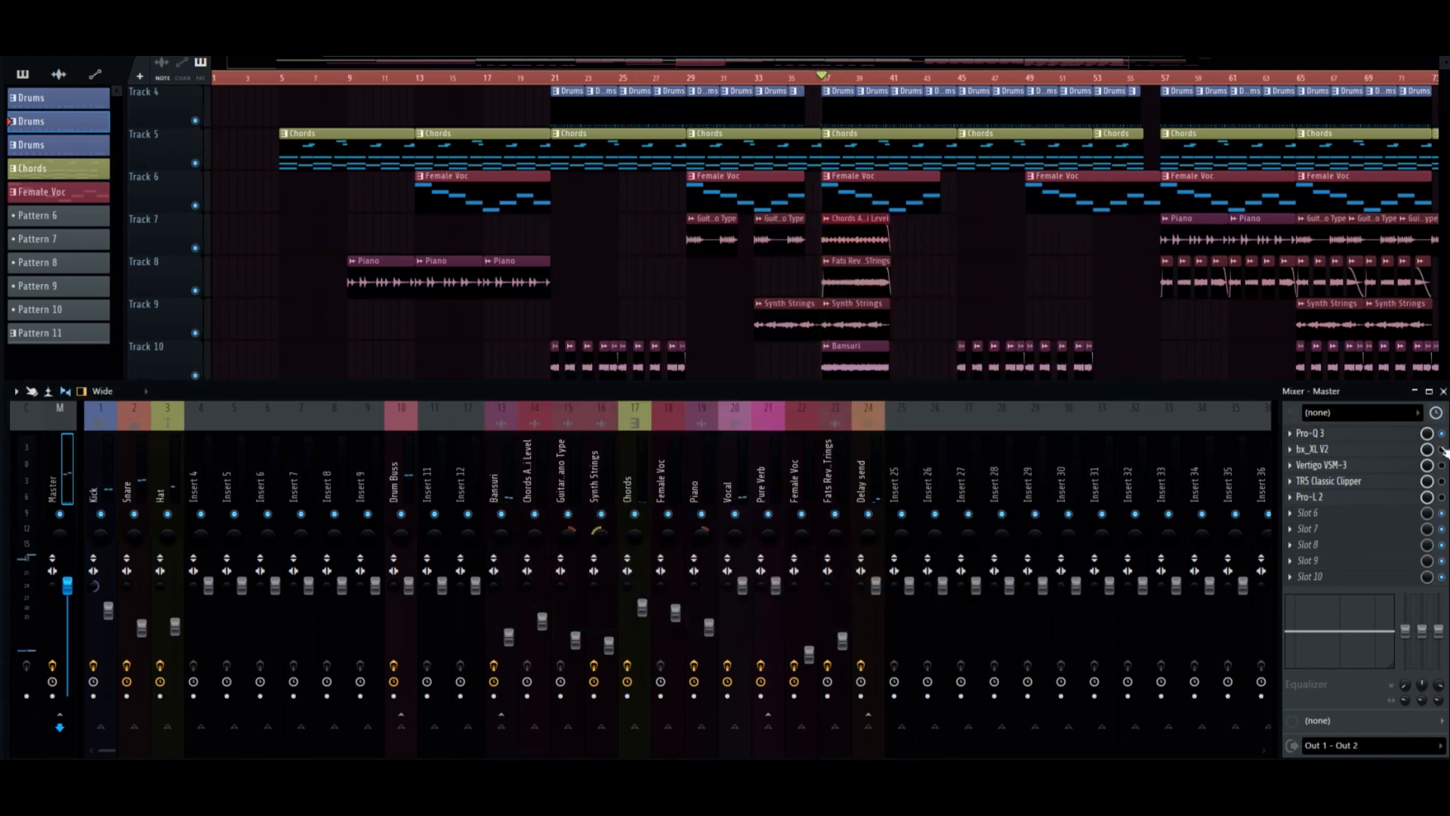
Open bx_XL V2 and Pro-Q 3 on the Master and try a small bell boost just above 2 kHz.
{"action": "left_click", "coordinate": [1384, 447]}
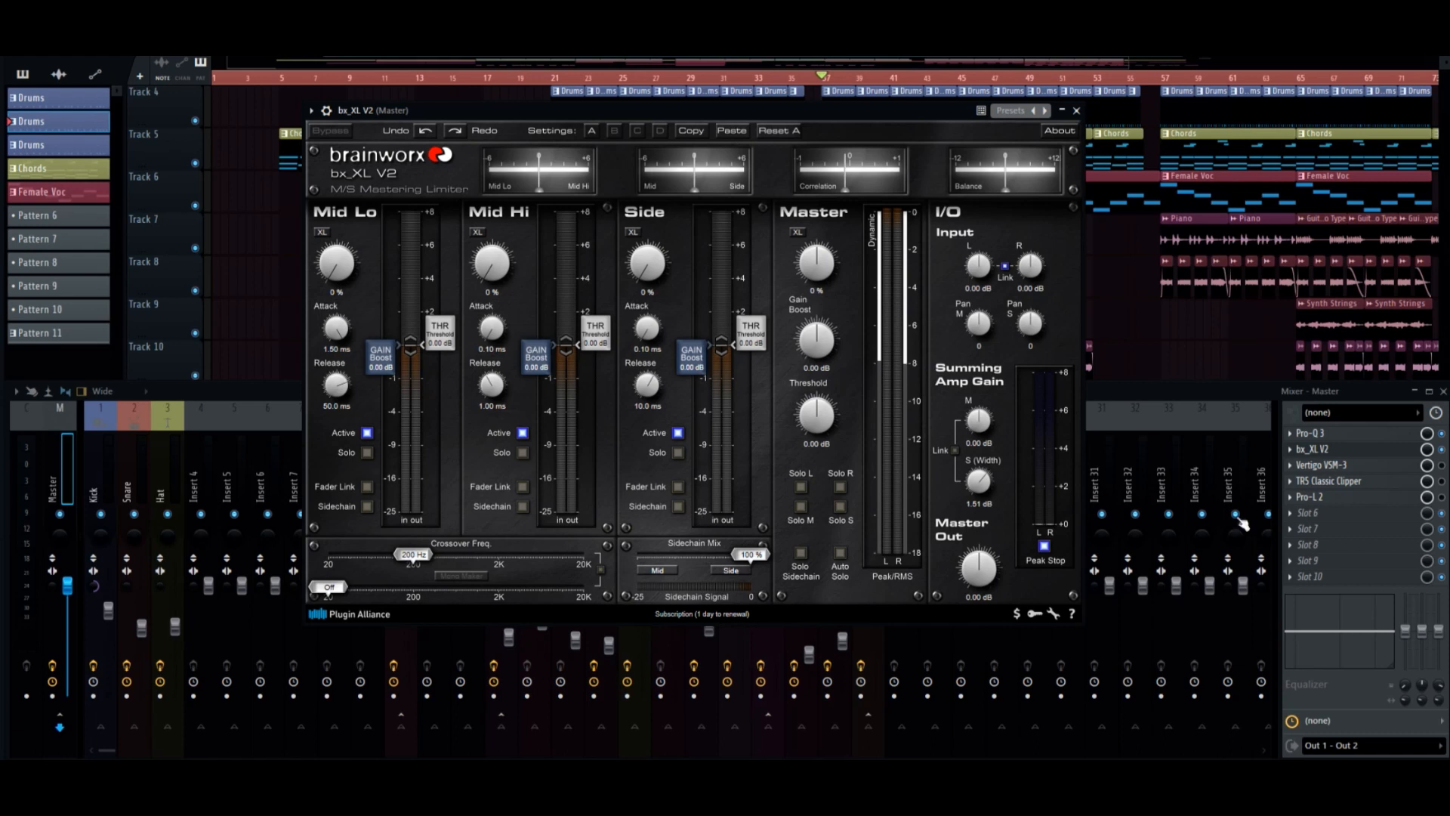
{"action": "left_click", "coordinate": [1310, 433]}
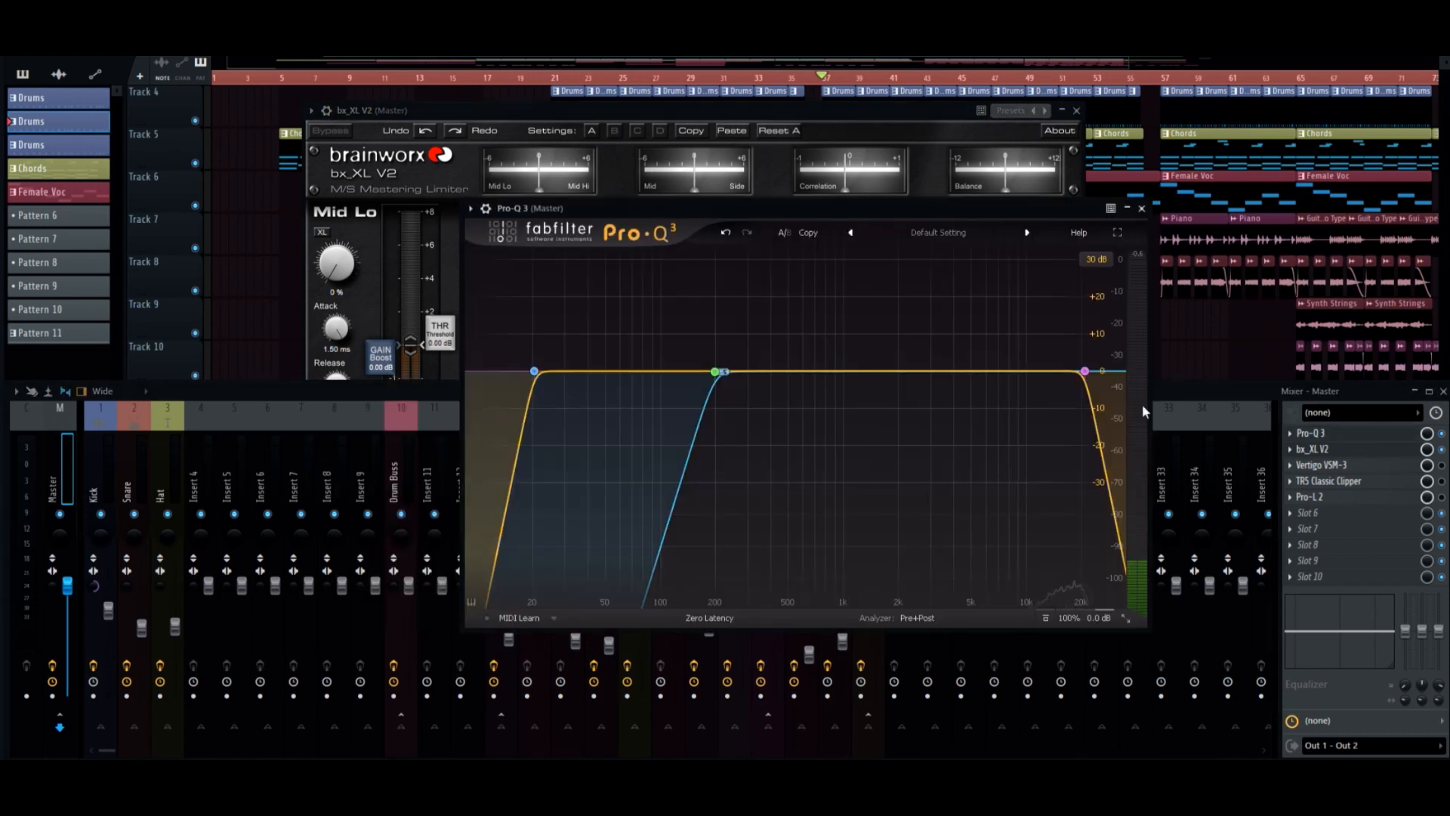
{"action": "double_click", "coordinate": [907, 372]}
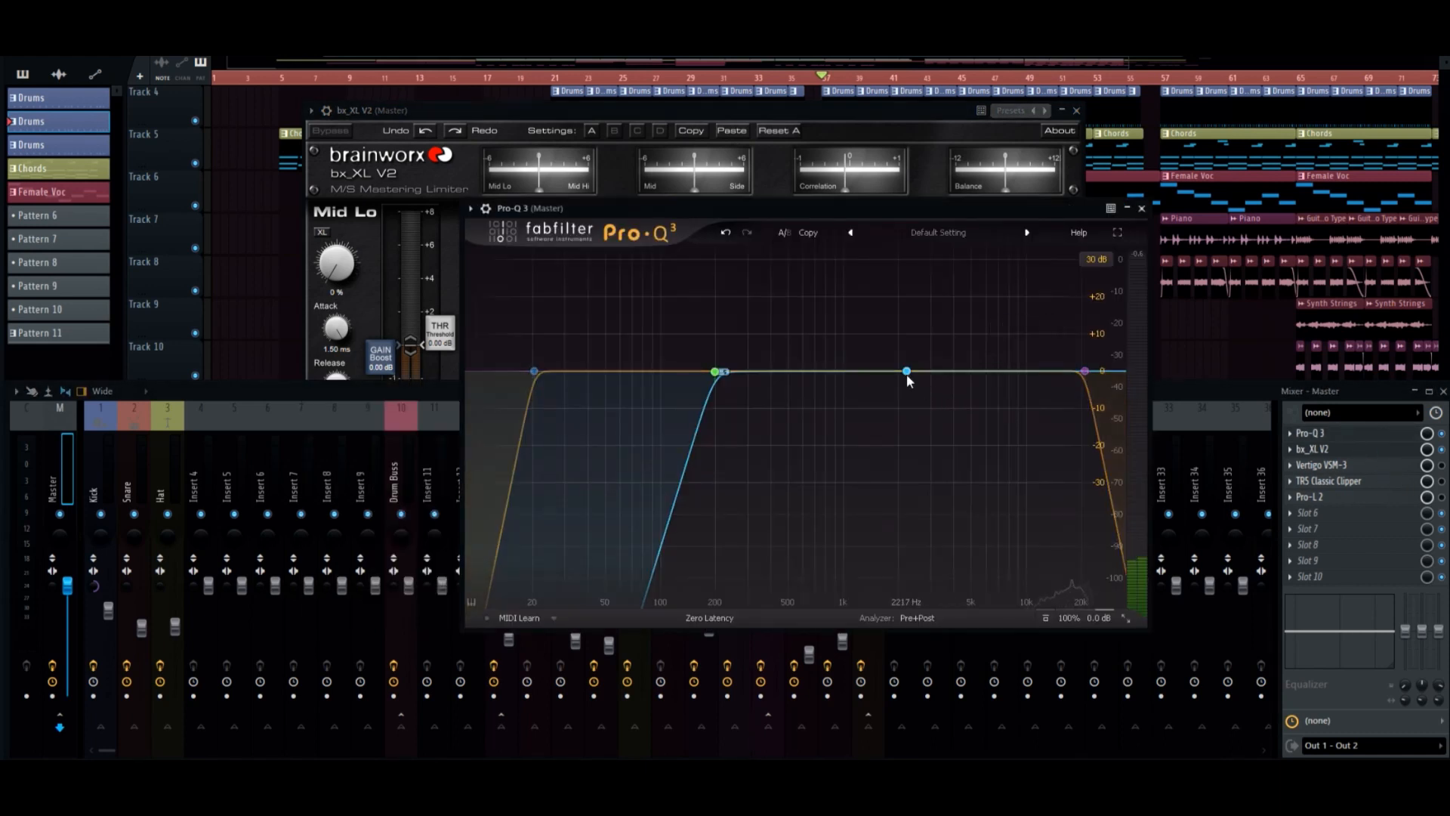
{"action": "left_click_drag", "start_coordinate": [907, 375], "coordinate": [931, 352]}
{"action": "left_click", "coordinate": [969, 303]}
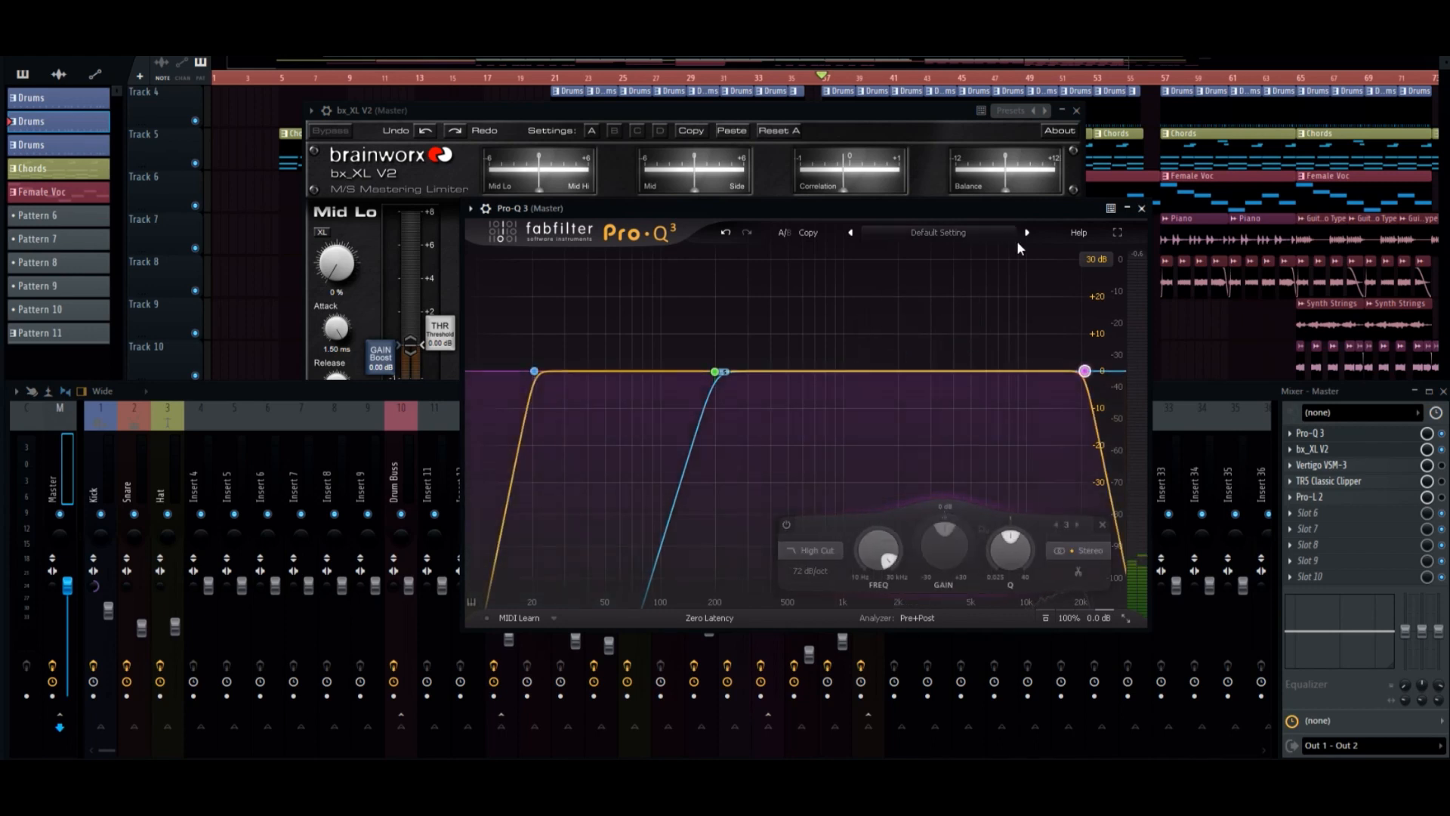
Close the Master's Pro-Q 3, examine the S (Width) gain in bx_XL V2, and close that plugin.
{"action": "left_click", "coordinate": [1142, 209]}
{"action": "left_click_drag", "start_coordinate": [947, 107], "coordinate": [1018, 146]}
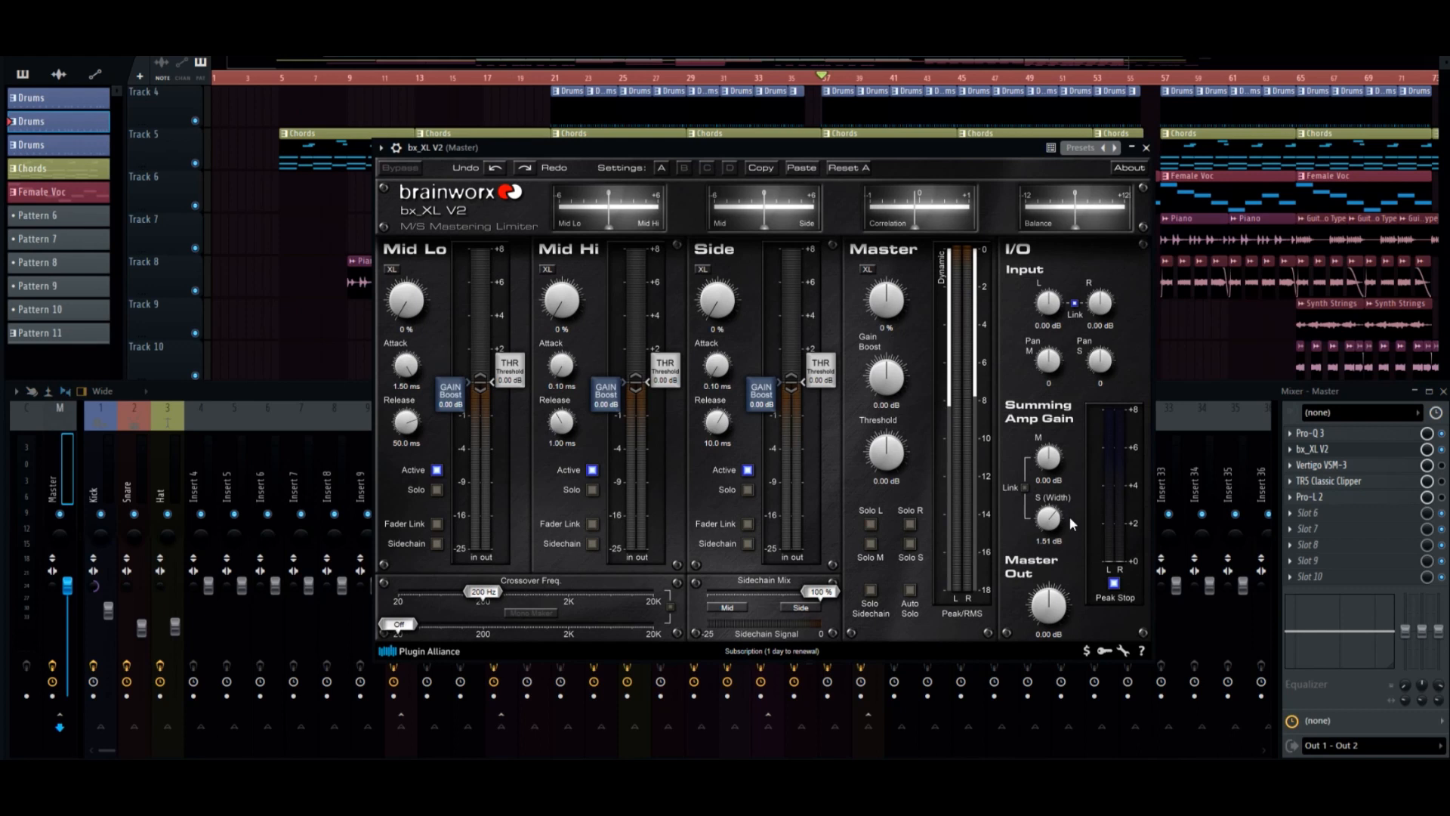
{"action": "left_click", "coordinate": [1147, 148]}
Inspect the Vertigo VSM-3, TRS Classic Clipper and Pro-L 2 plugins in the Master's effect chain.
{"action": "left_click", "coordinate": [1363, 467]}
{"action": "left_click", "coordinate": [1363, 468]}
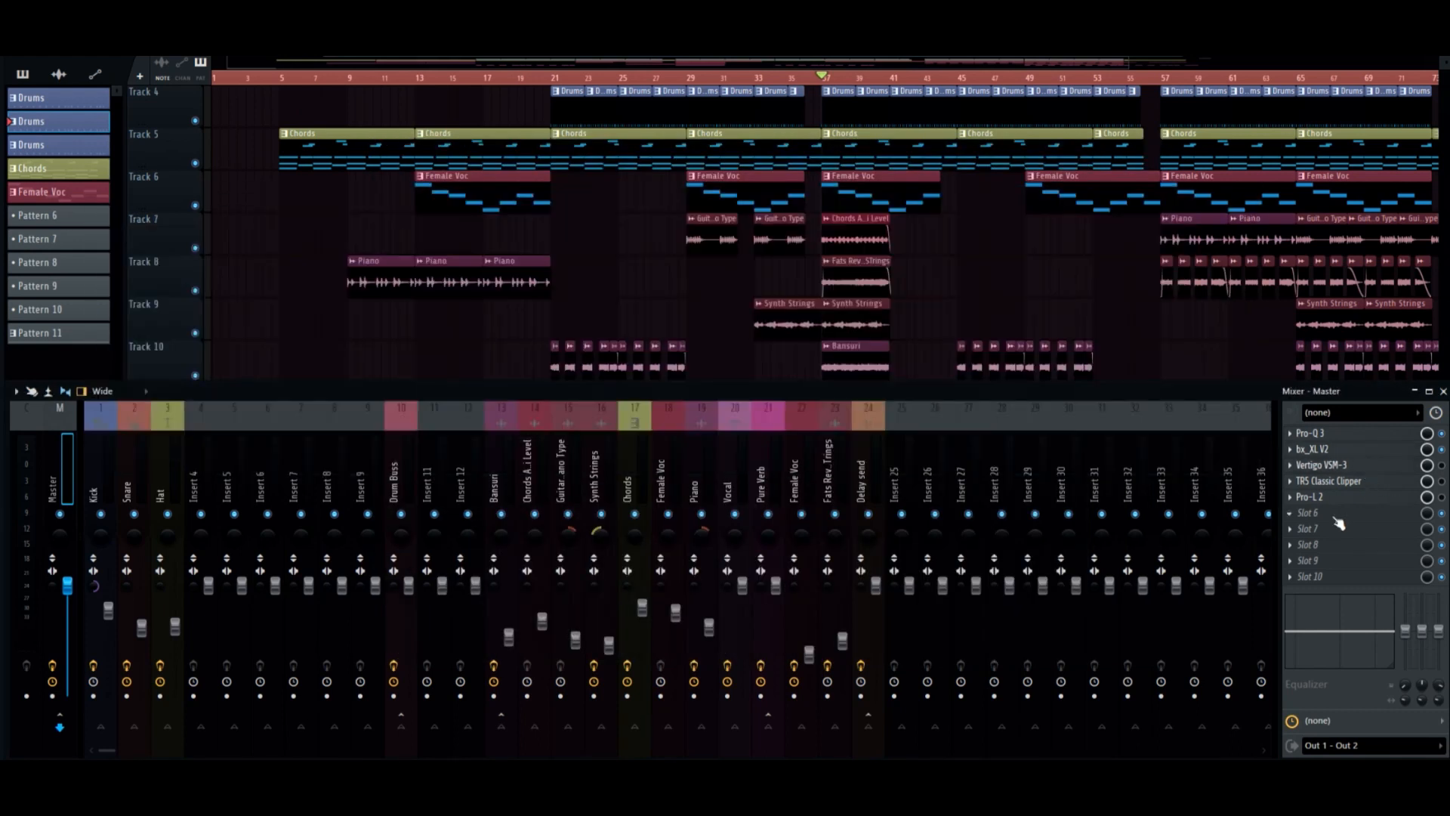
{"action": "left_click", "coordinate": [1337, 483]}
{"action": "left_click", "coordinate": [1341, 466]}
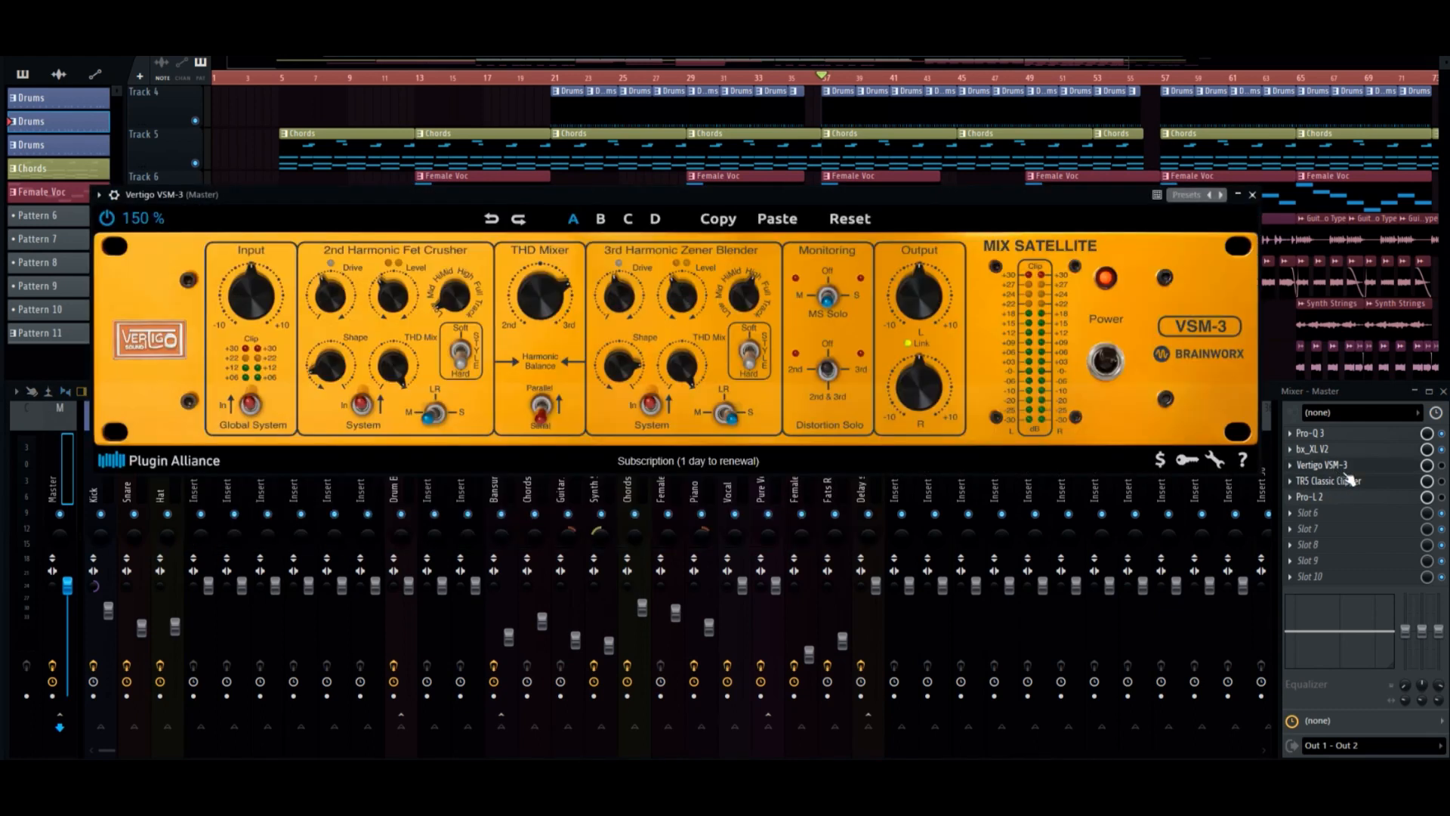
{"action": "left_click", "coordinate": [1356, 479]}
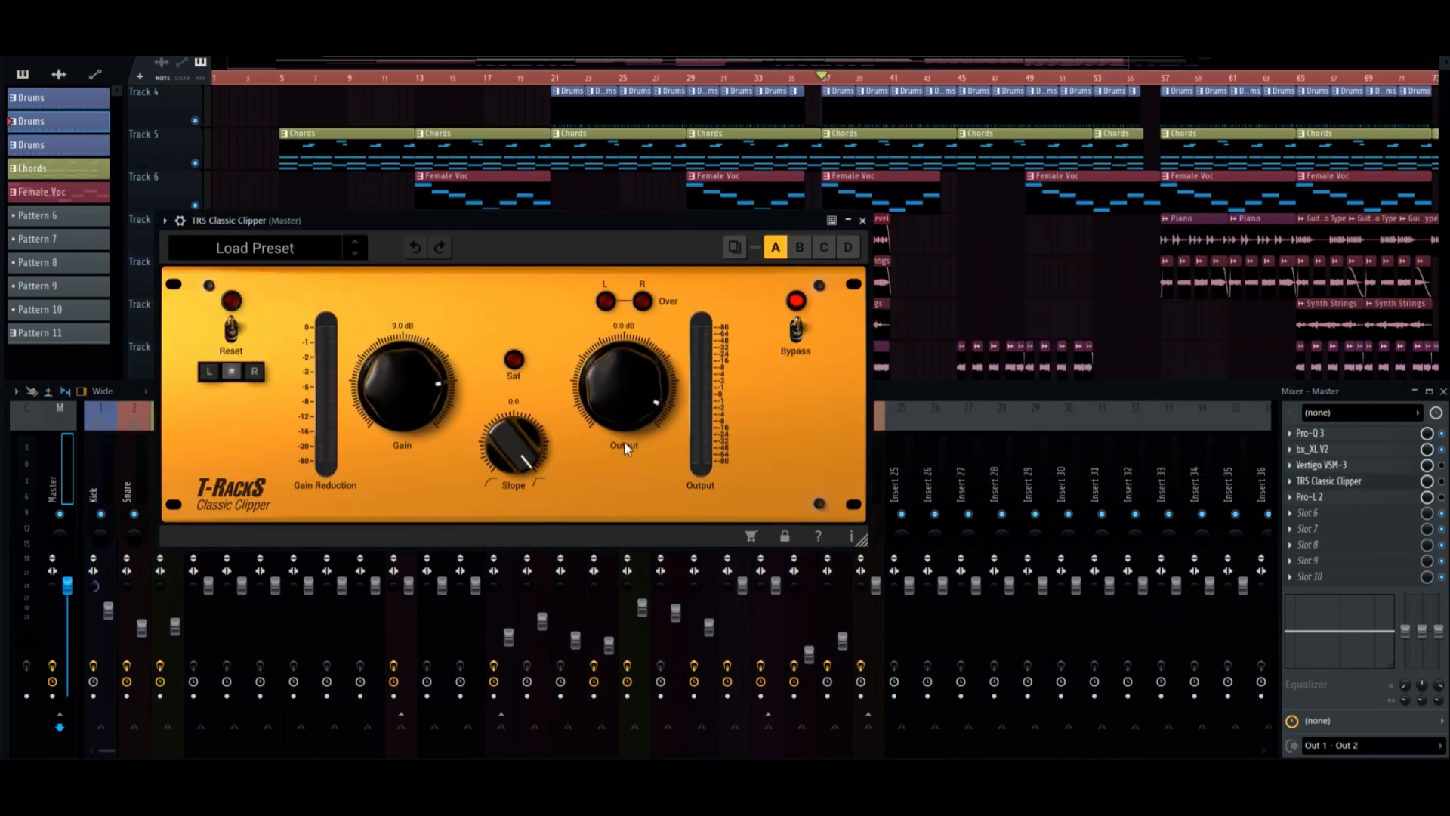
{"action": "left_click", "coordinate": [864, 220]}
{"action": "left_click", "coordinate": [1350, 499]}
{"action": "left_click", "coordinate": [1360, 502]}
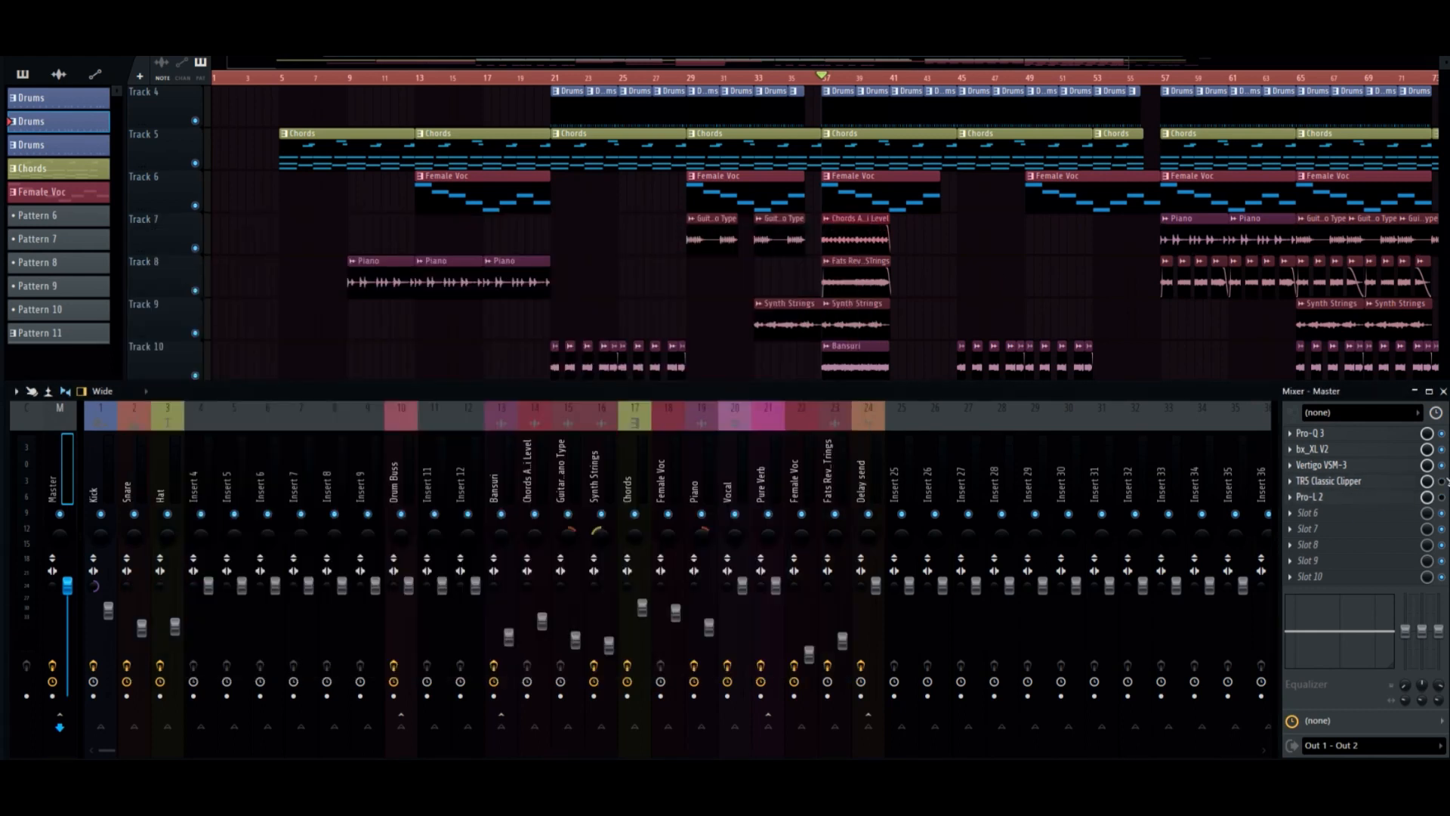
Audition the song through the Master's effect chain and reopen its Pro-Q 3 to check the EQ curve against the mix.
{"action": "key", "text": "space"}
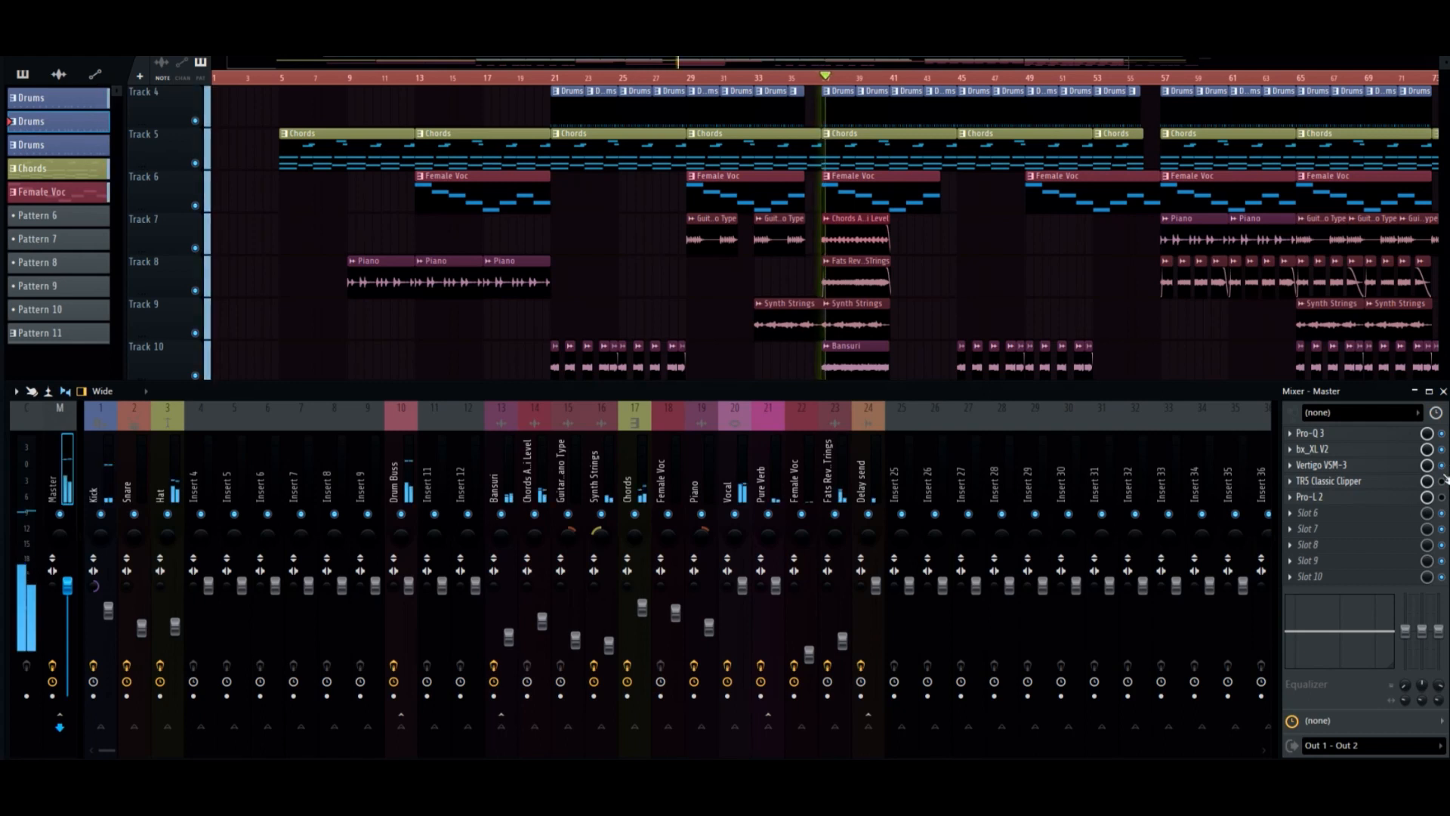
{"action": "key", "text": "space"}
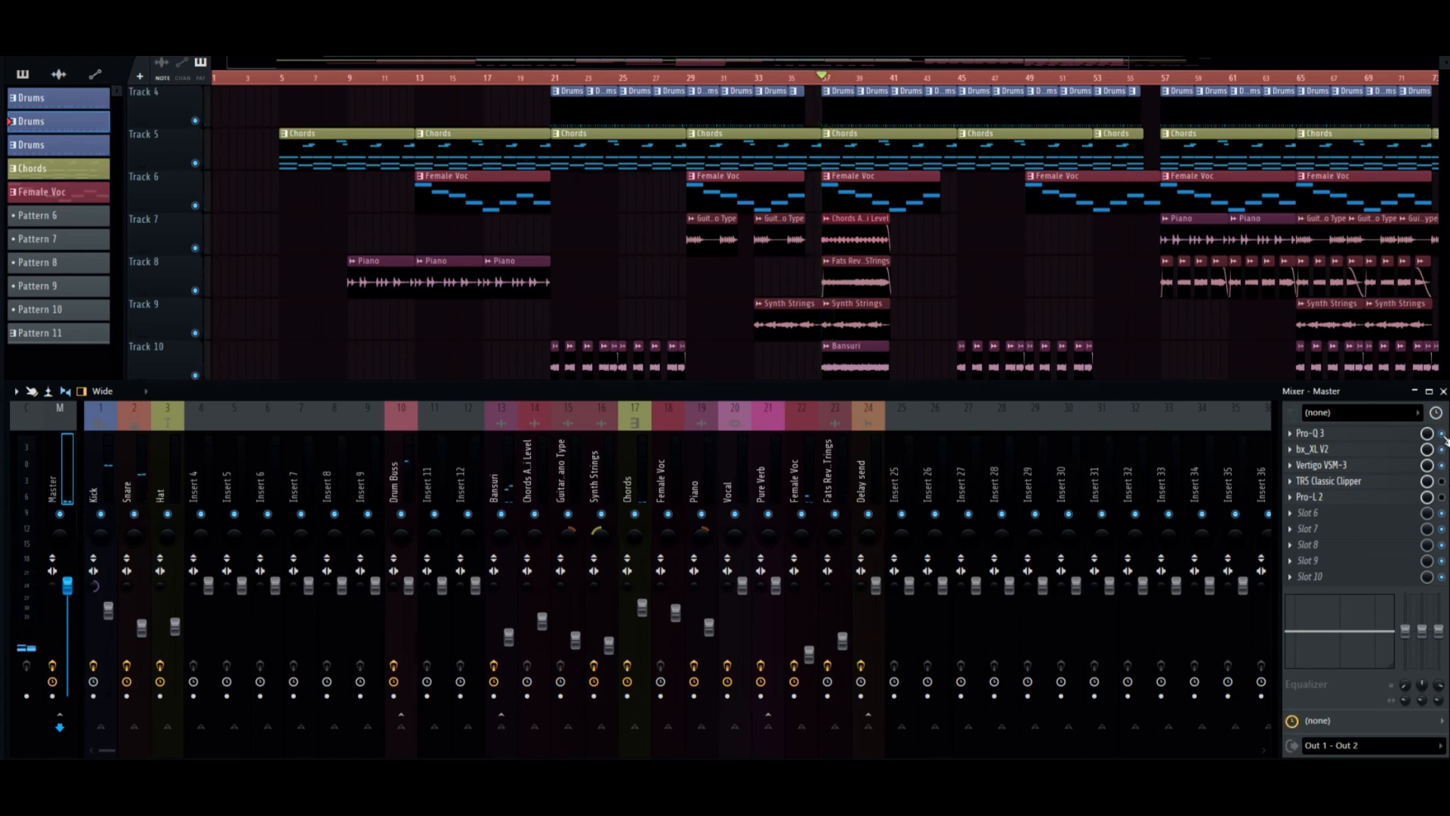
{"action": "left_click", "coordinate": [1380, 435]}
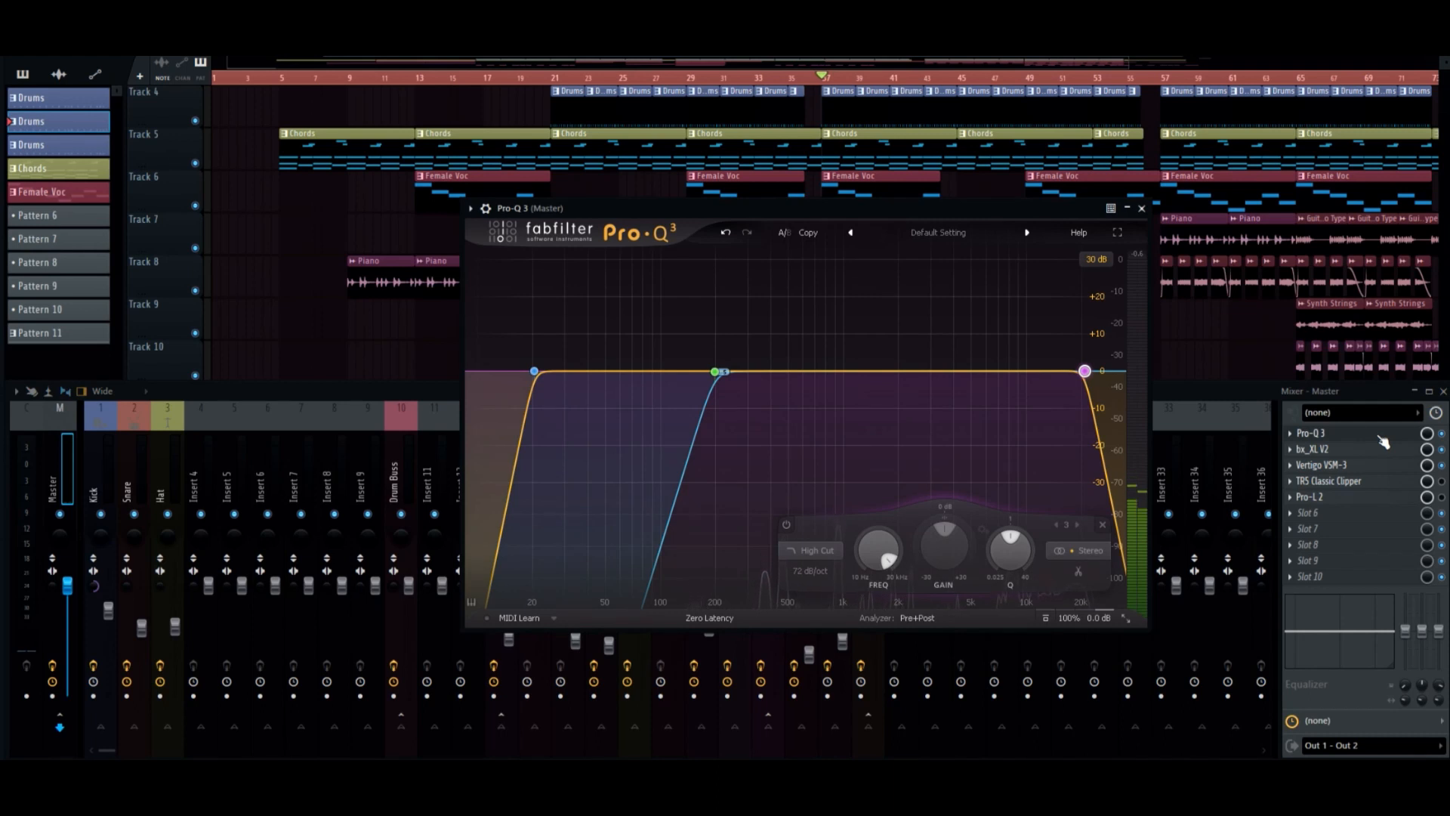
{"action": "left_click", "coordinate": [1444, 441]}
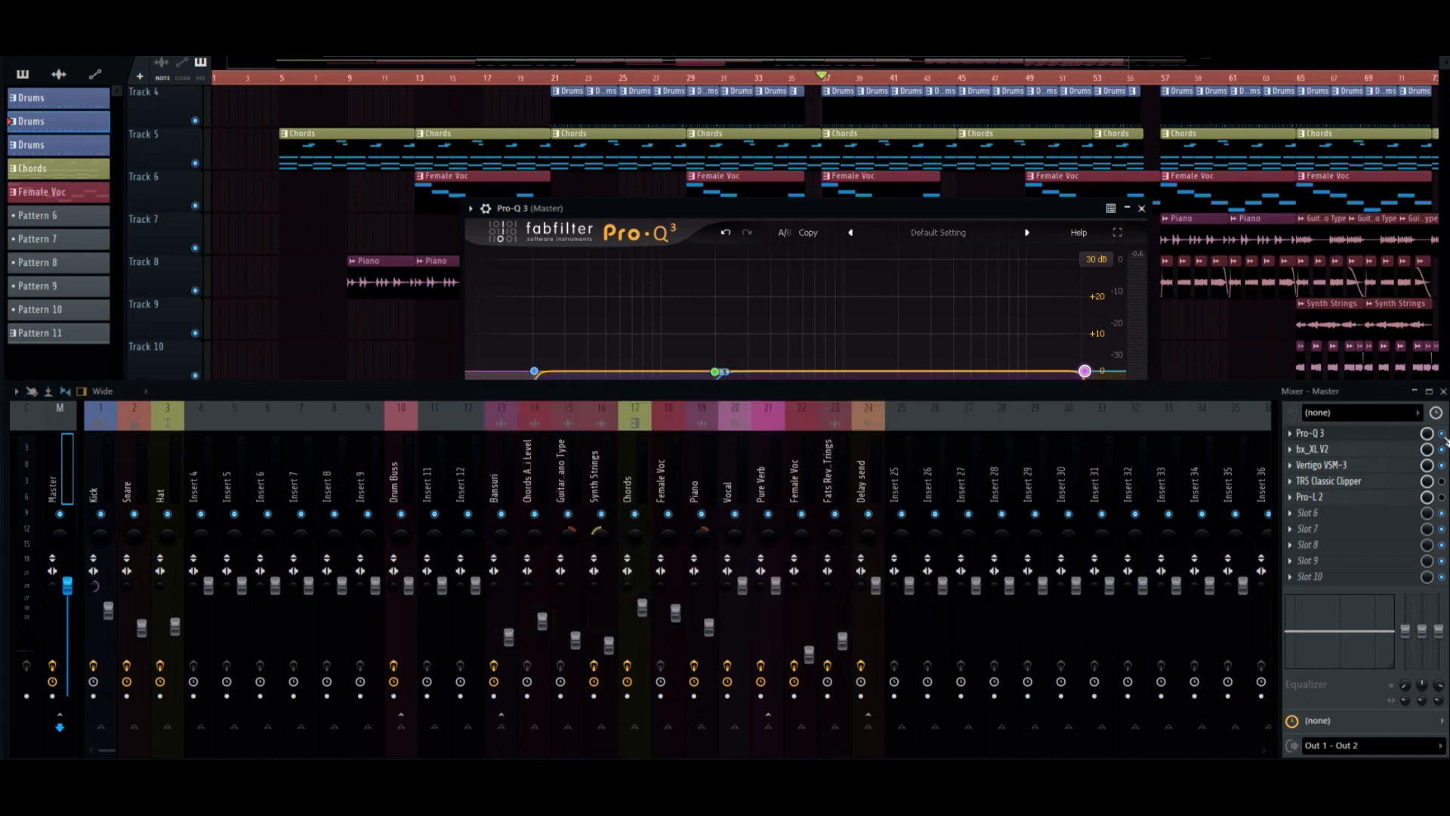
{"action": "key", "text": "space"}
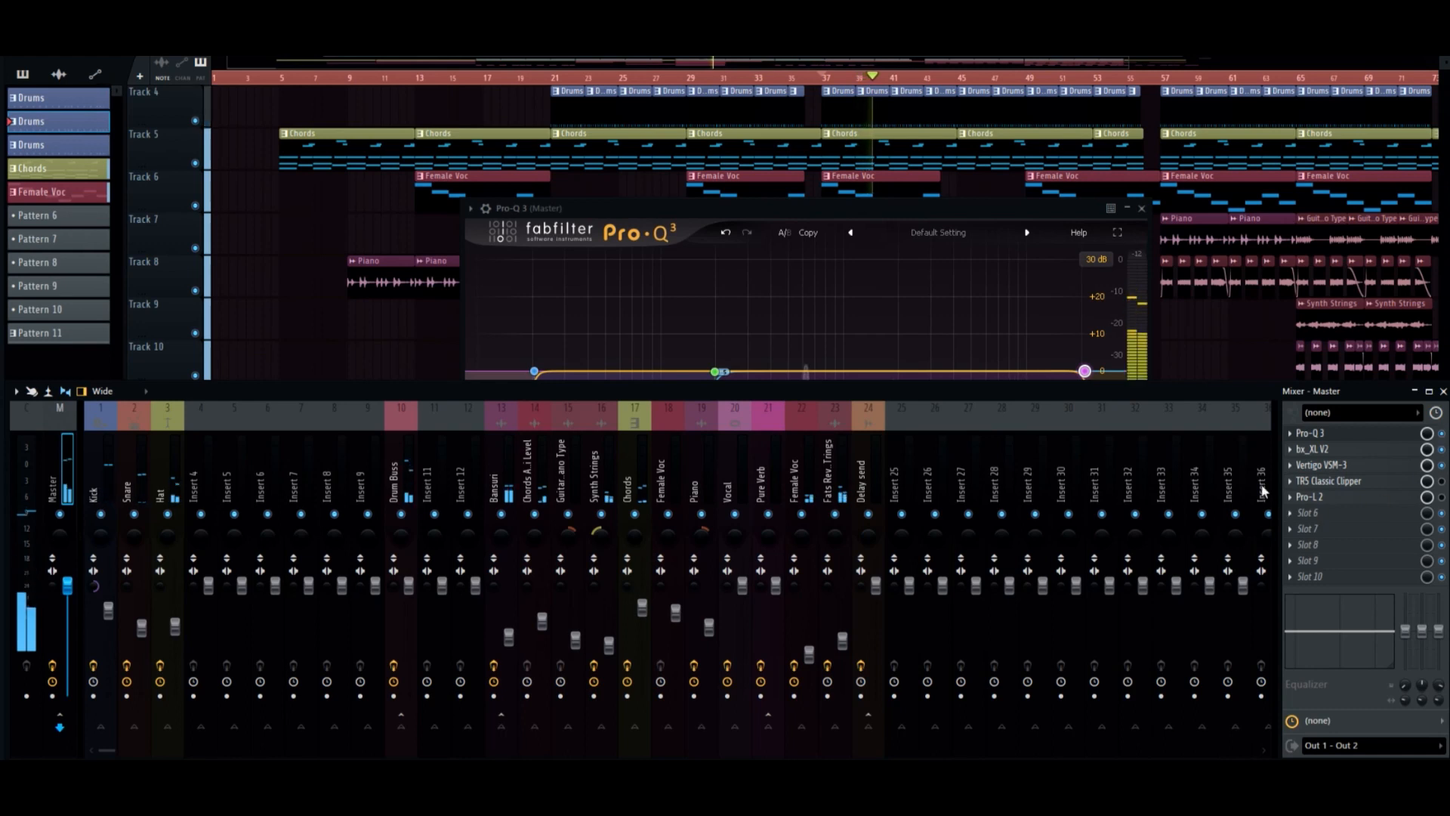
{"action": "key", "text": "space"}
{"action": "left_click_drag", "start_coordinate": [1076, 215], "coordinate": [1054, 189]}
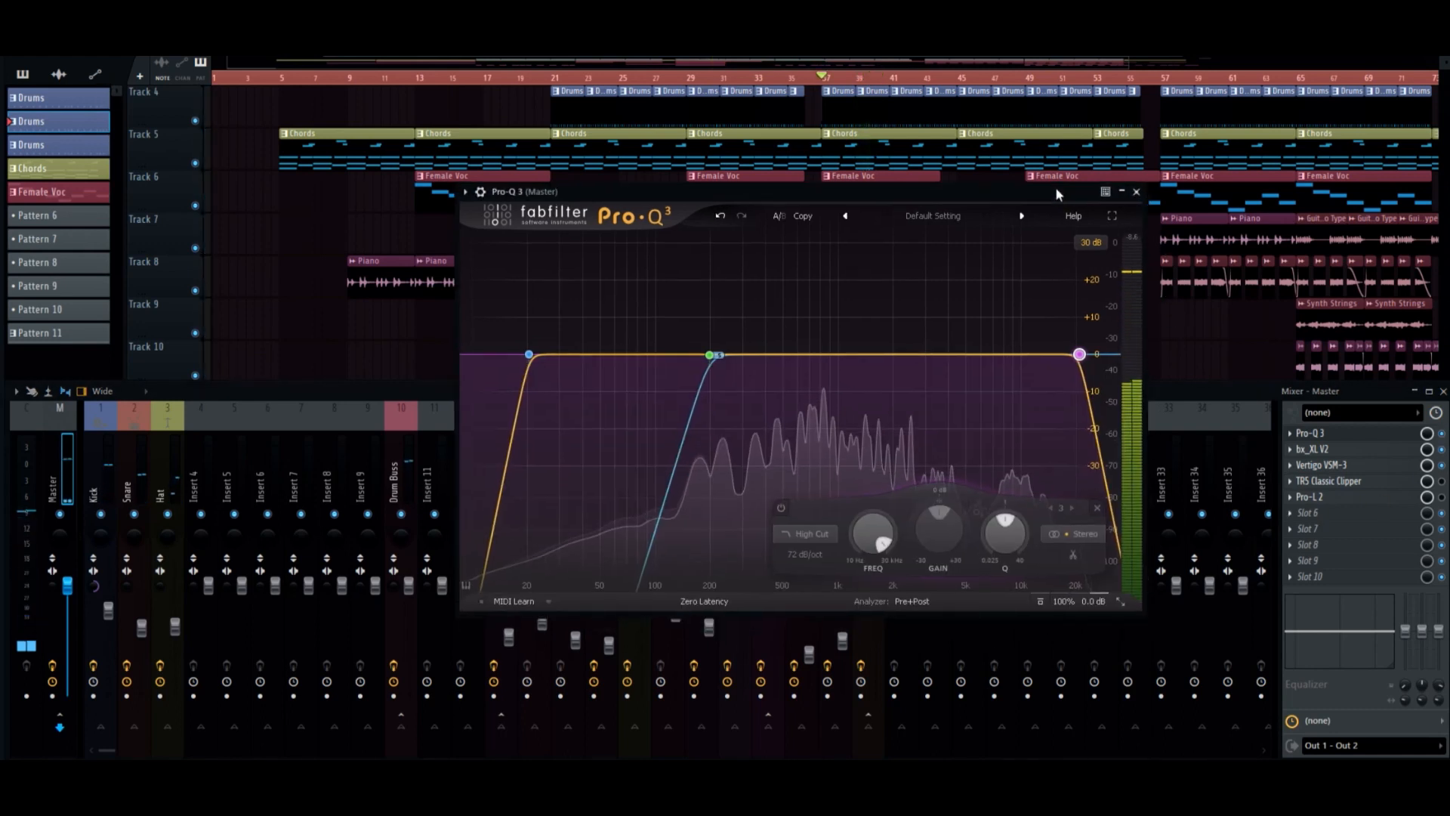